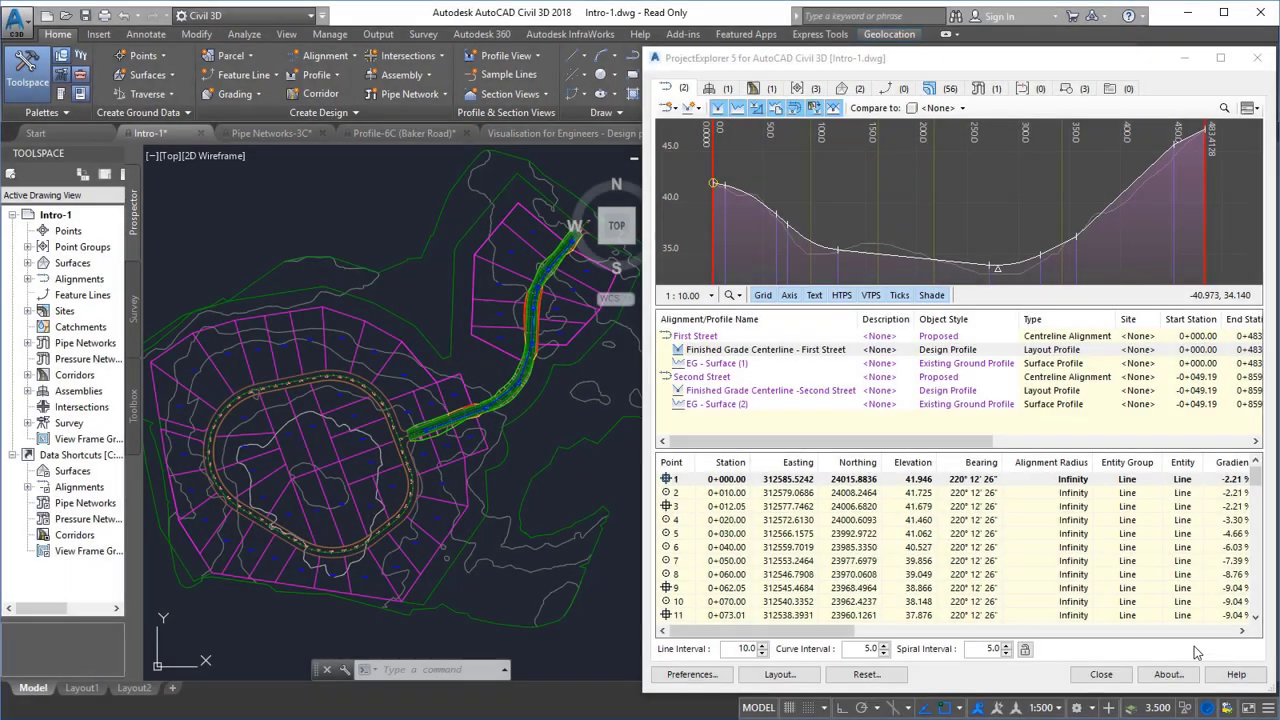
Step: Zoom the drawing to points 5, 8 and 11 of the Second Street finished grade profile
left_click(689, 352)
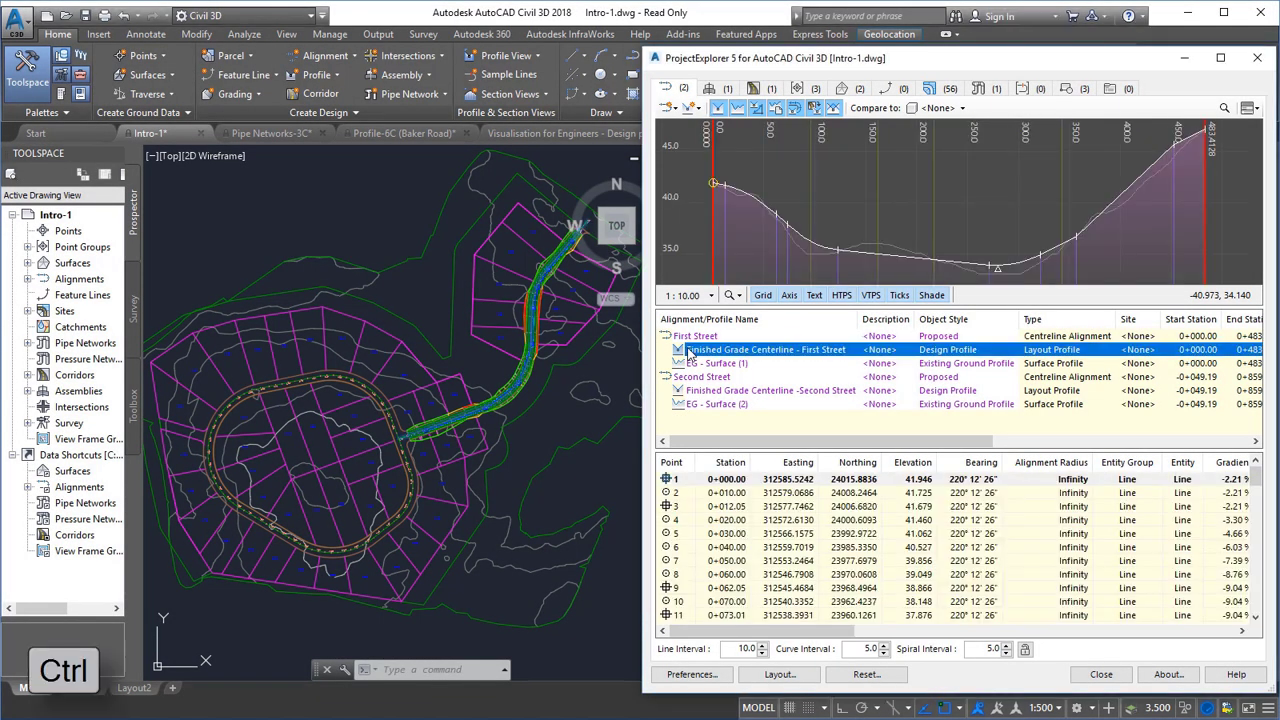
left_click(716, 392)
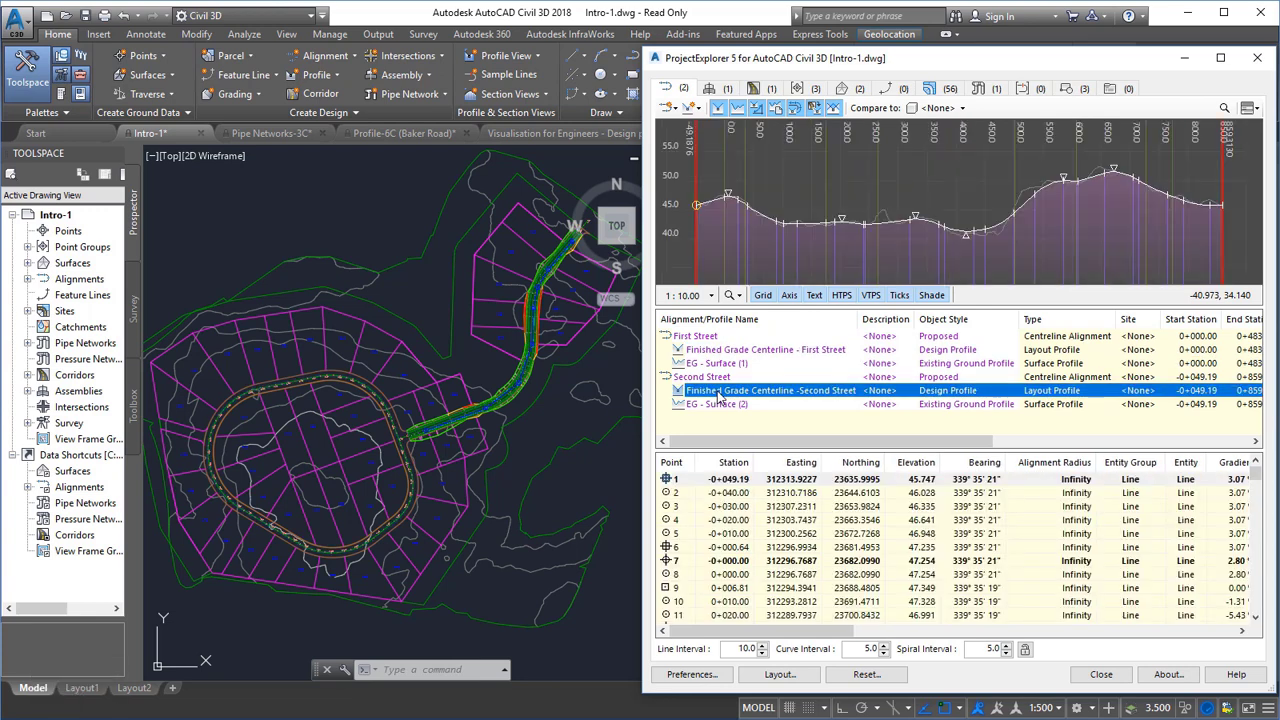
key("ctrl")
left_click(740, 534)
left_click(738, 575, "ctrl")
left_click(742, 615, "ctrl")
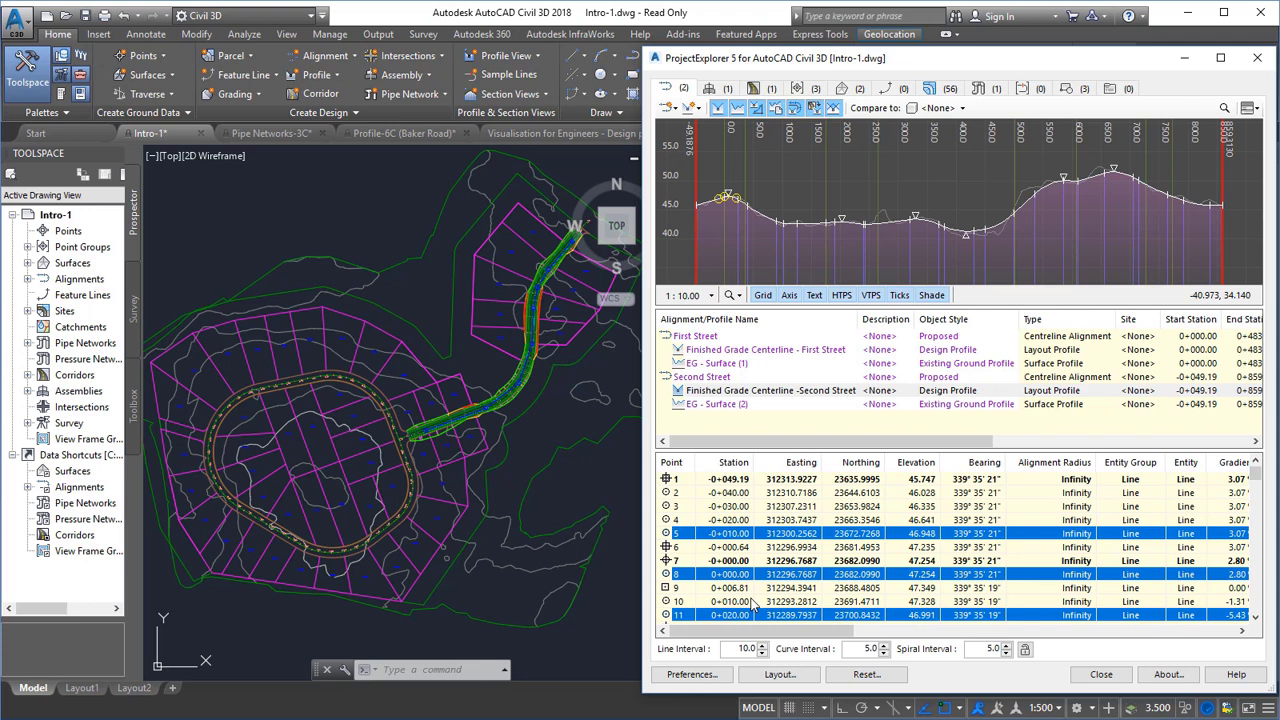
right_click(768, 588)
left_click(790, 578)
Step: Apply the Existing Ground Profile style to both Finished Grade Centerline profiles
scroll(526, 450, "down", 3)
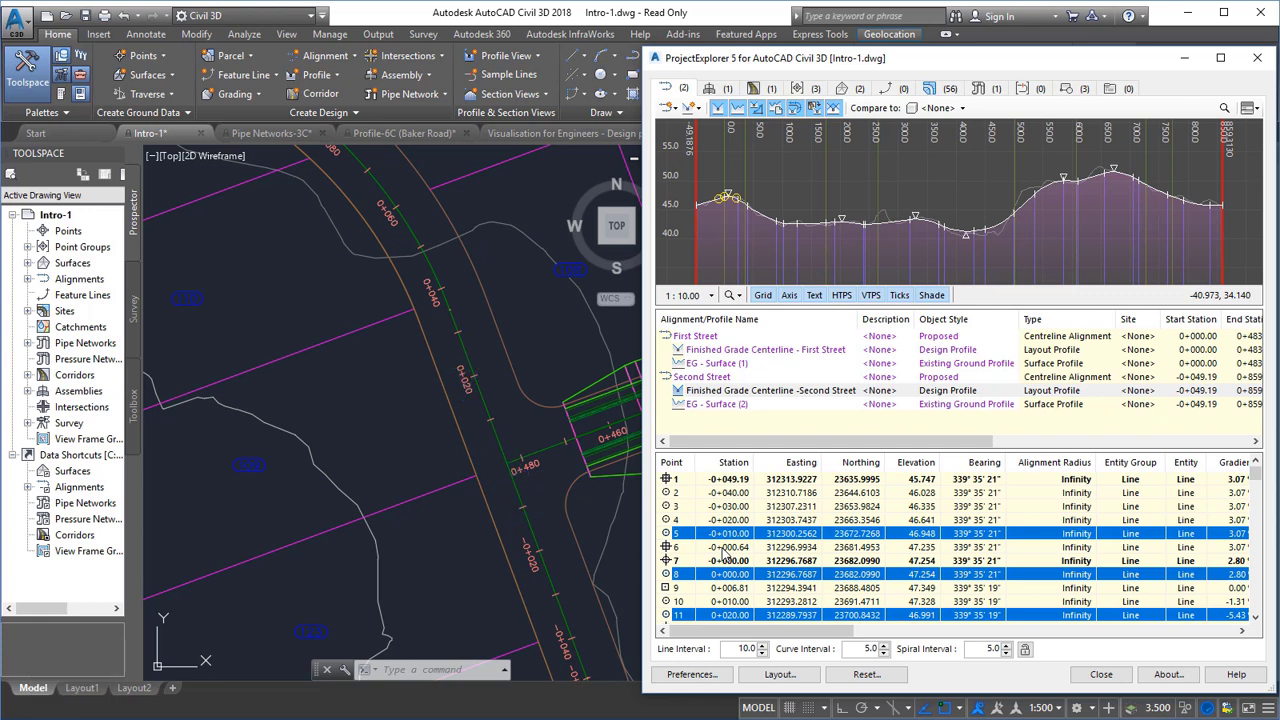
left_click(764, 385)
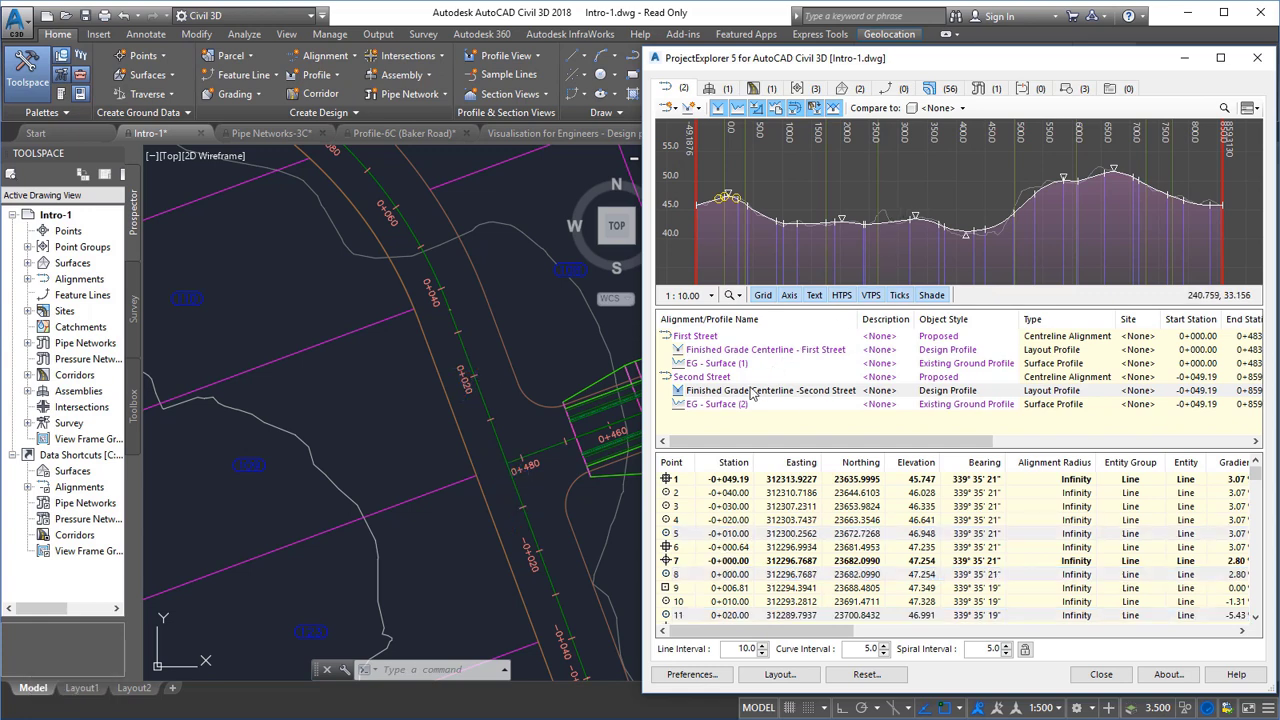
left_click(830, 391)
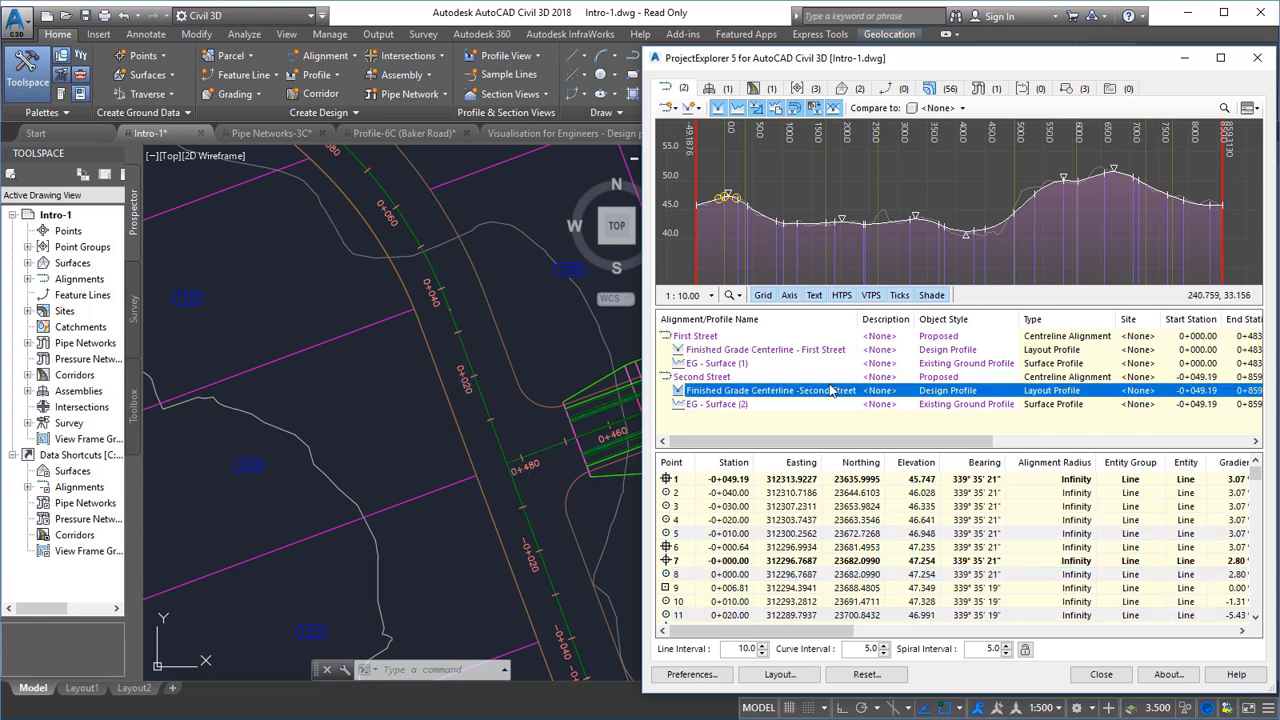
left_click(828, 241)
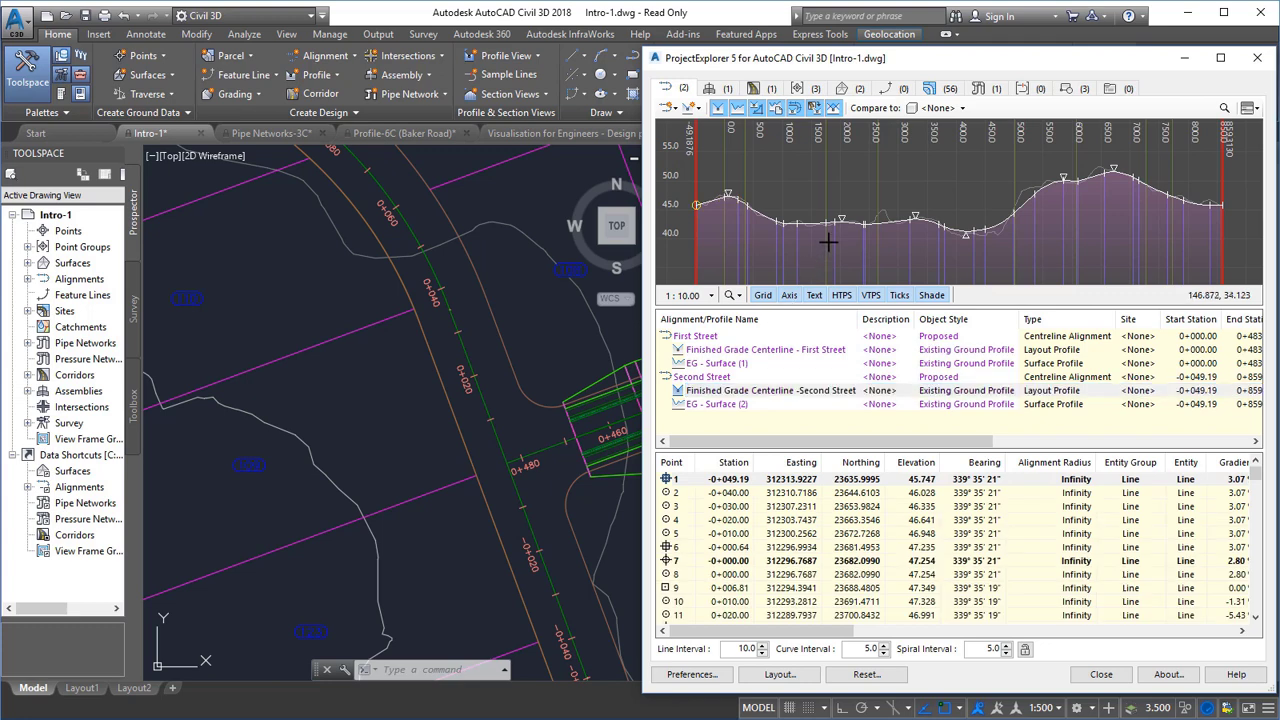
Step: Set the profile graph scale to 1:20, trying 1:5 along the way
left_click(711, 295)
left_click(704, 250)
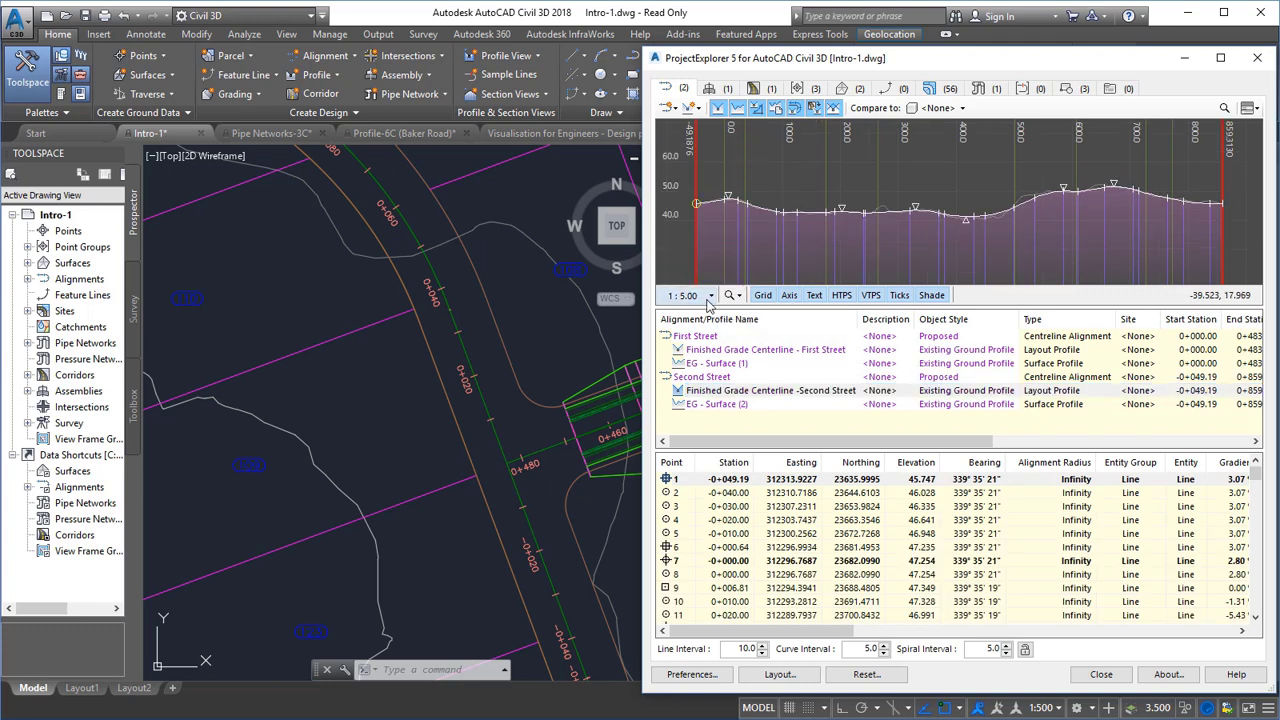
left_click(711, 295)
left_click(700, 207)
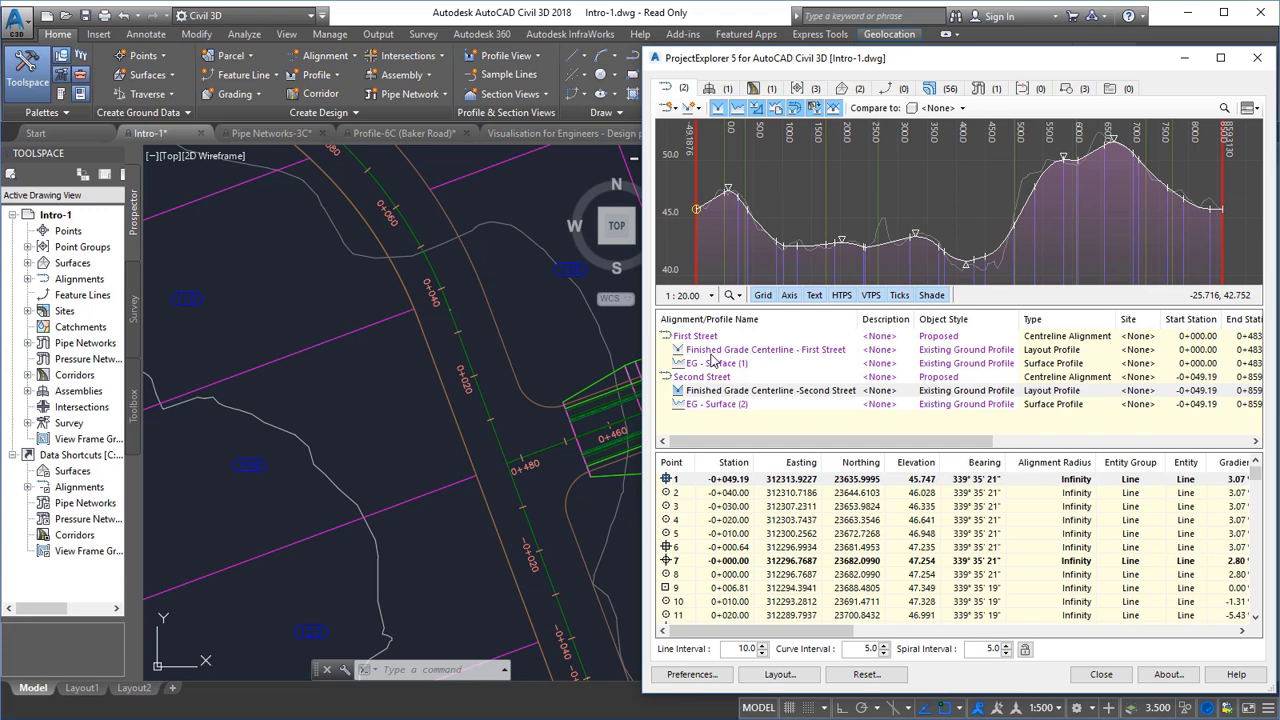
right_click(723, 389)
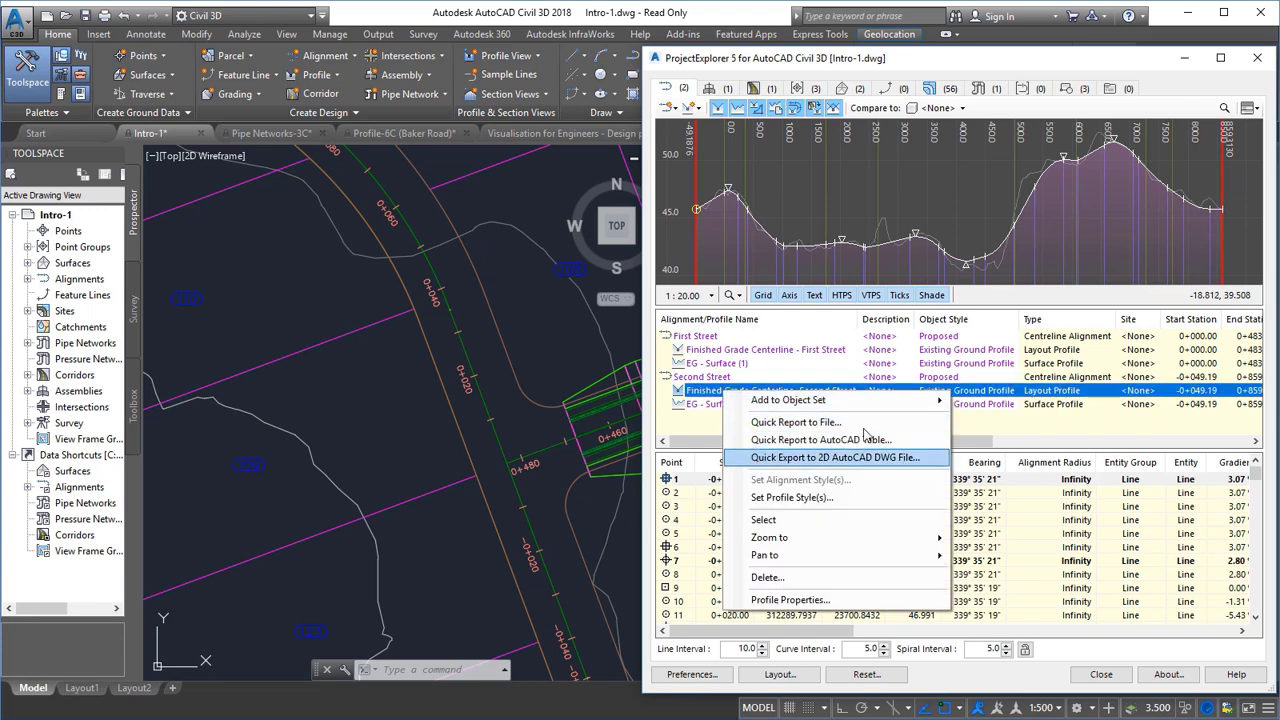
Step: Switch the First Street and Second Street alignments from the Proposed style to Layout
left_click(950, 336)
left_click(951, 376, "ctrl")
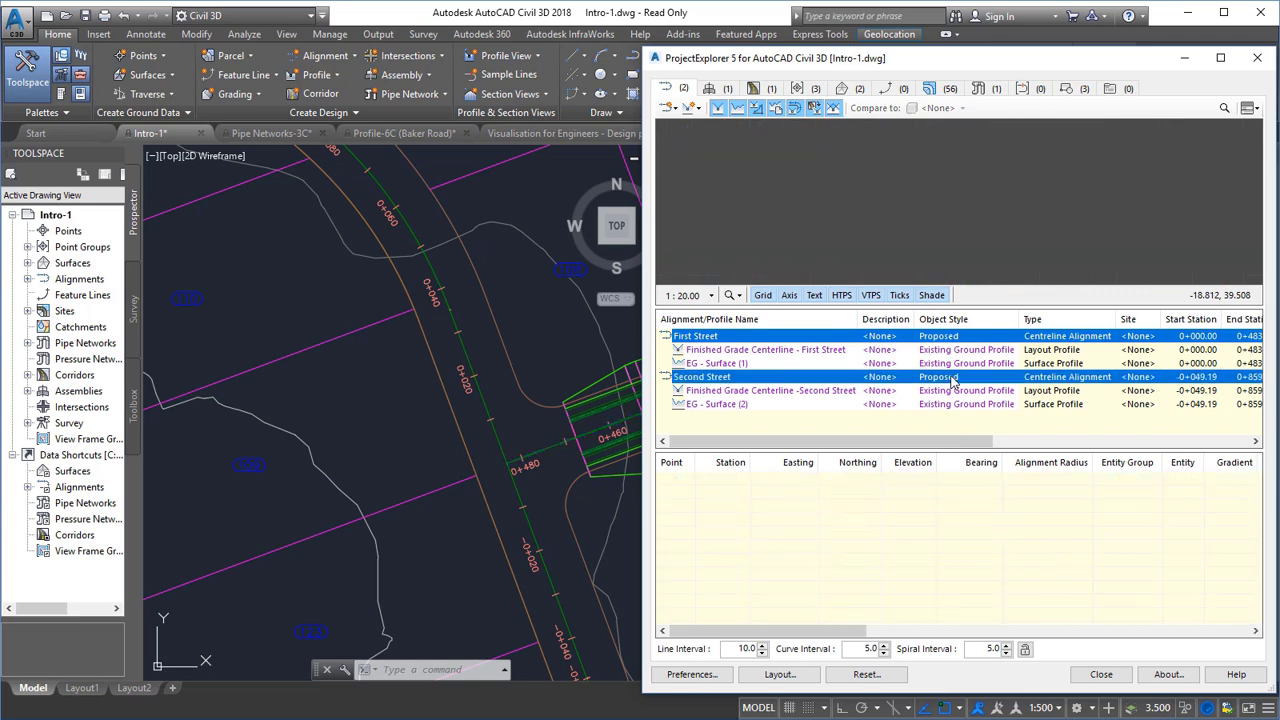
right_click(951, 376)
left_click(1028, 466)
left_click(946, 376)
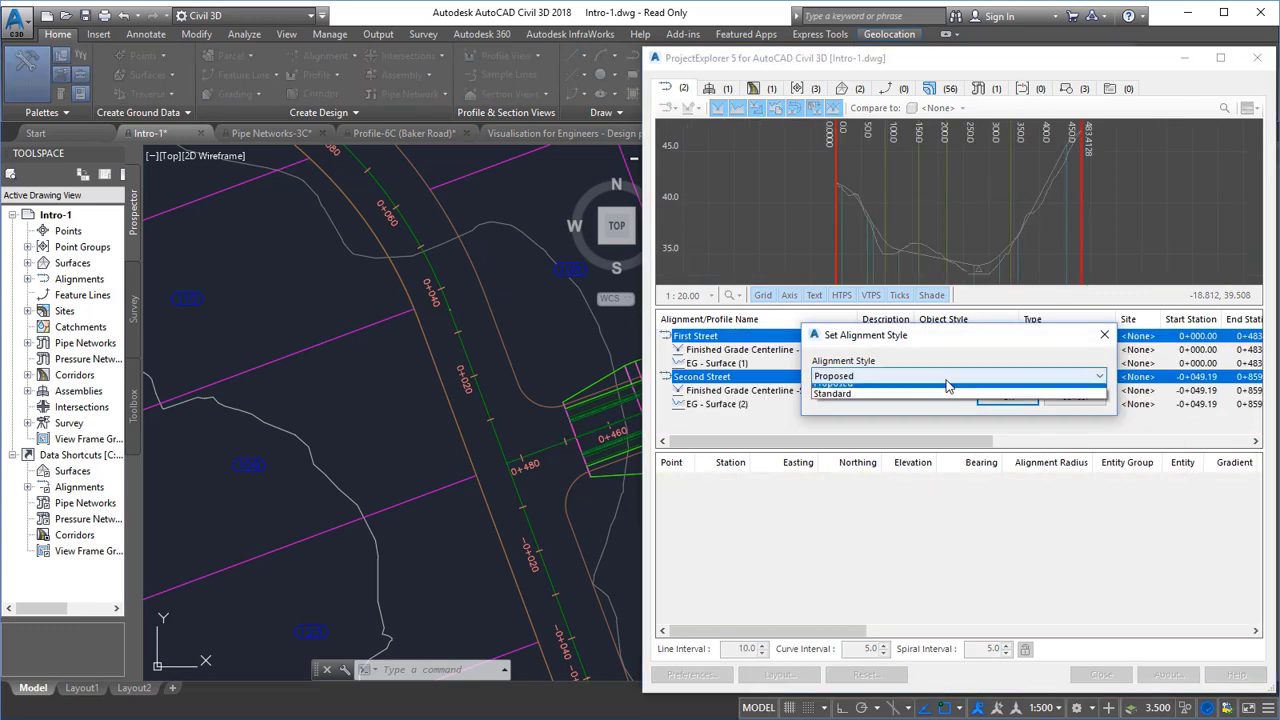
left_click(966, 421)
left_click(1006, 397)
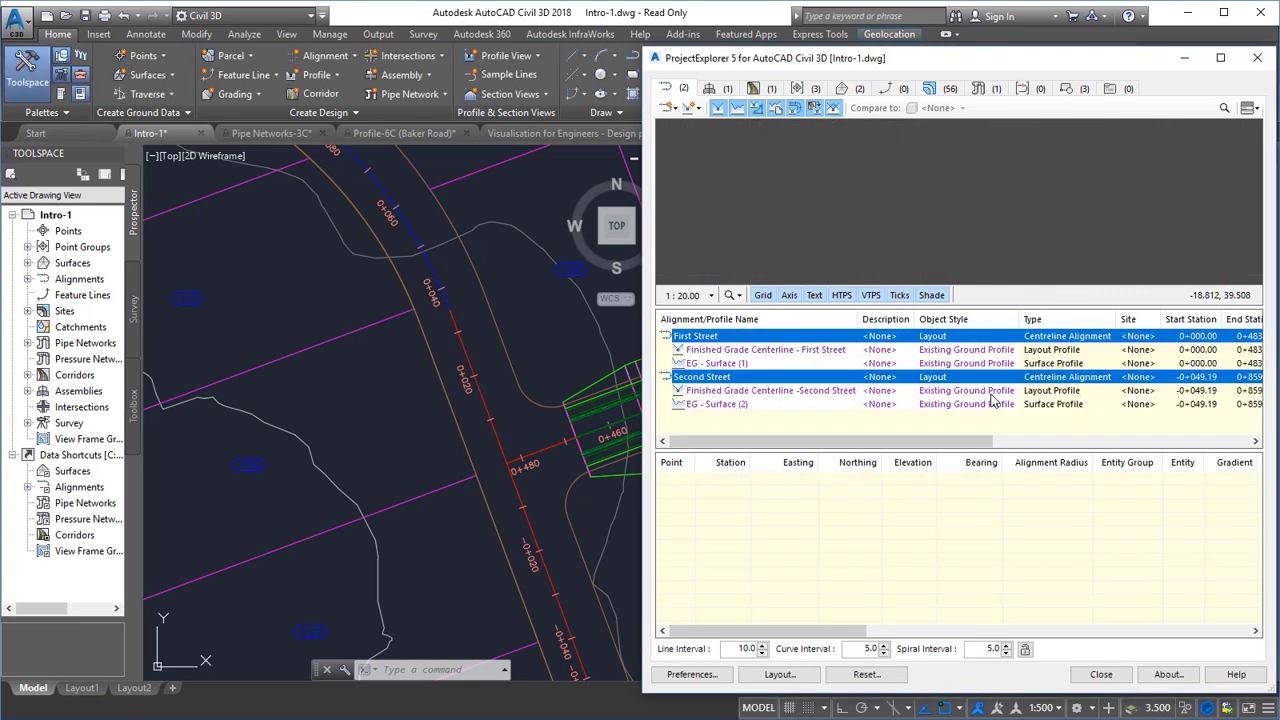
Step: View the assemblies, step corridors four stations, then parcels and pipe networks to reach the Storm Sewer Network
left_click(709, 89)
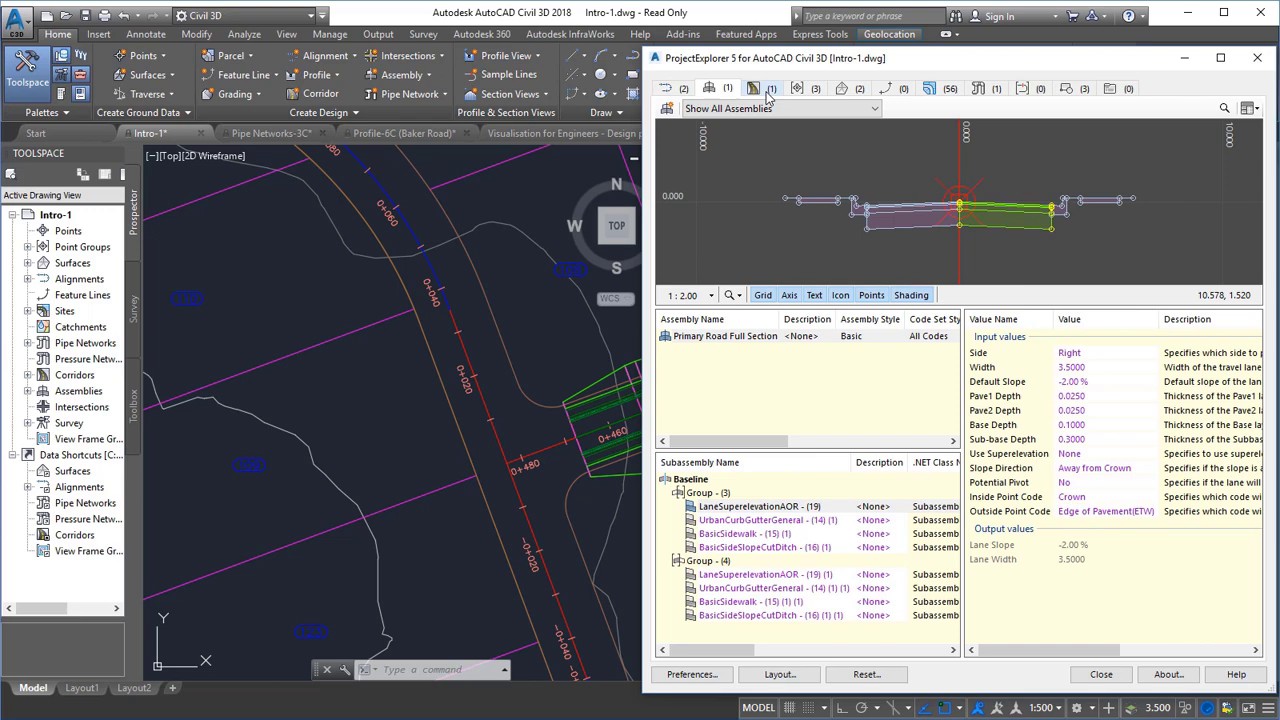
left_click(753, 89)
left_click(830, 108)
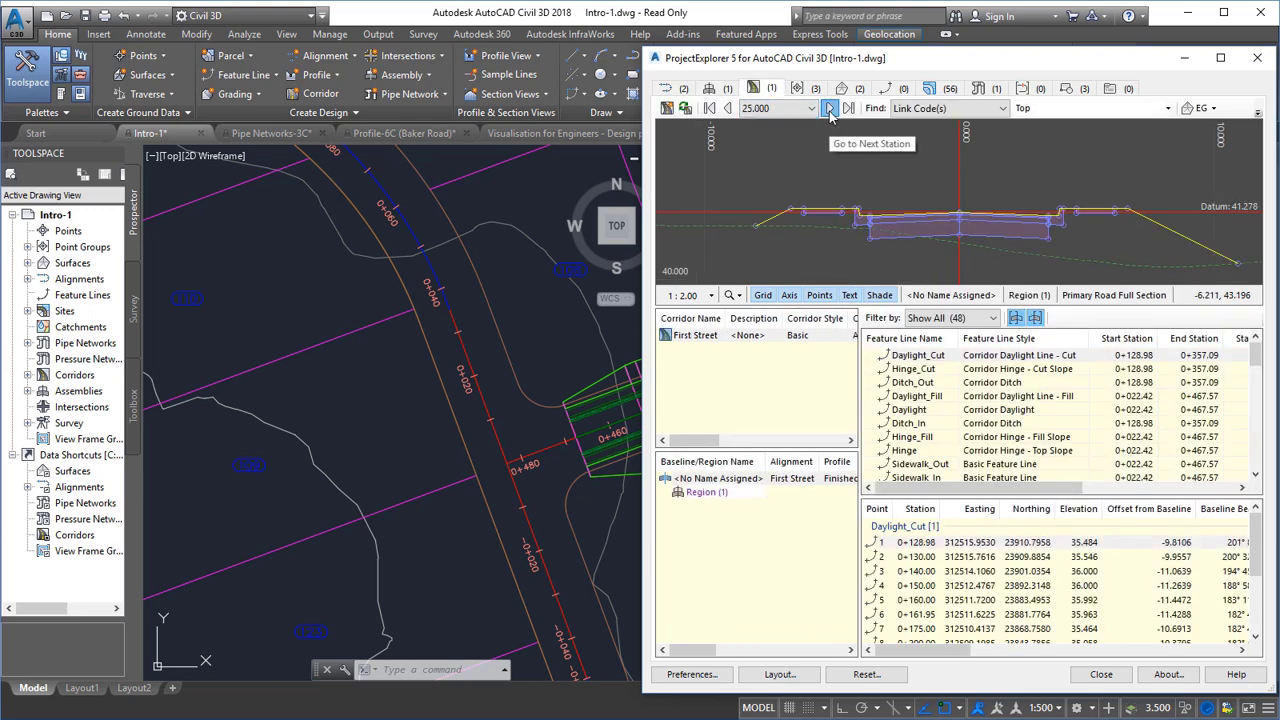
left_click(830, 108)
left_click(830, 108)
left_click(830, 108)
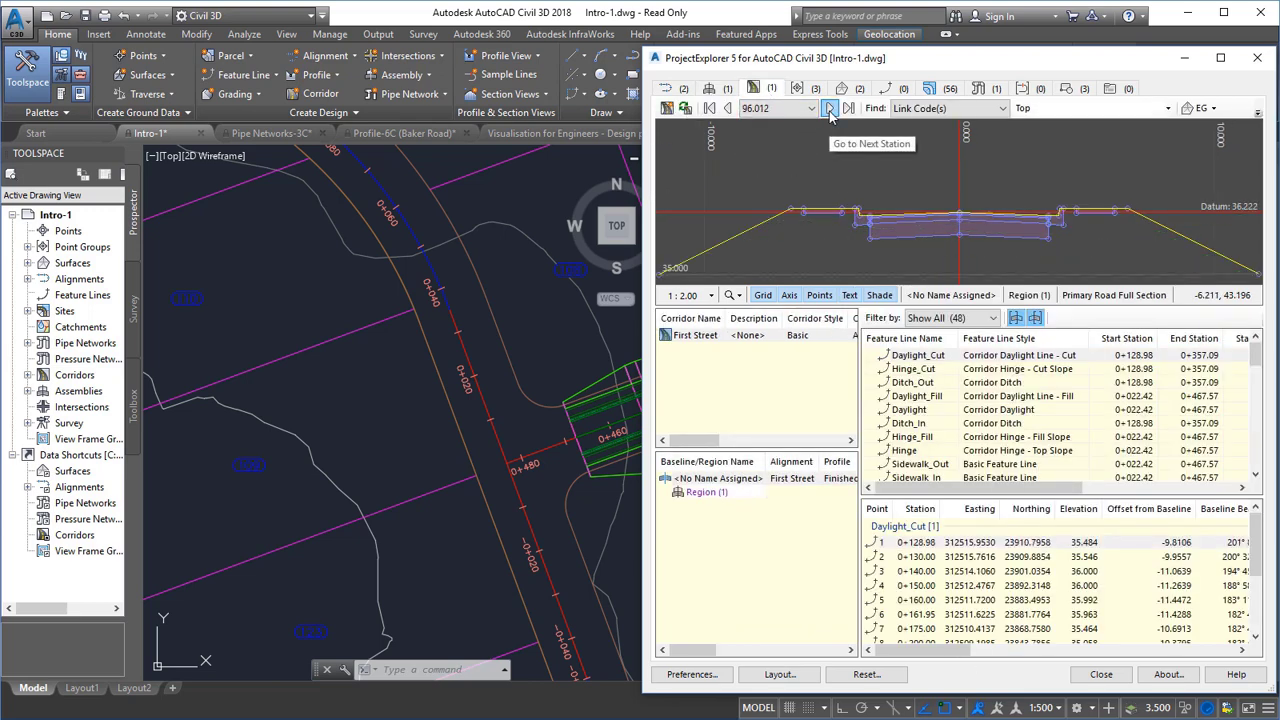
left_click(940, 90)
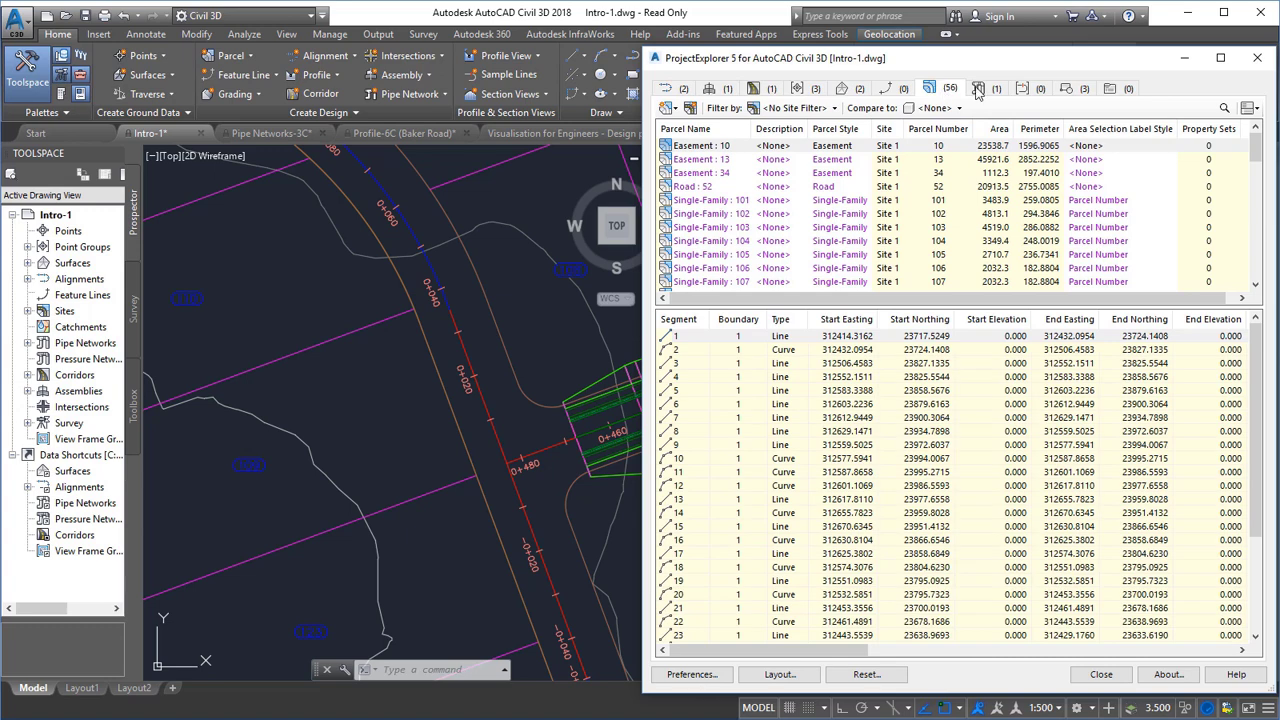
left_click(978, 90)
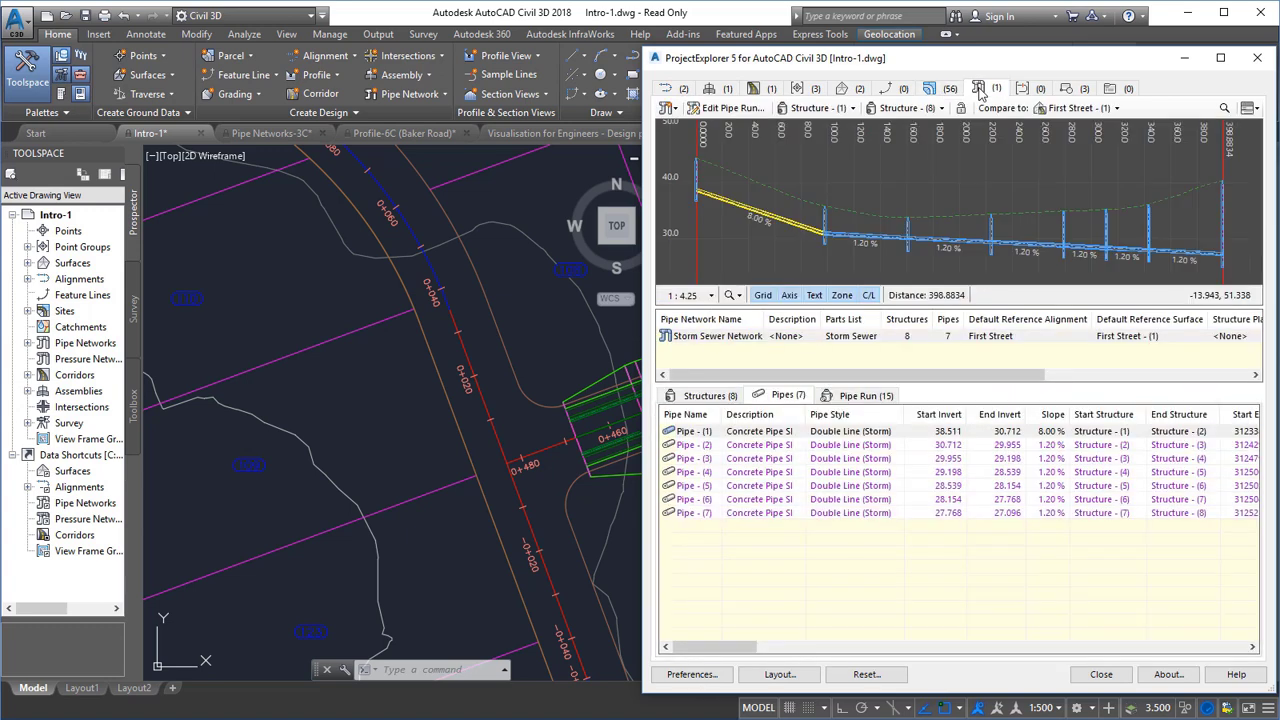
Step: Start the pipe run at Structure - (2) and set its slope to 1.10%
left_click(818, 108)
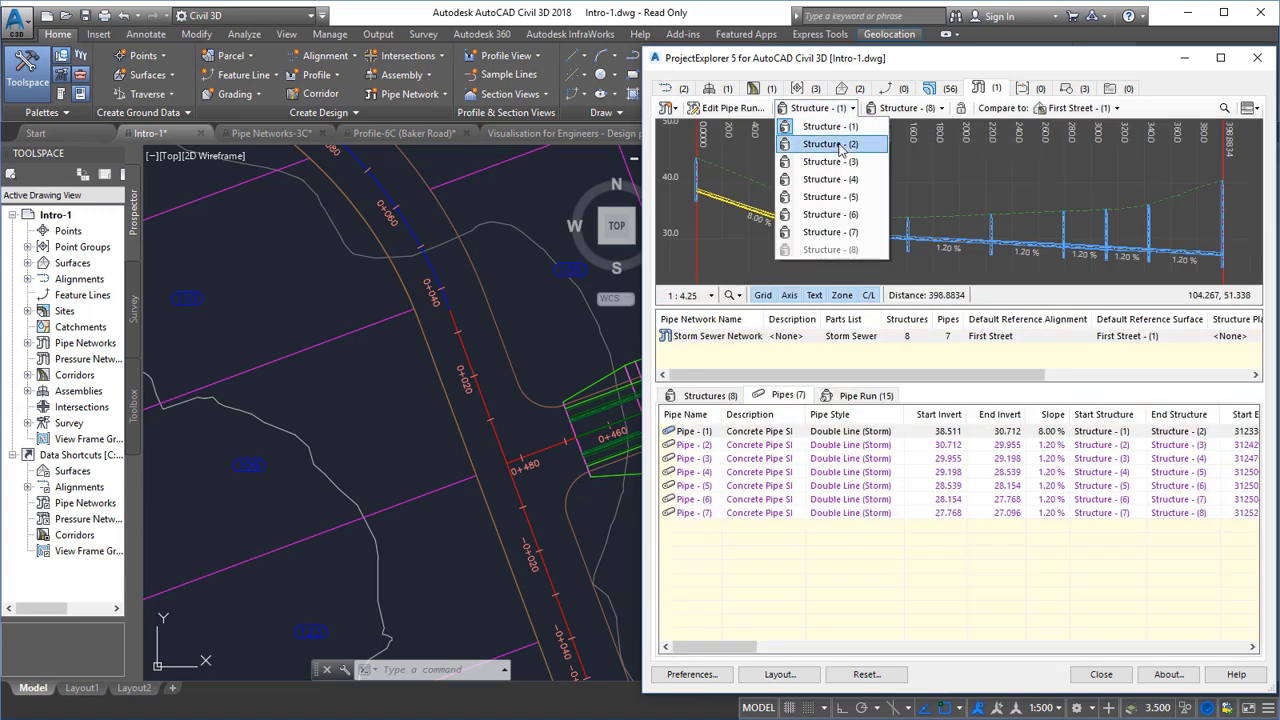
left_click(840, 145)
left_click(730, 108)
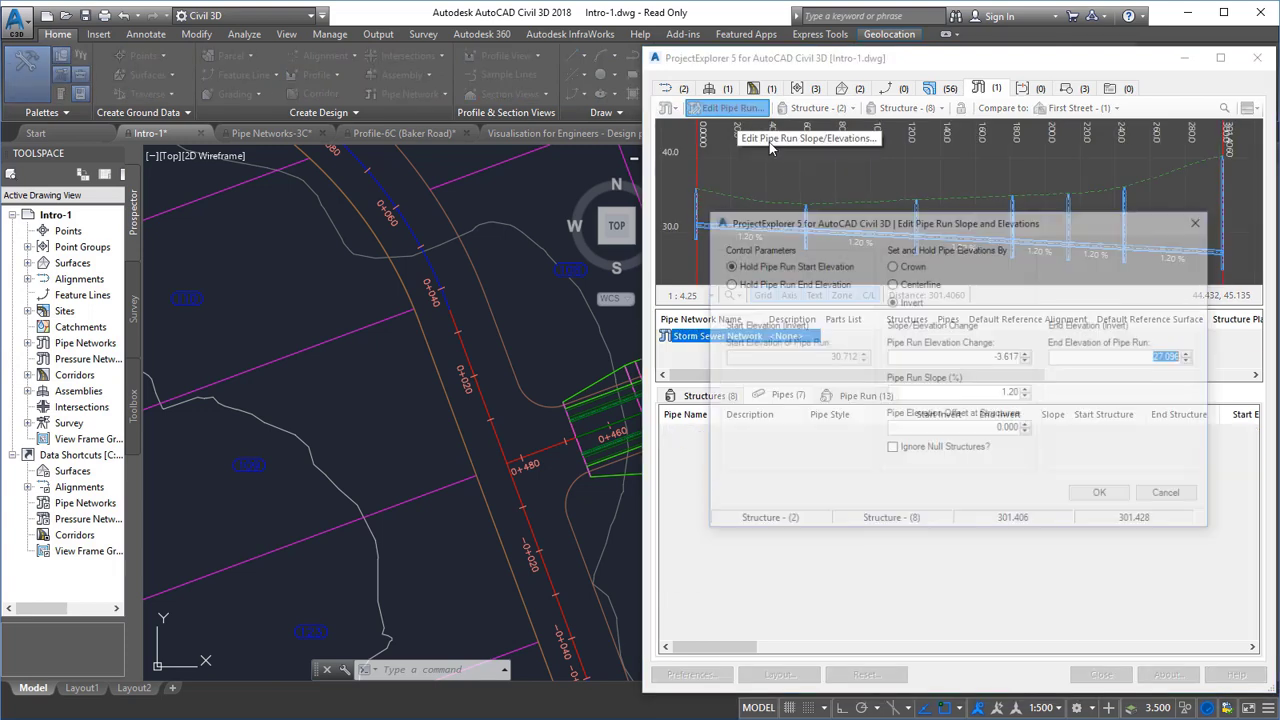
left_click(990, 394)
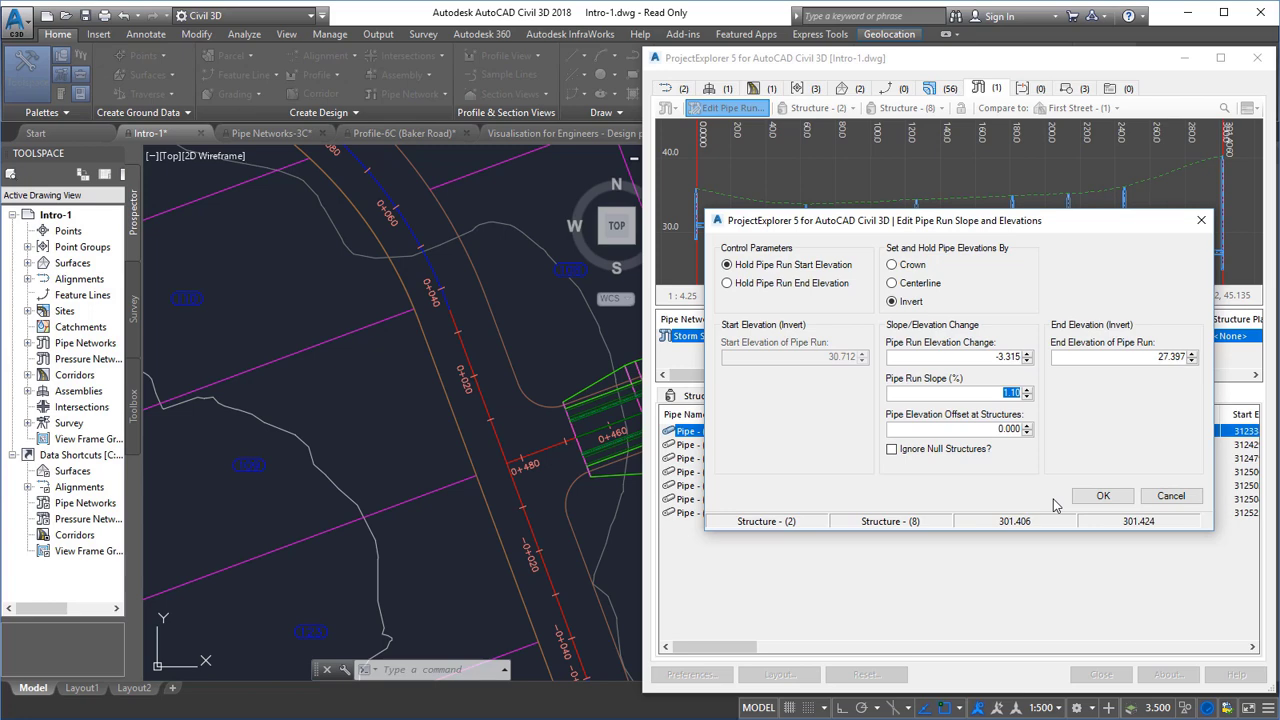
left_click(1100, 497)
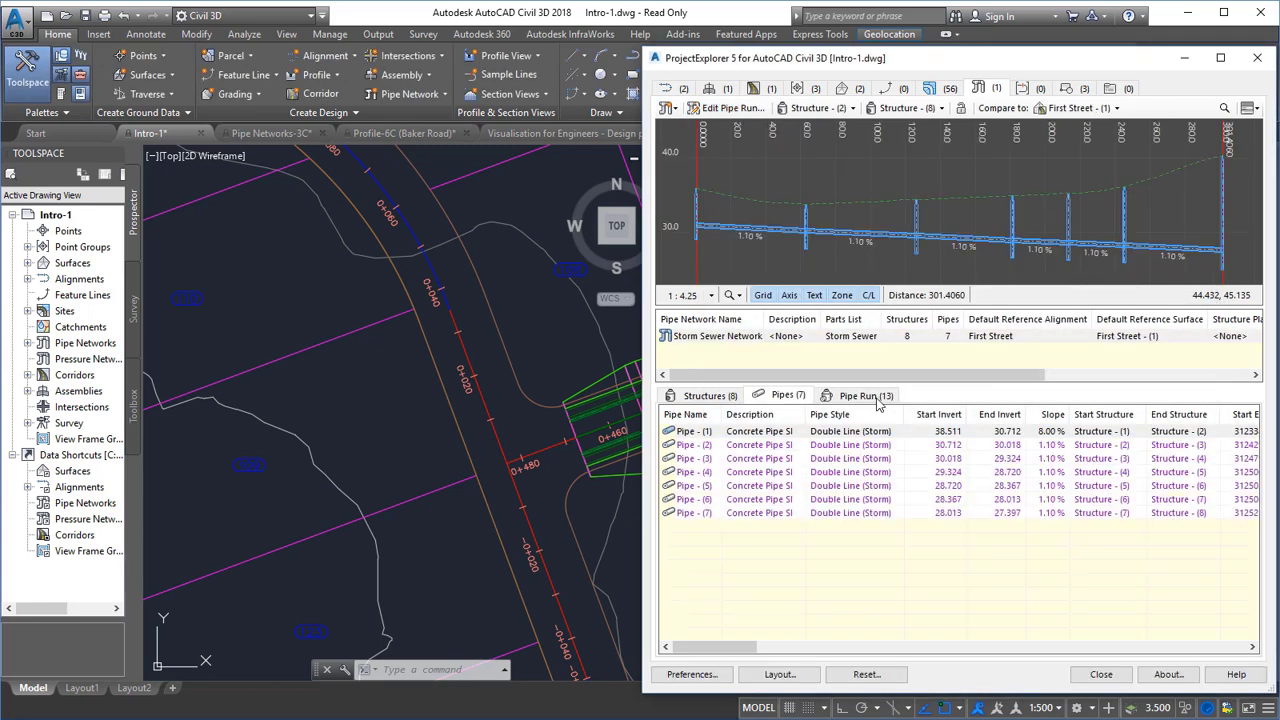
Step: Raise the Pipe Run station interval to 15
left_click(875, 398)
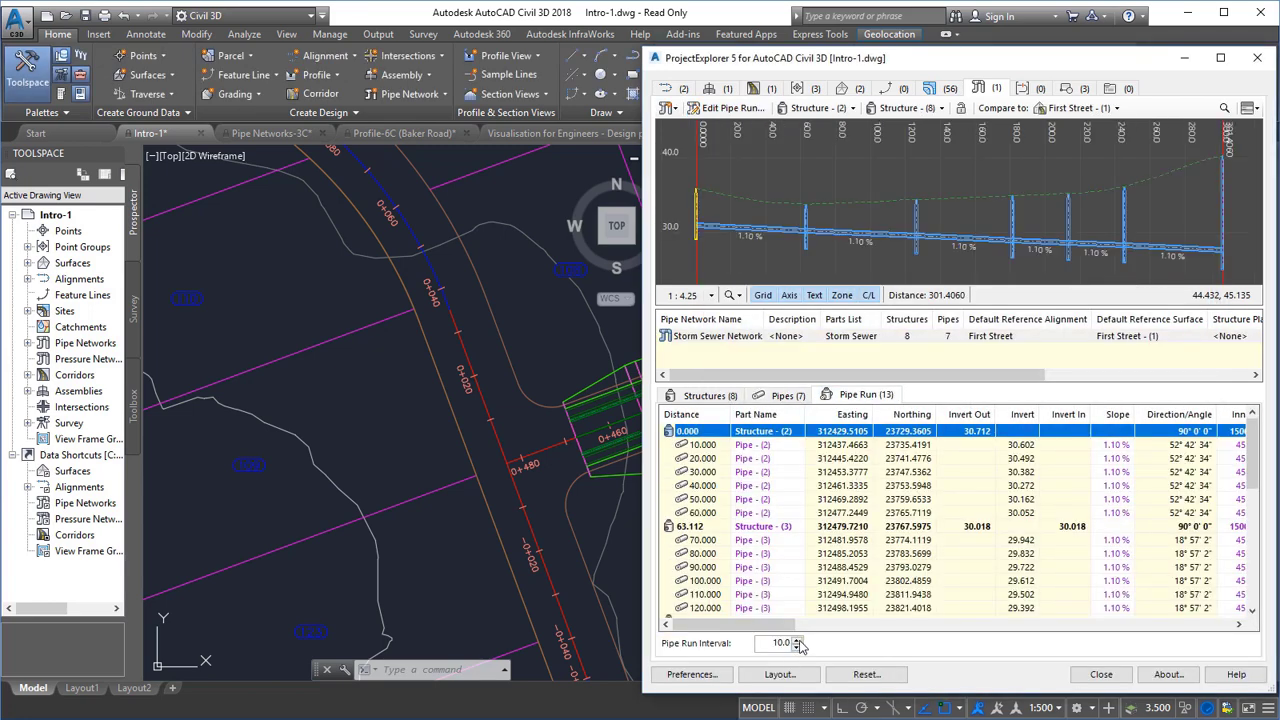
left_click(797, 639)
left_click(797, 639)
left_click(797, 639)
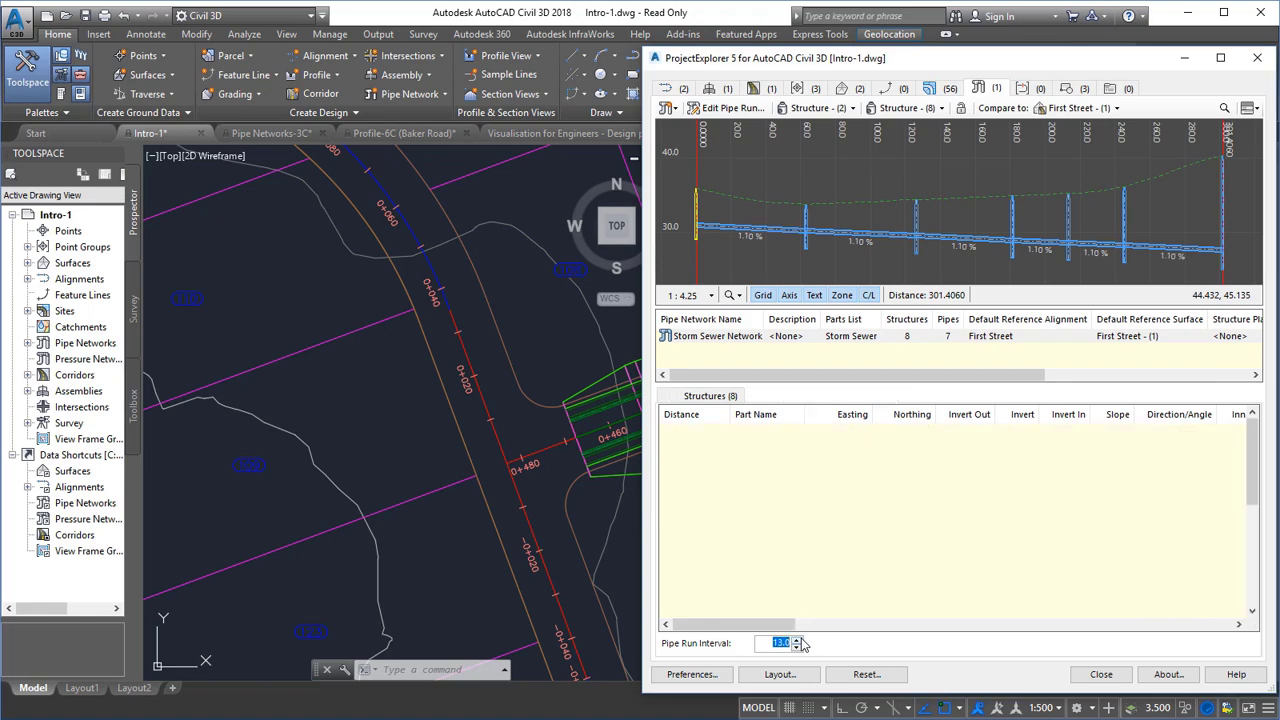
left_click(797, 639)
left_click(797, 639)
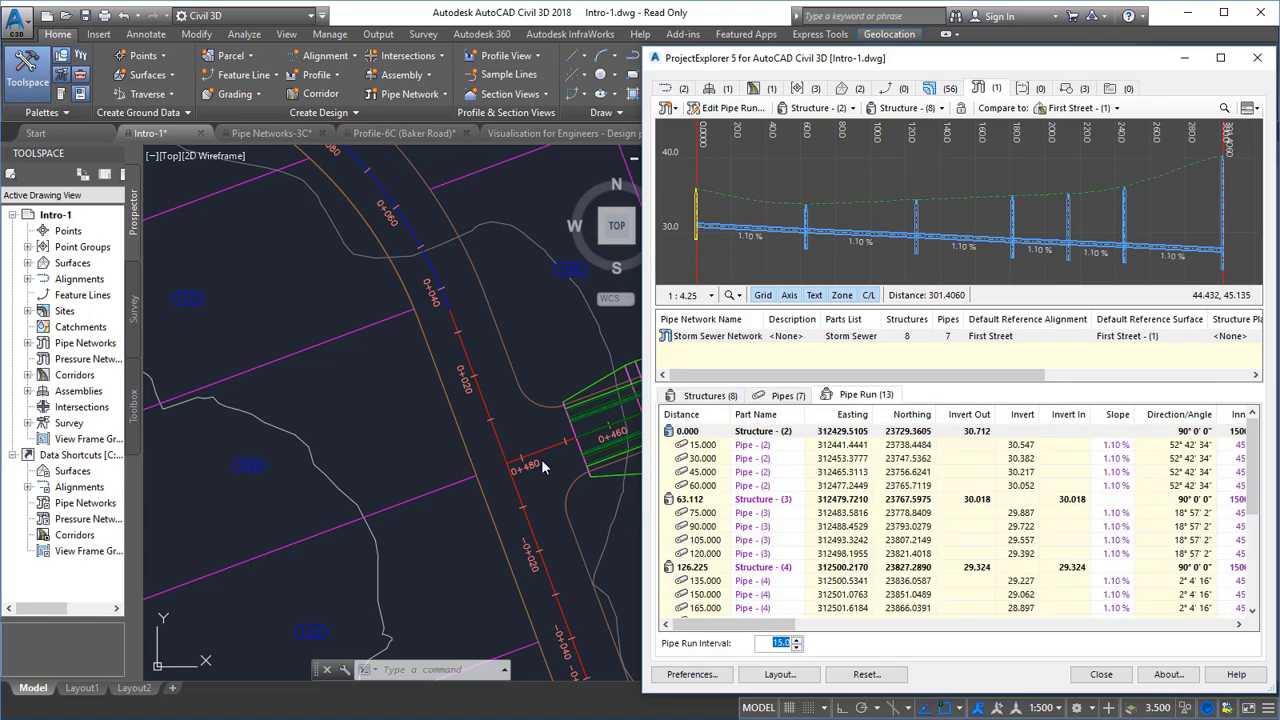
scroll(451, 413, "down", 4)
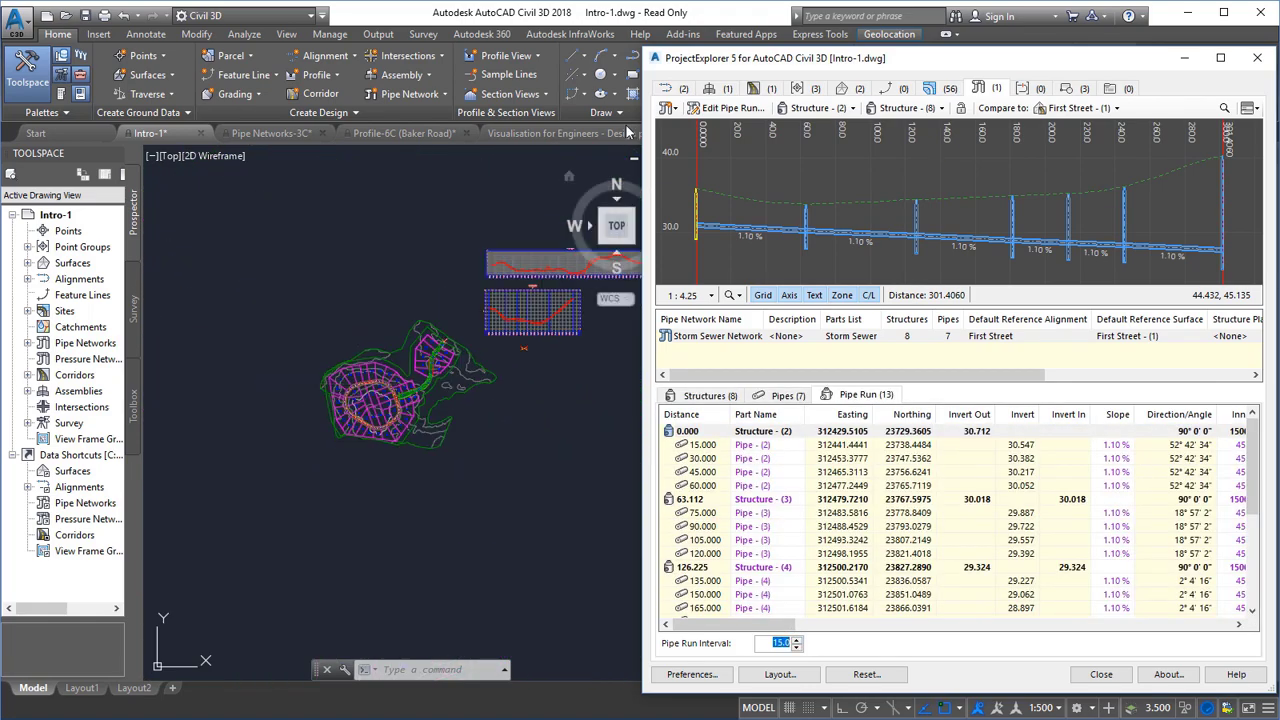
Step: Create a new alignment as a three-point fixed curve arc in the drawing
left_click(665, 88)
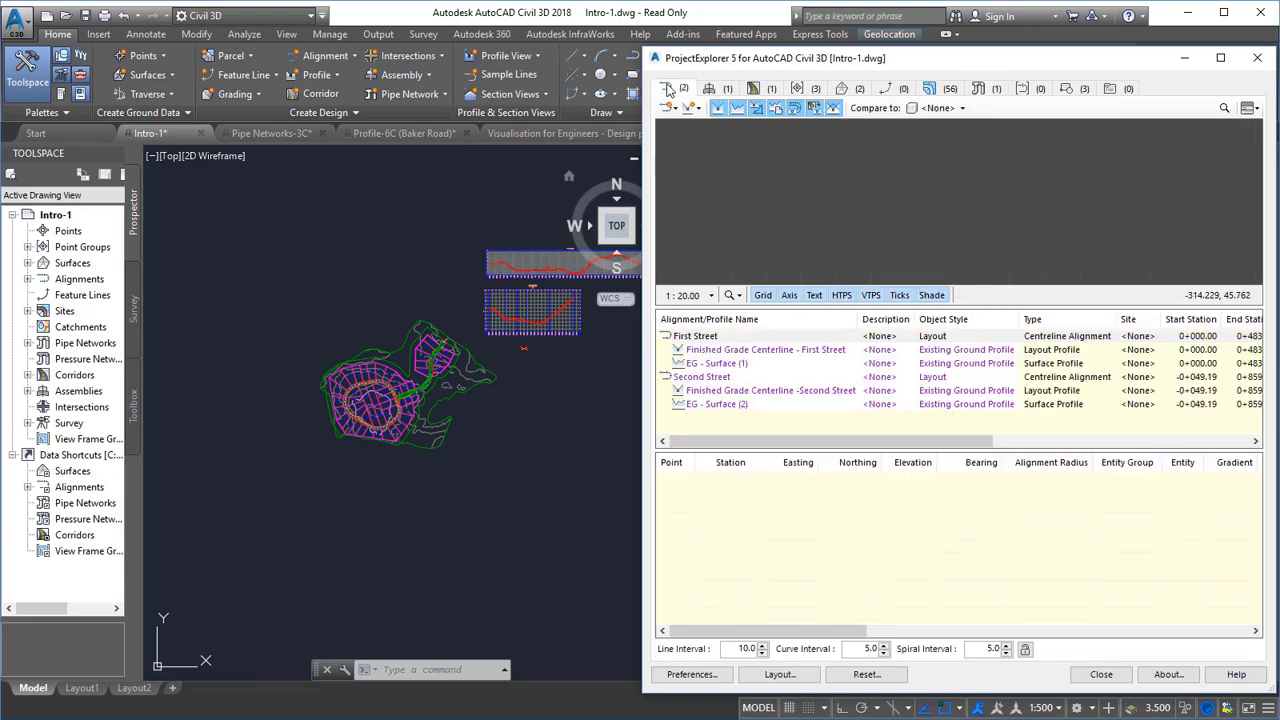
left_click(330, 57)
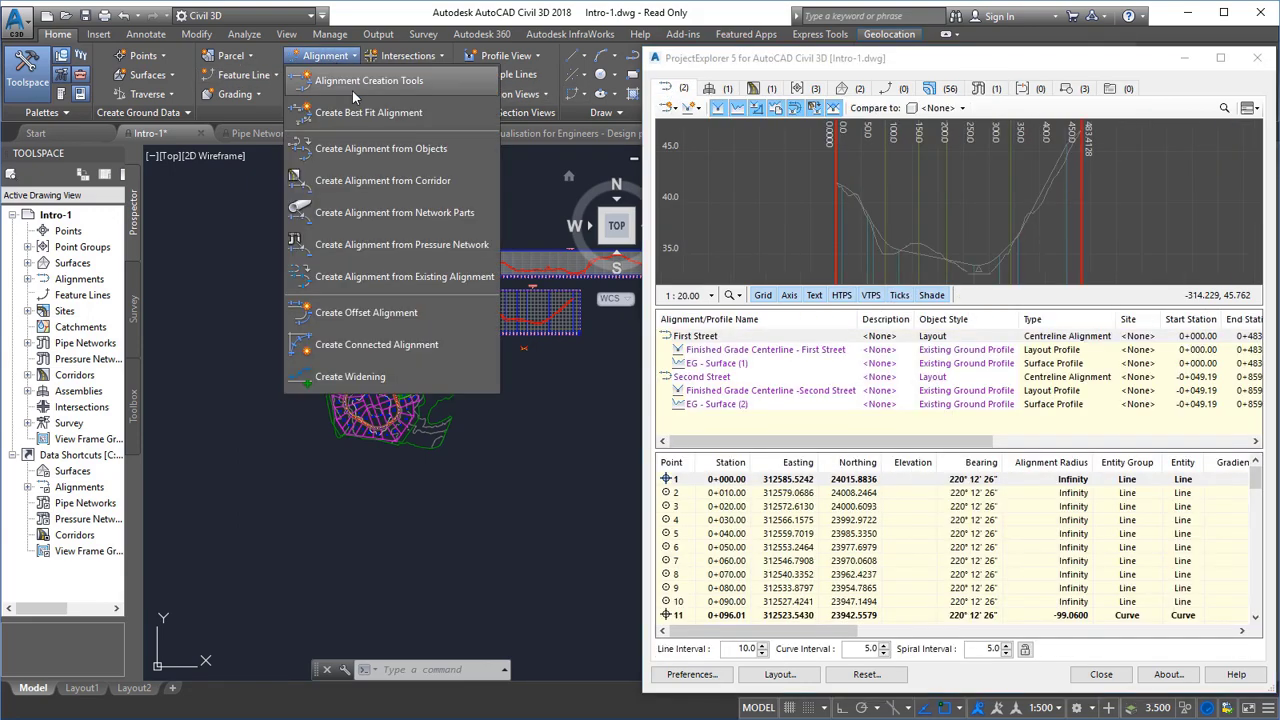
left_click(352, 84)
key("Return")
left_click(172, 35)
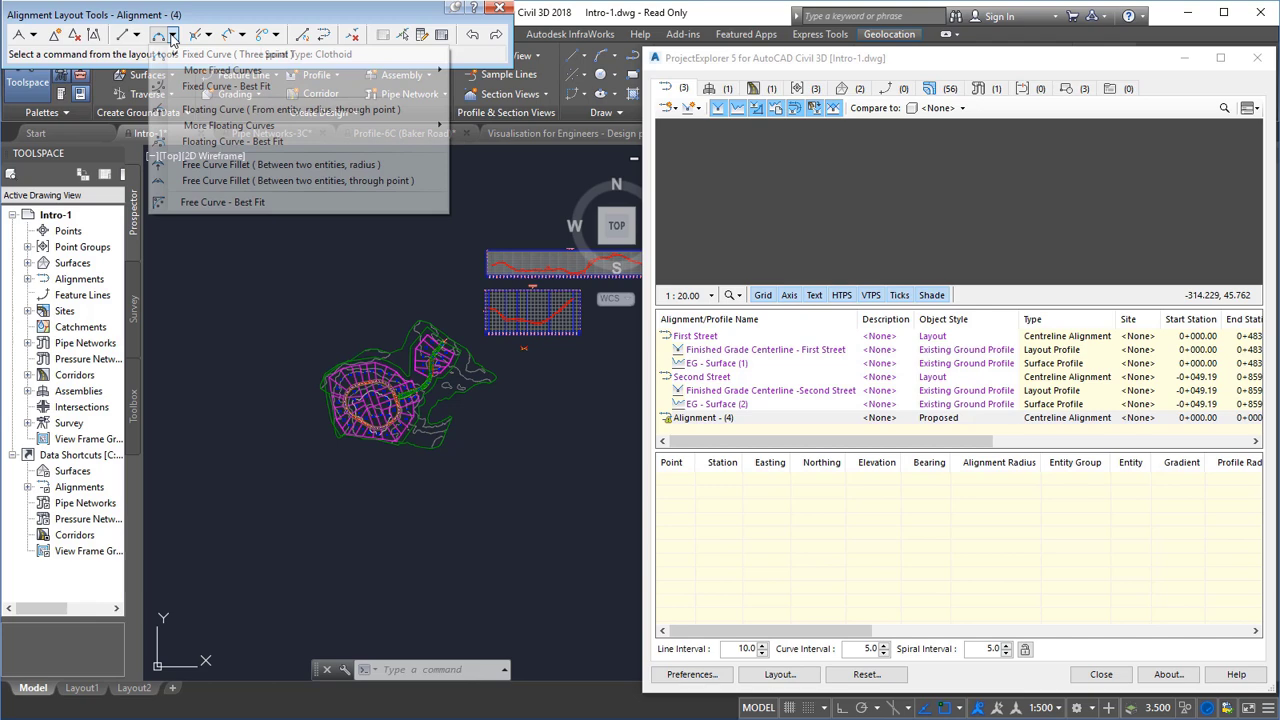
left_click(235, 54)
left_click(333, 300)
left_click(395, 285)
left_click(440, 298)
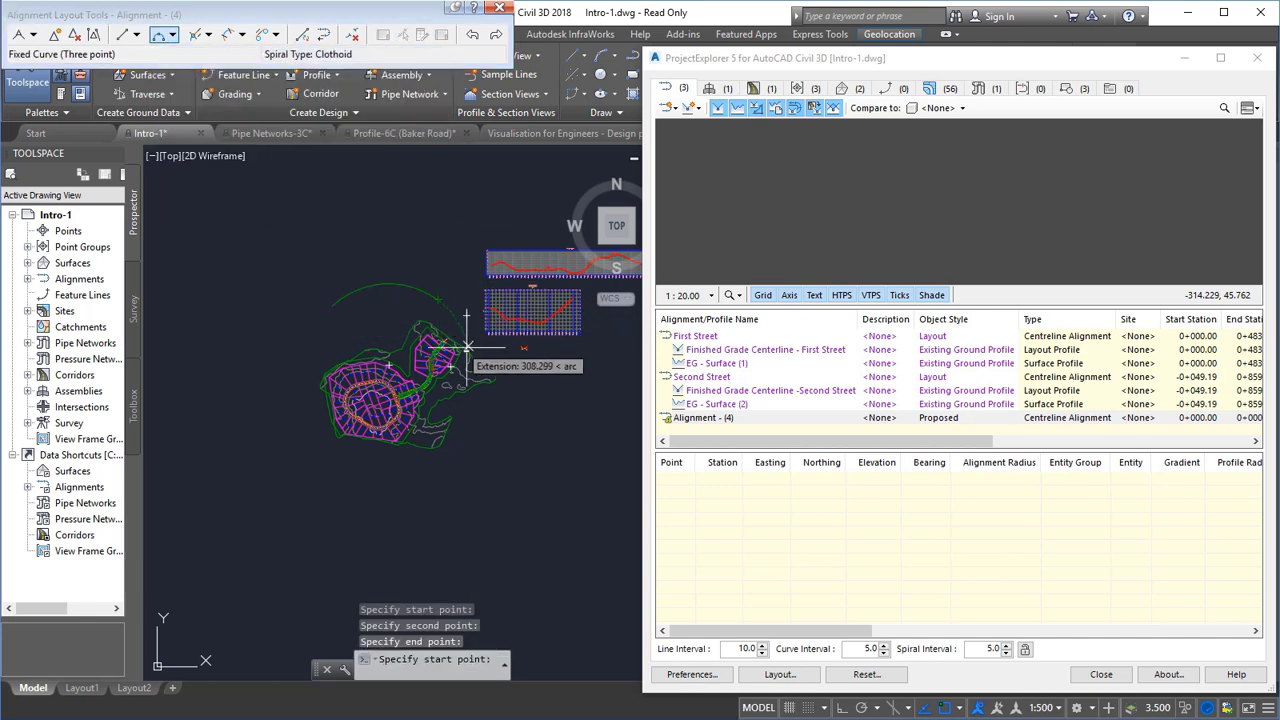
Step: Select Alignment - (4) and stretch the arc from a grip
right_click(712, 418)
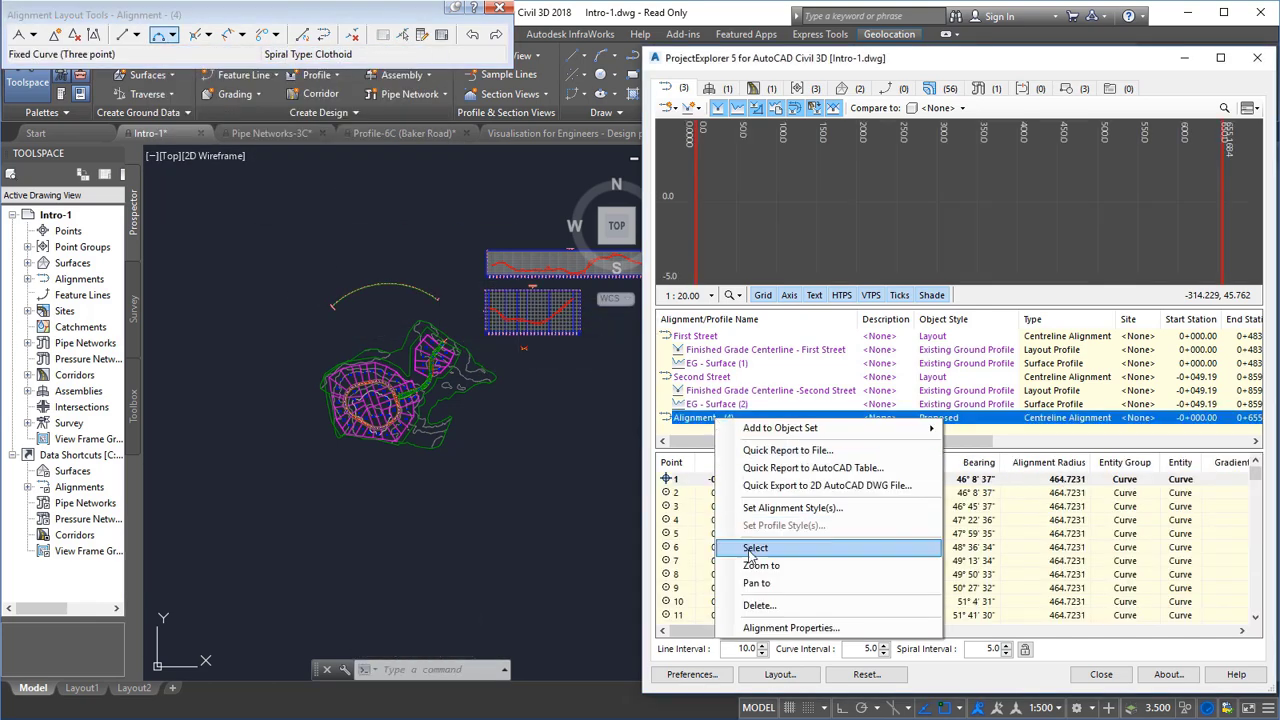
left_click(755, 548)
left_click(387, 286)
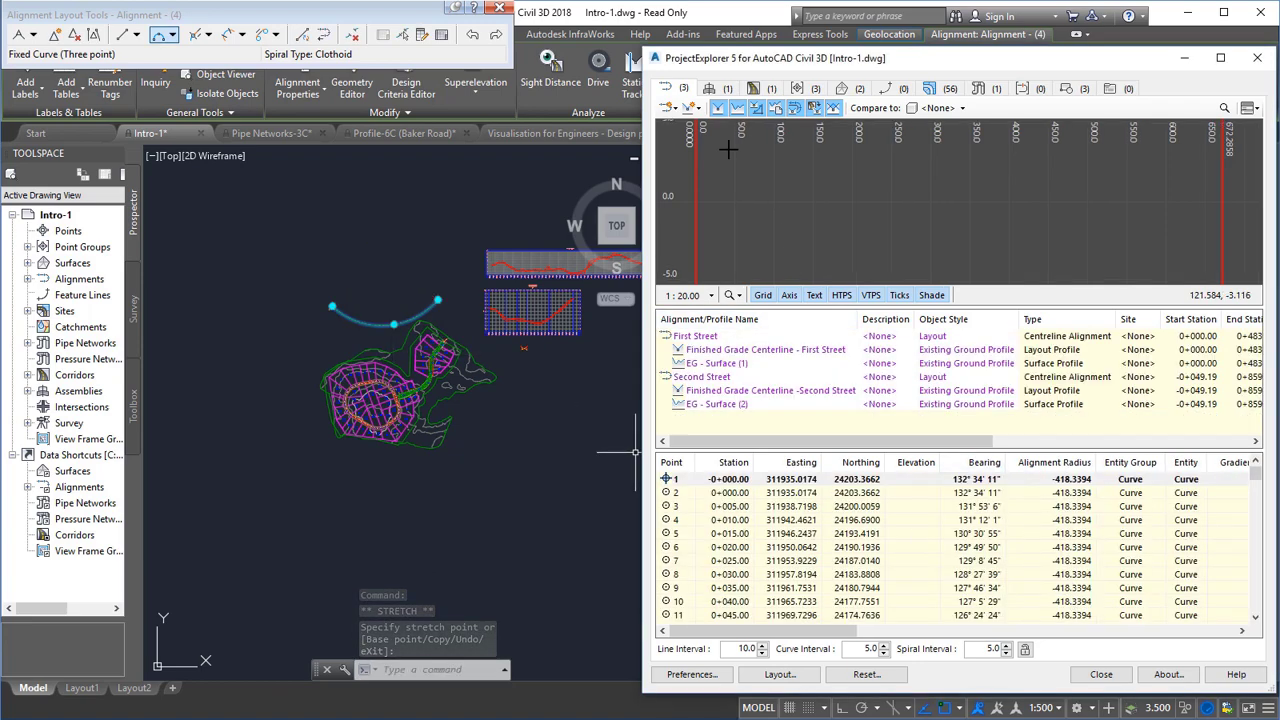
Step: Set the right travel lane Width in Primary Road Full Section to 5
left_click(709, 89)
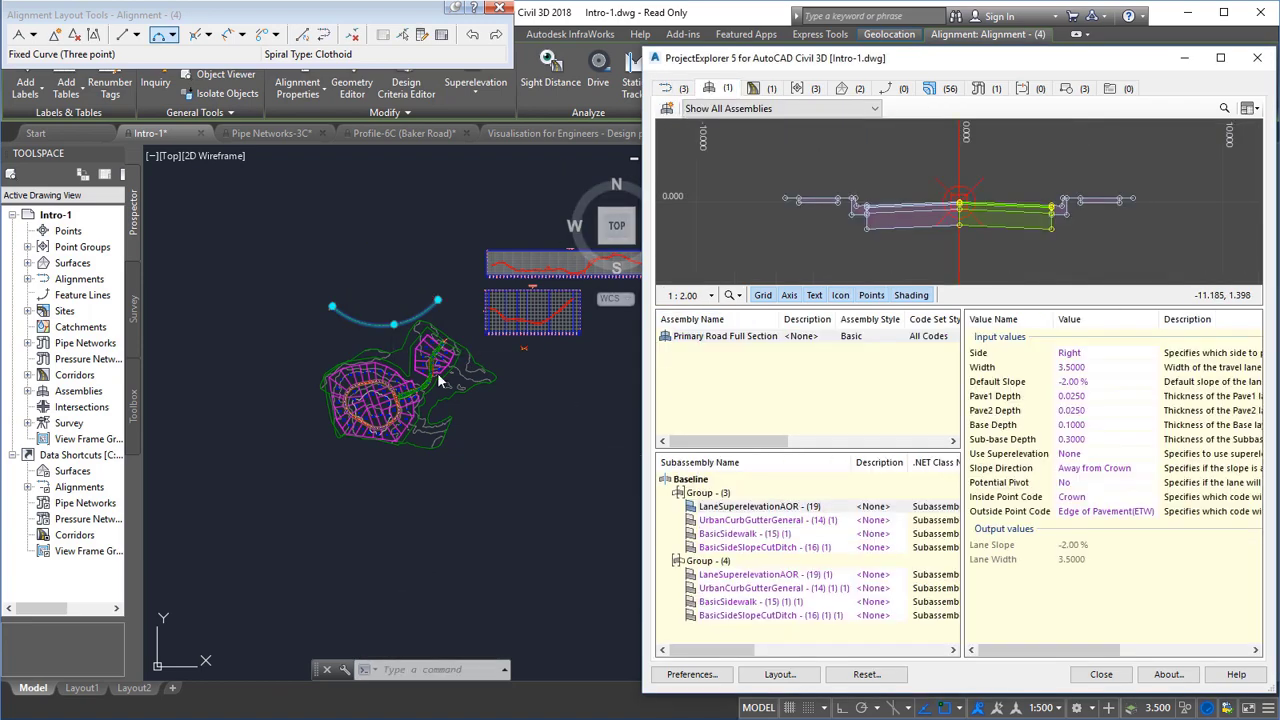
double_click(1085, 375)
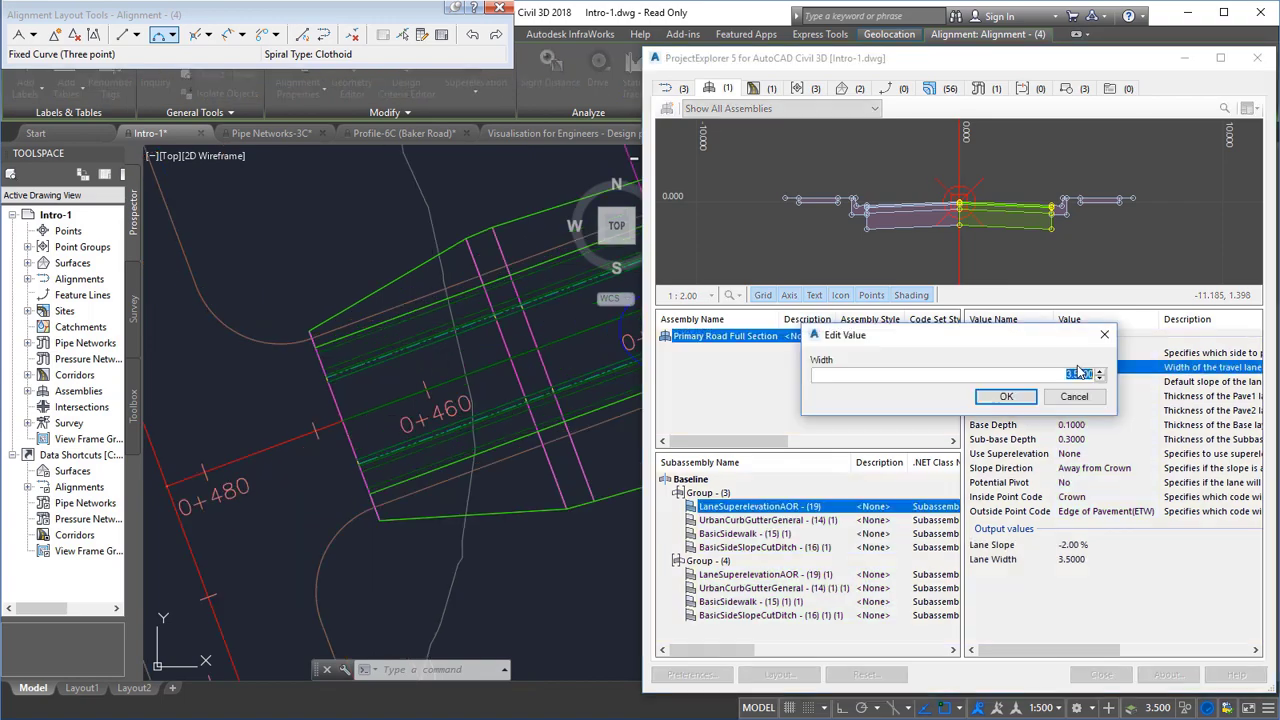
type("5")
key("Return")
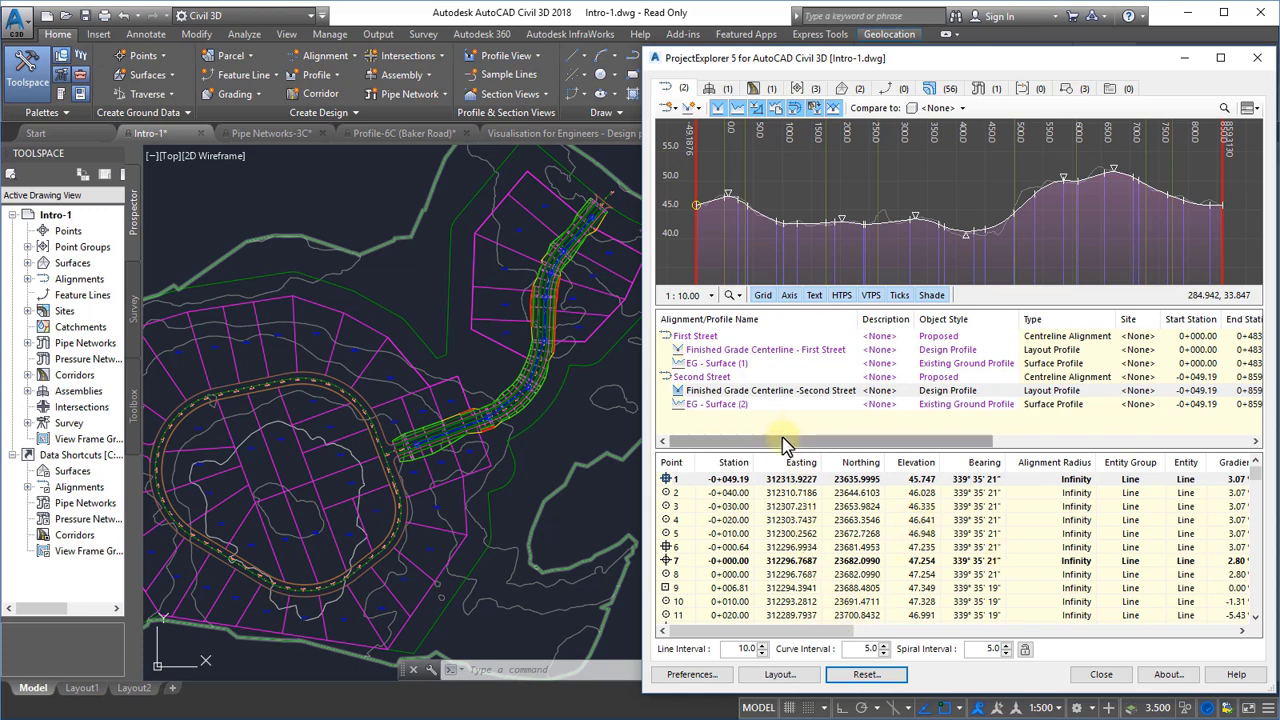
Step: Scroll the alignment and point tables sideways to review their columns
left_click_drag(783, 443, 698, 445)
left_click_drag(752, 640, 686, 640)
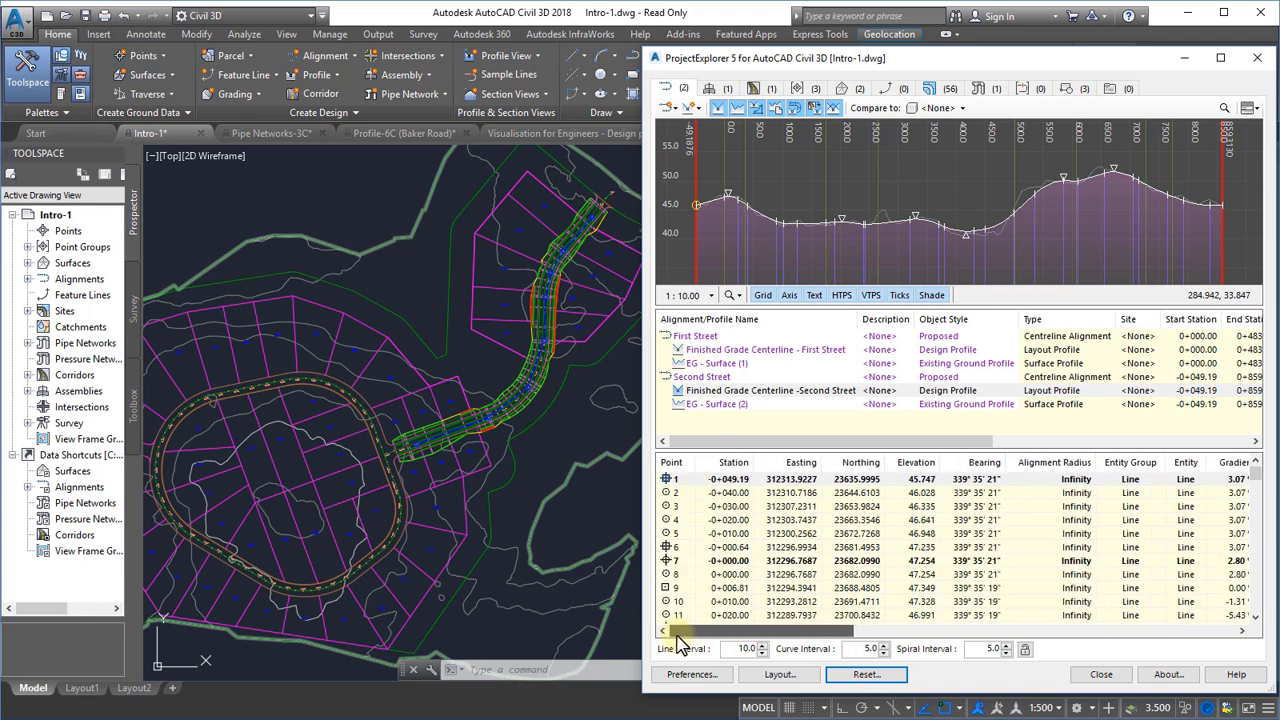
Step: Limit the alignment columns to Name, Start Station, End Station, Length and Entities
left_click(778, 675)
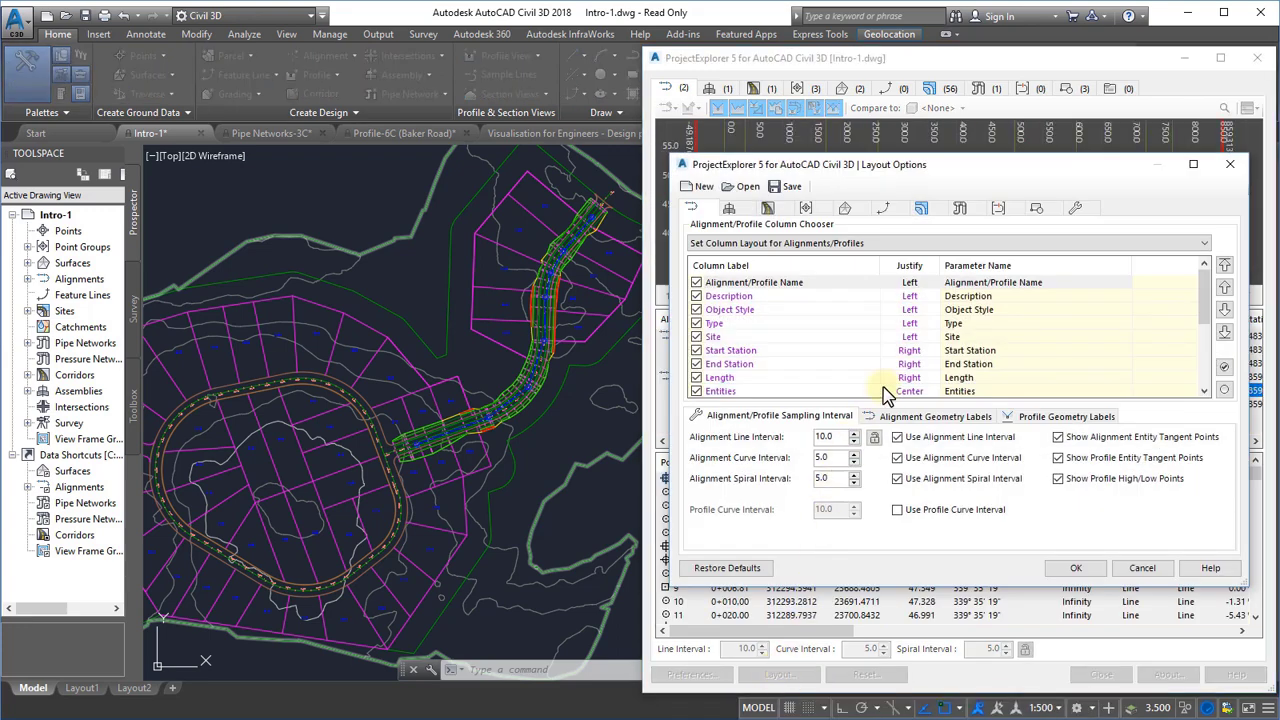
left_click(1224, 389)
left_click(696, 282)
left_click(696, 350)
left_click(696, 364)
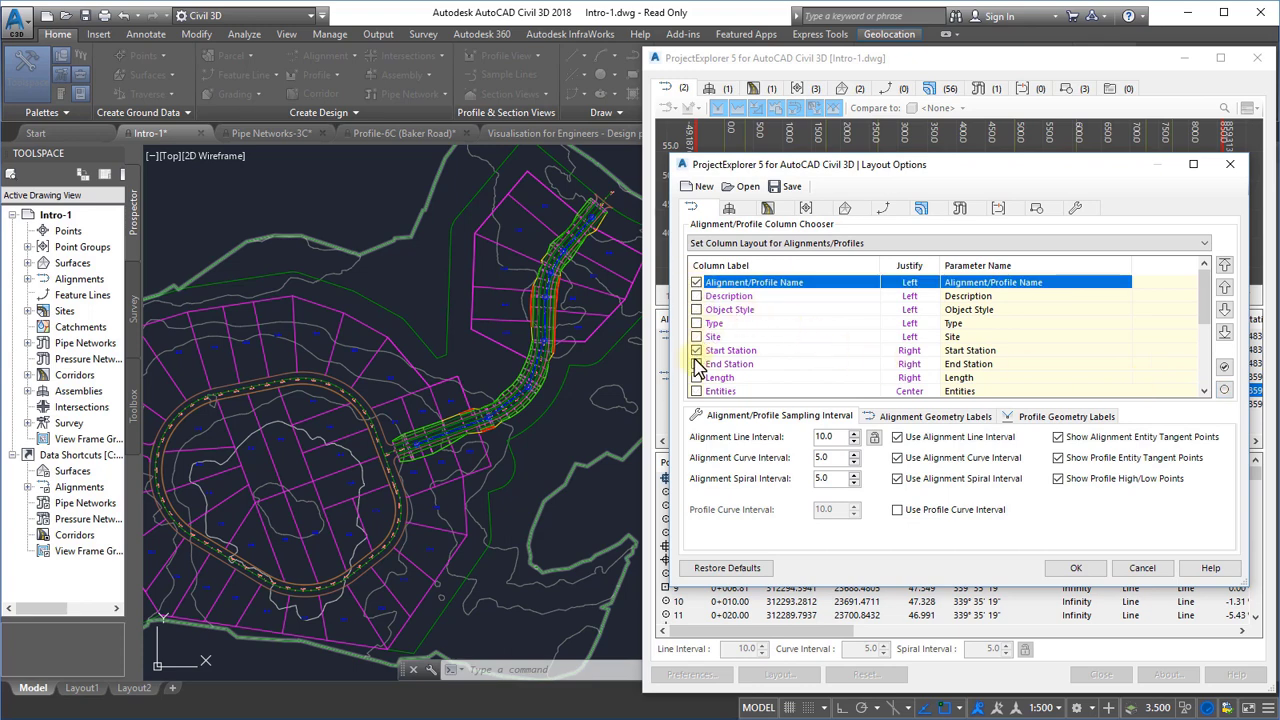
left_click(696, 377)
left_click(696, 391)
Step: Rename Start Station and End Station to Start Chainage and End Chainage
right_click(748, 352)
left_click(769, 359)
type("Start Chainage")
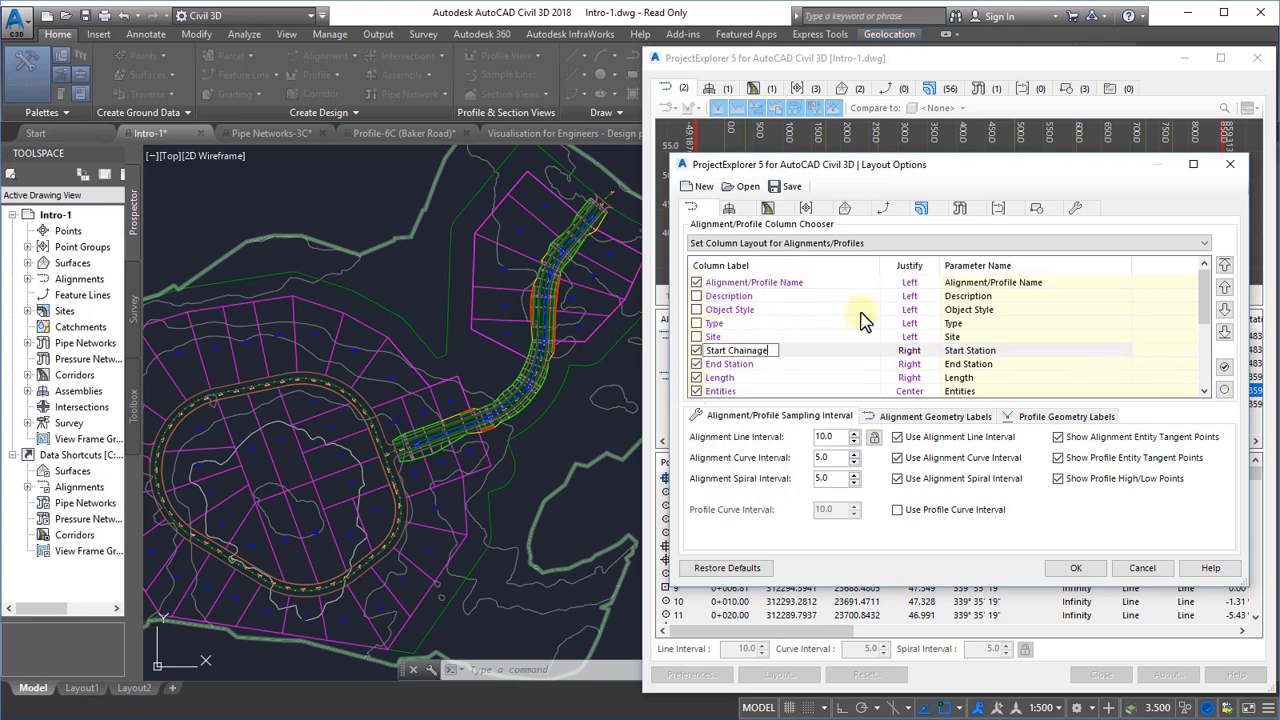
key("Return")
right_click(722, 365)
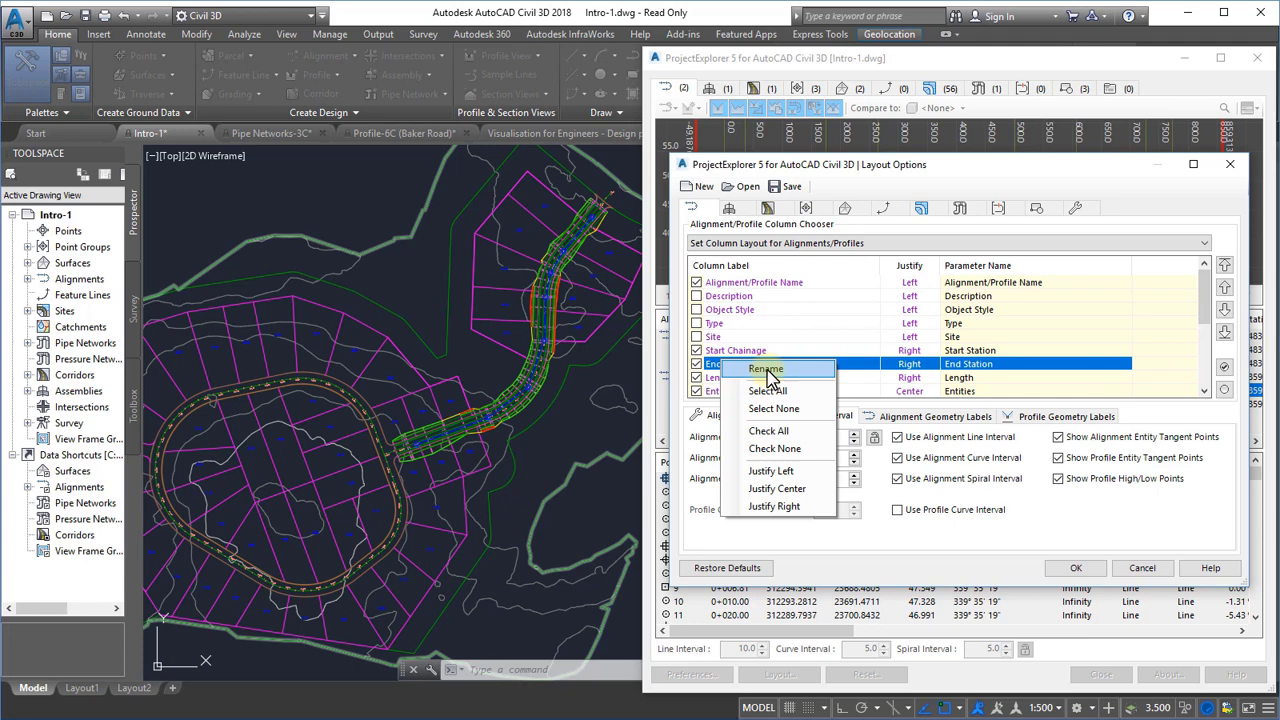
left_click(745, 373)
type("End Chainage")
key("Return")
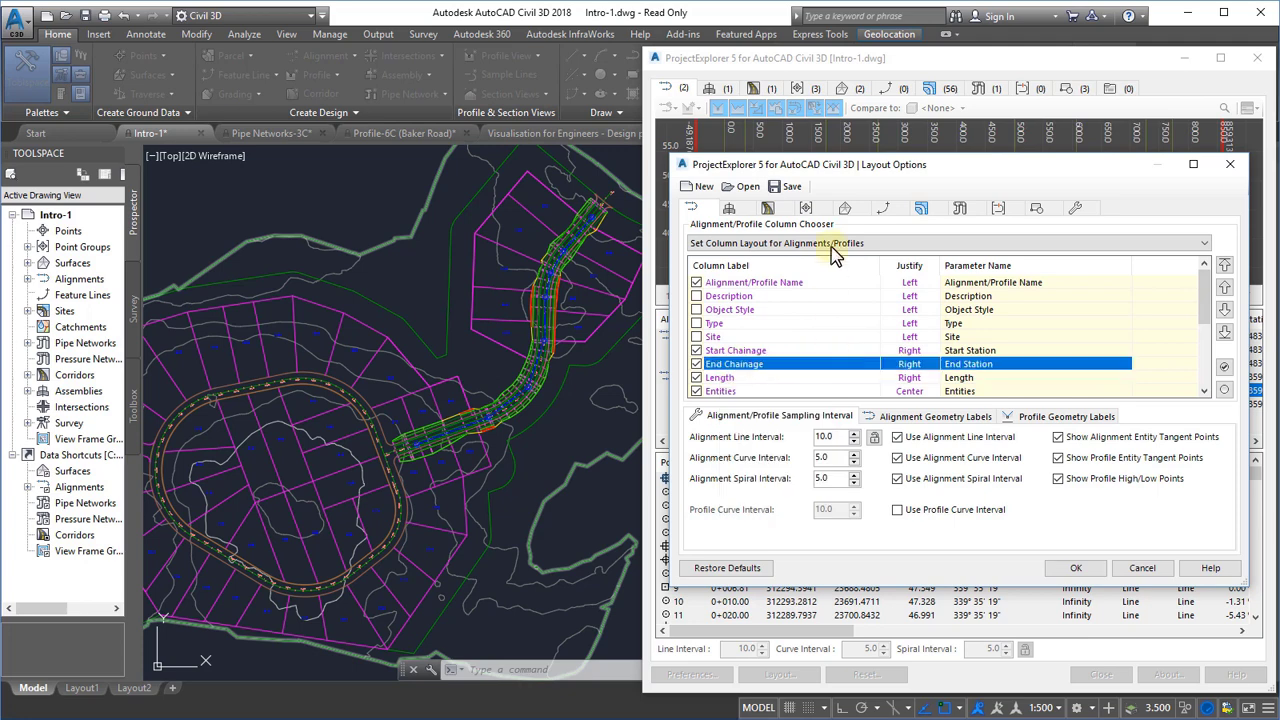
Step: Limit the point columns to Station, Easting, Northing, Elevation and Alignment Radius
left_click(835, 244)
left_click(845, 272)
left_click(1224, 389)
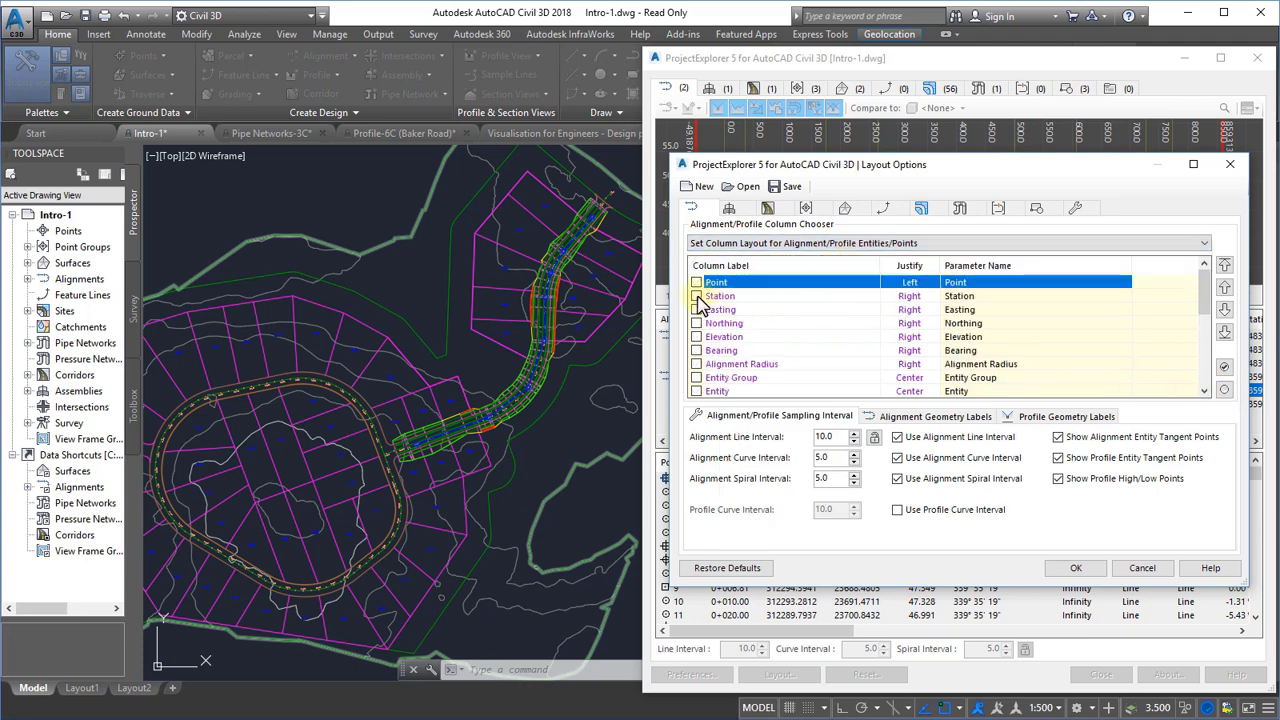
left_click(696, 296)
left_click(696, 309)
left_click(696, 323)
left_click(696, 337)
left_click(696, 364)
scroll(710, 360, "down", 3)
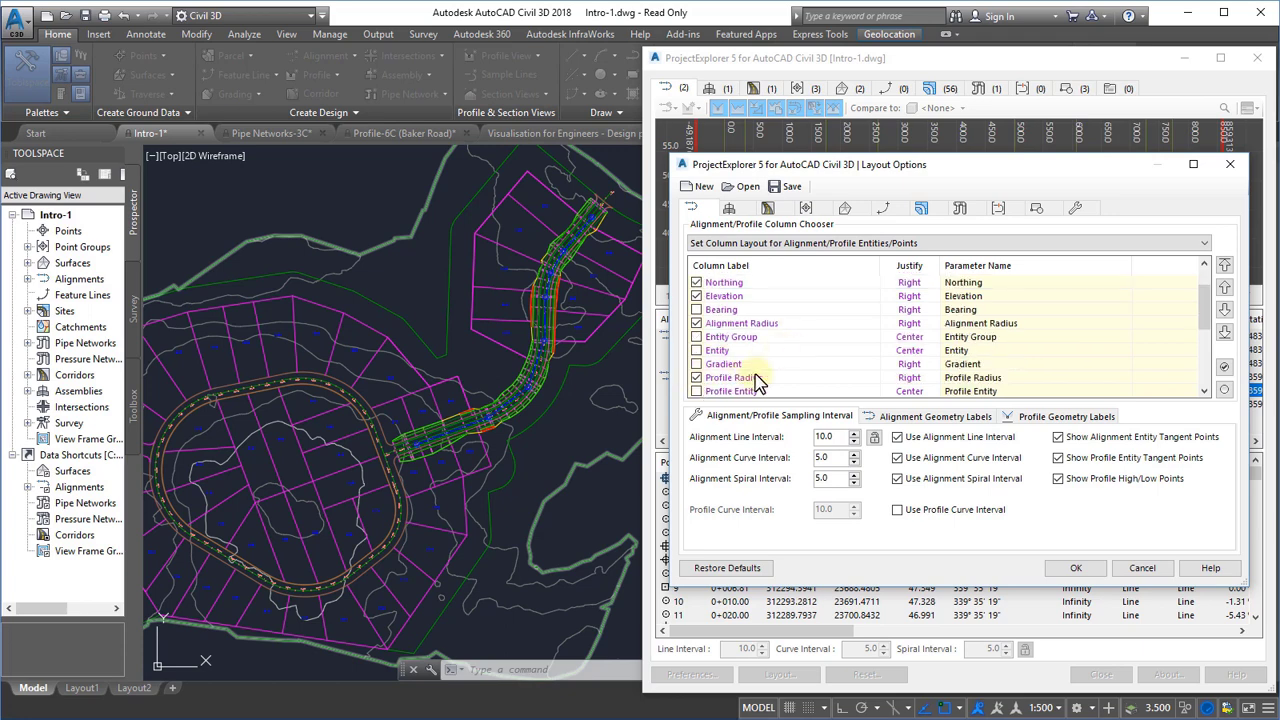
scroll(720, 330, "up", 5)
Step: Rename the point table's Station column to Chainage
right_click(745, 296)
left_click(780, 298)
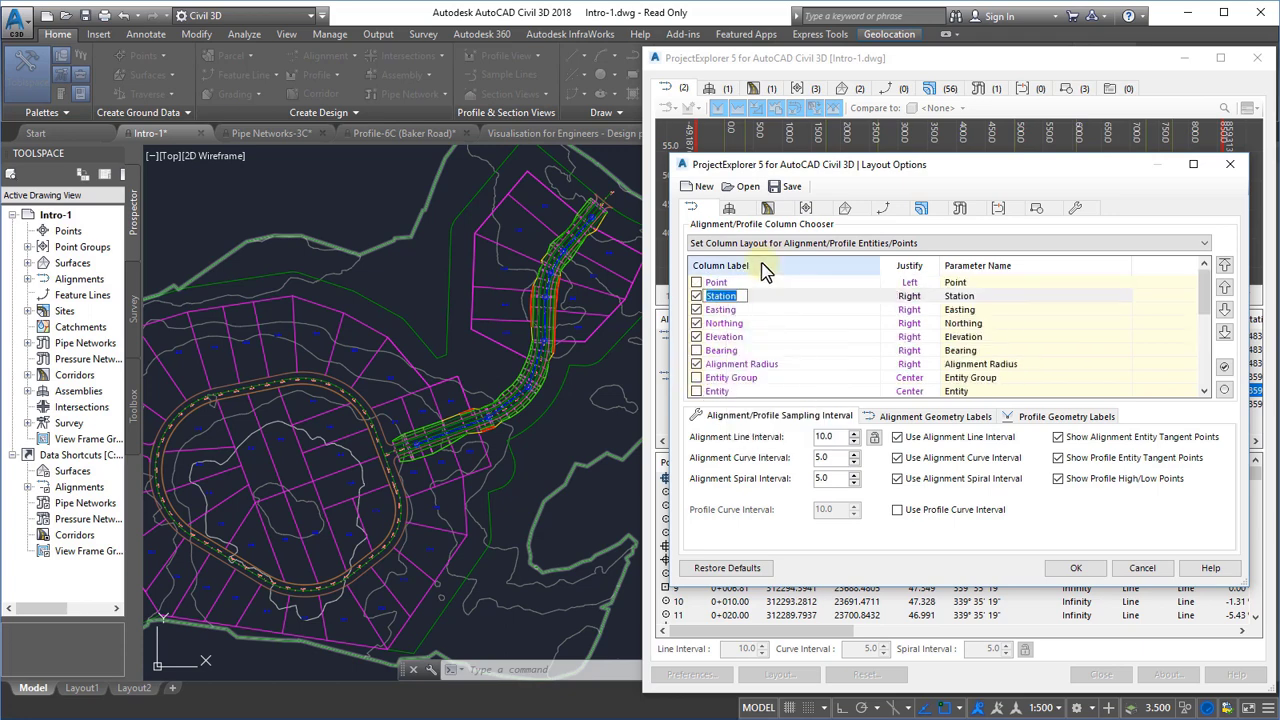
type("Chaingage")
key("Return")
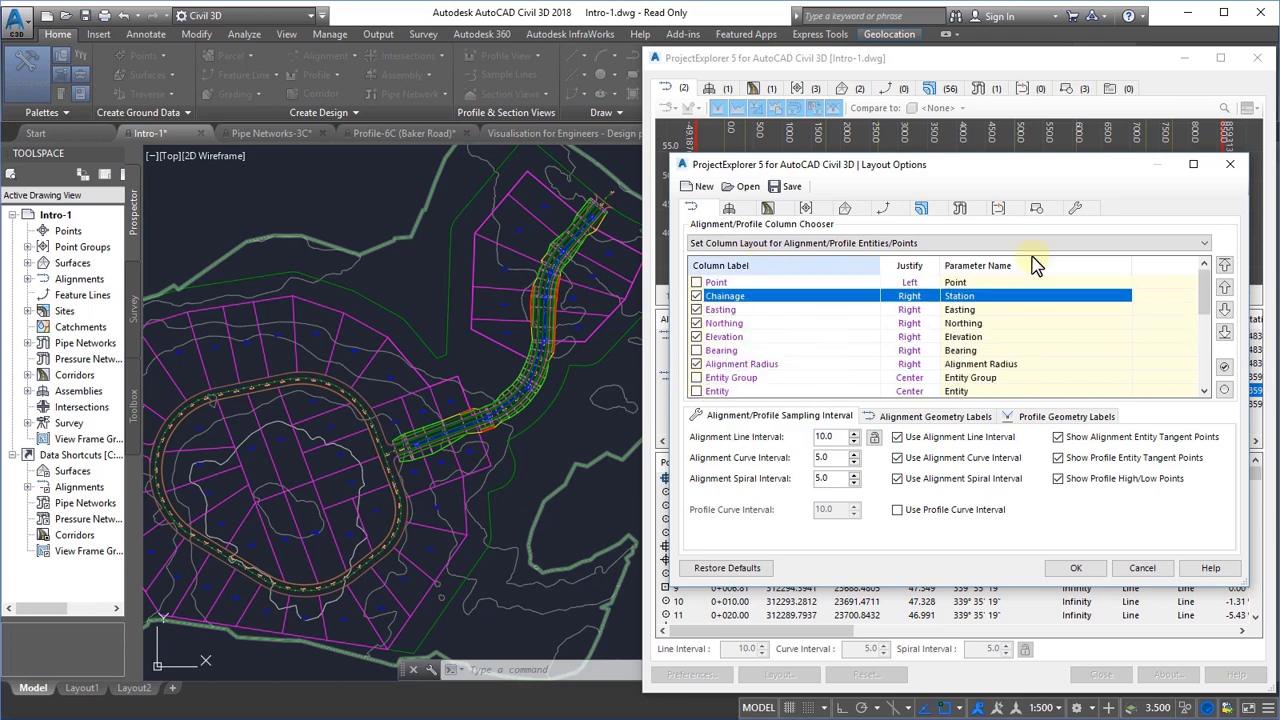
Step: Use 6 general decimal places, overwrite LayoutStyle.xmpt with this layout and apply it
left_click(1080, 210)
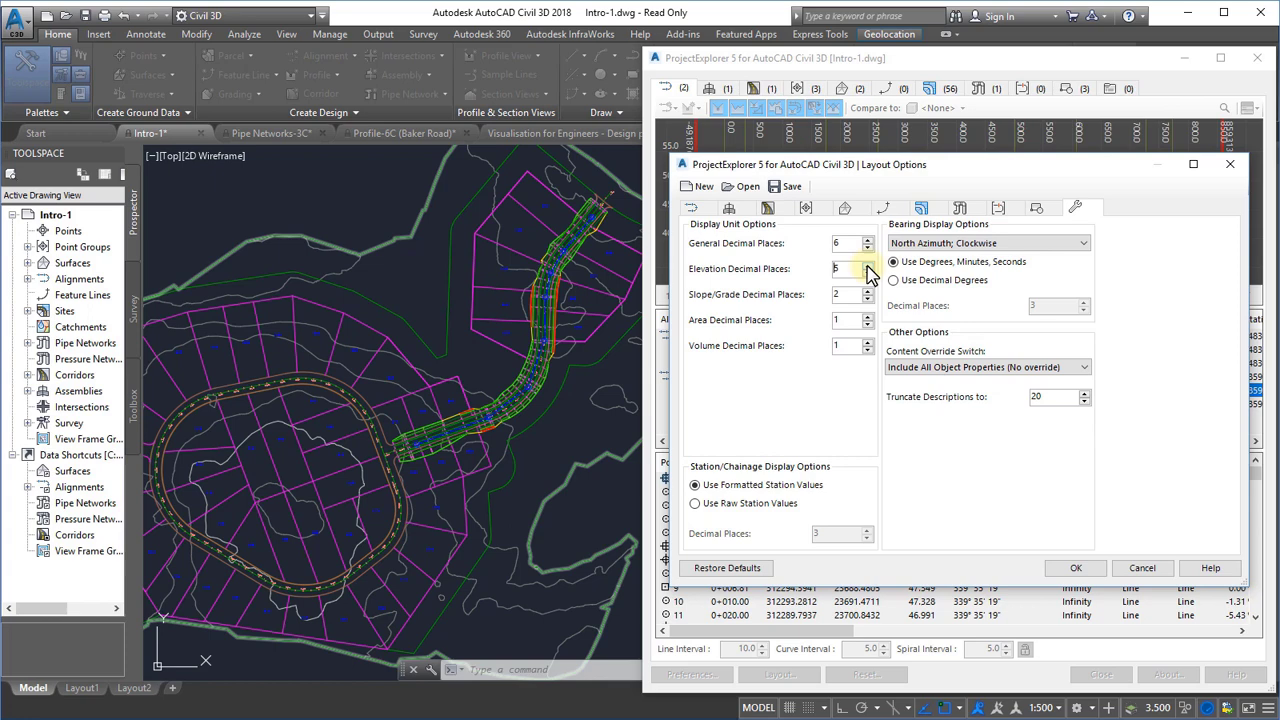
left_click(786, 186)
left_click(815, 272)
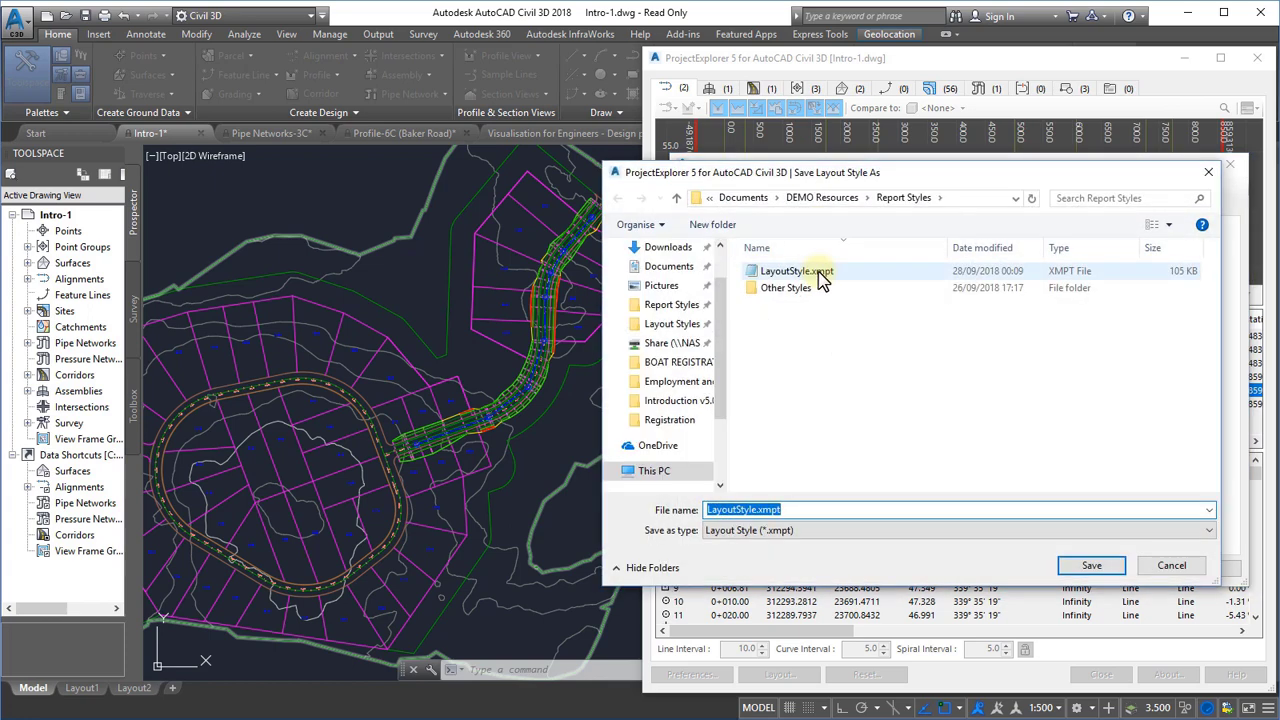
left_click(1091, 566)
left_click(550, 396)
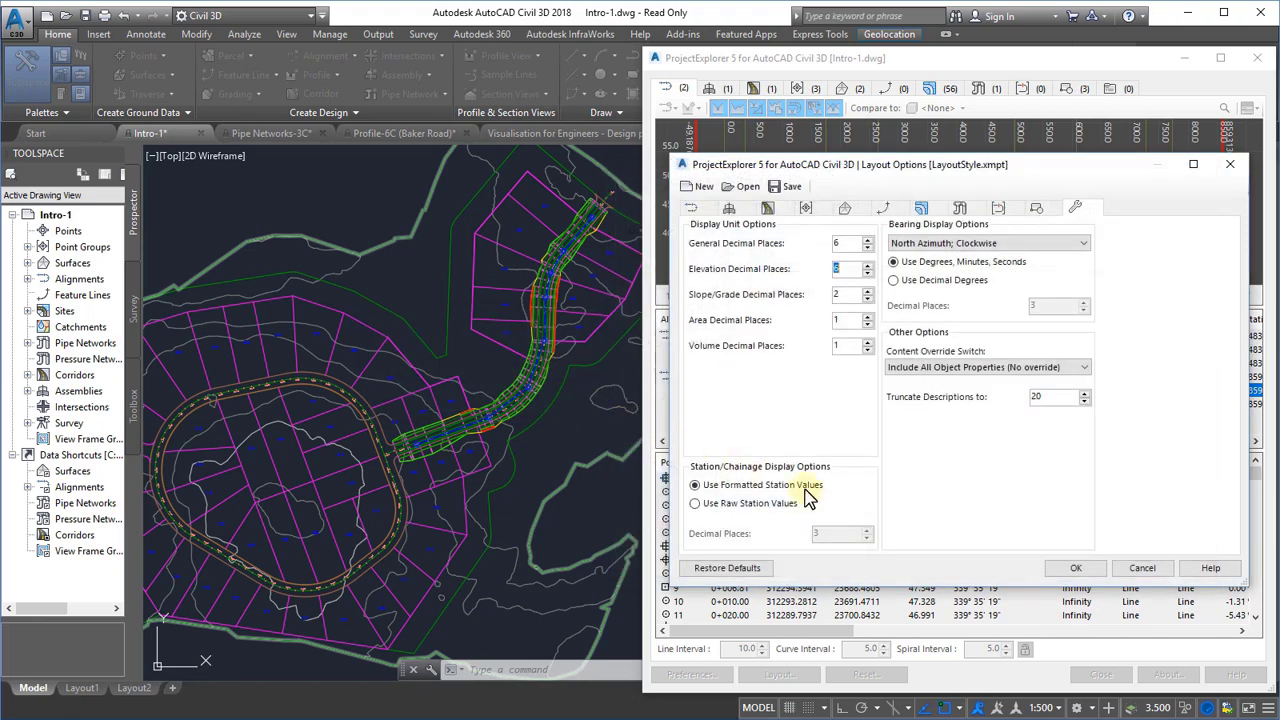
left_click(1076, 568)
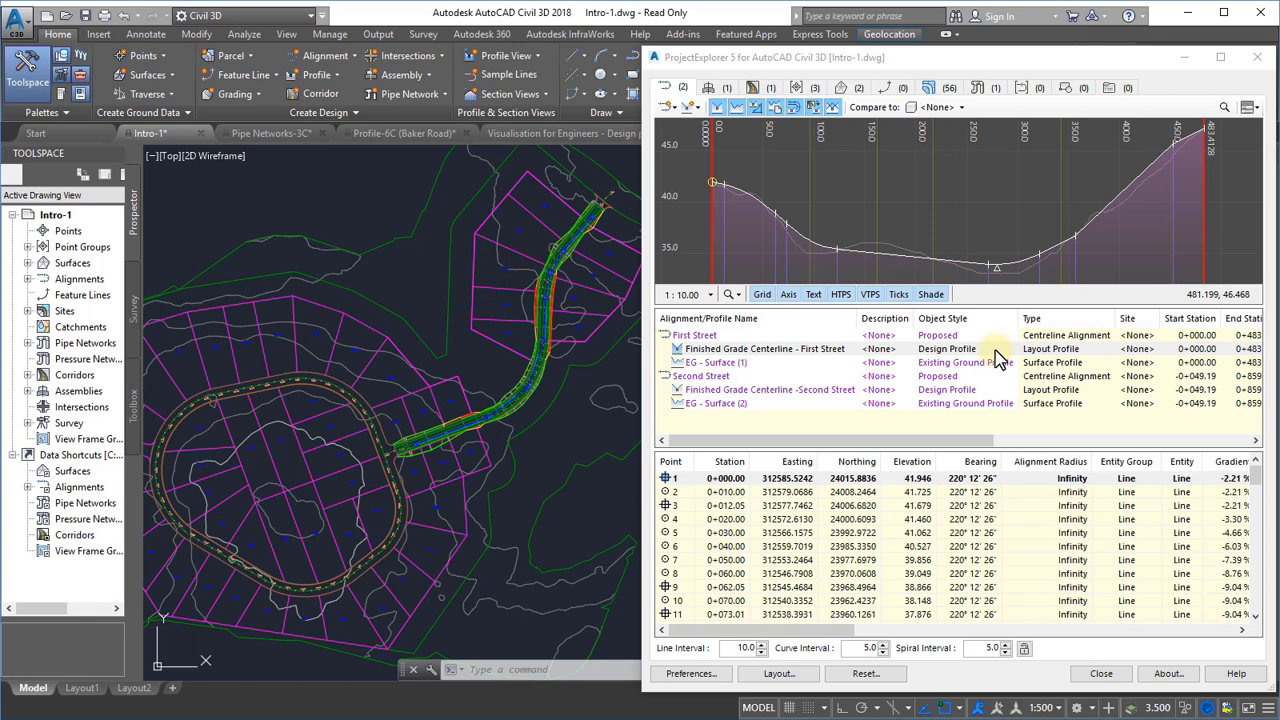
Step: Select the Finished Grade Centerline - Second Street profile and bring up its context menu
left_click(782, 391)
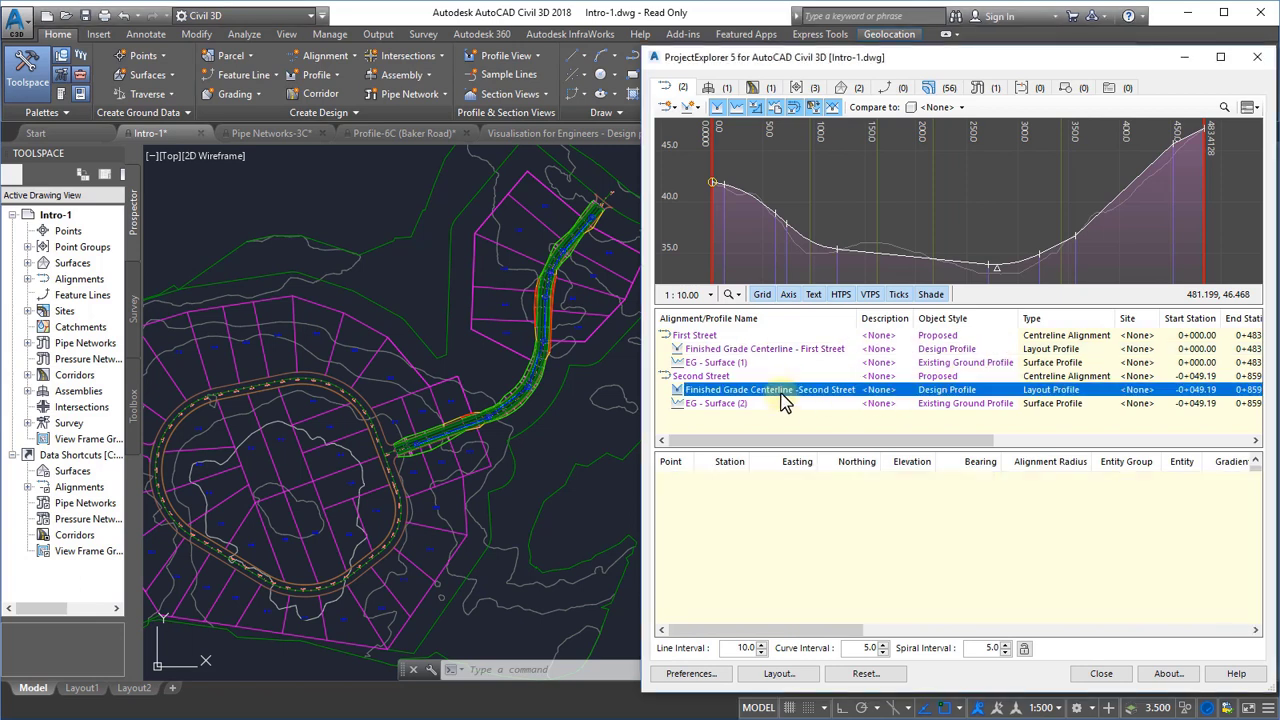
right_click(782, 398)
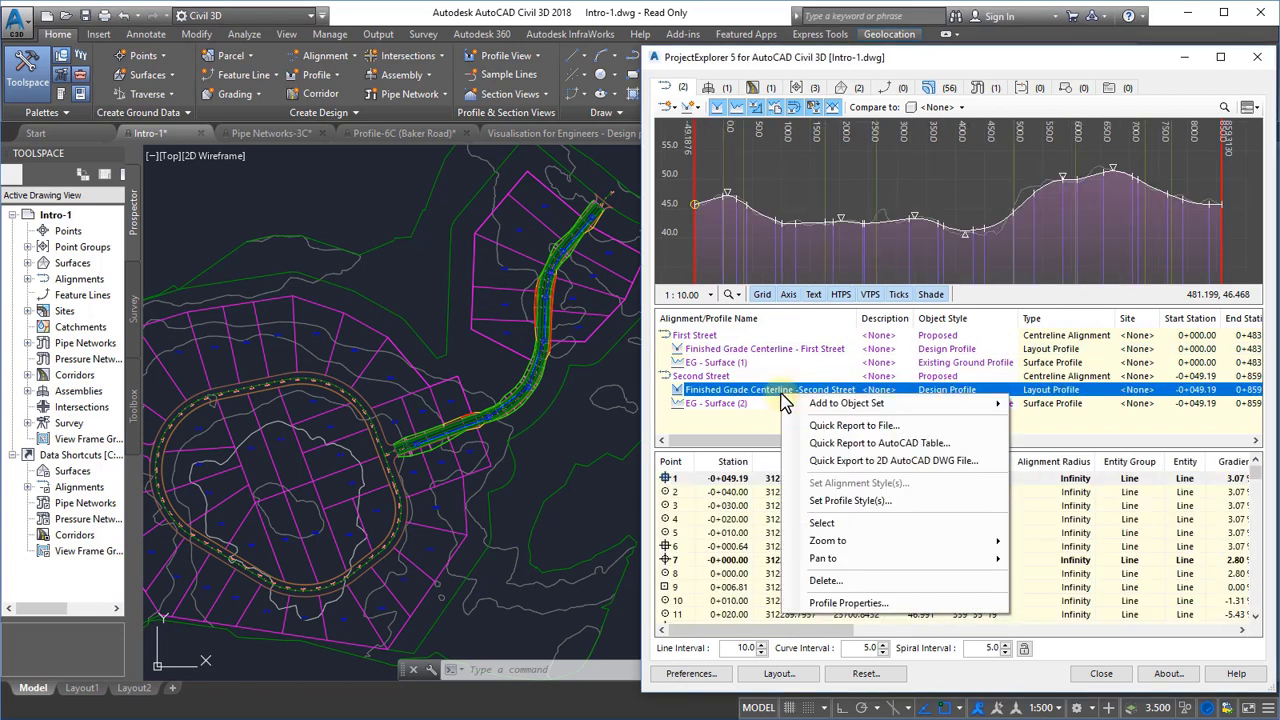
Step: Start a quick report to file for the Second Street profile in HTML format
left_click(859, 425)
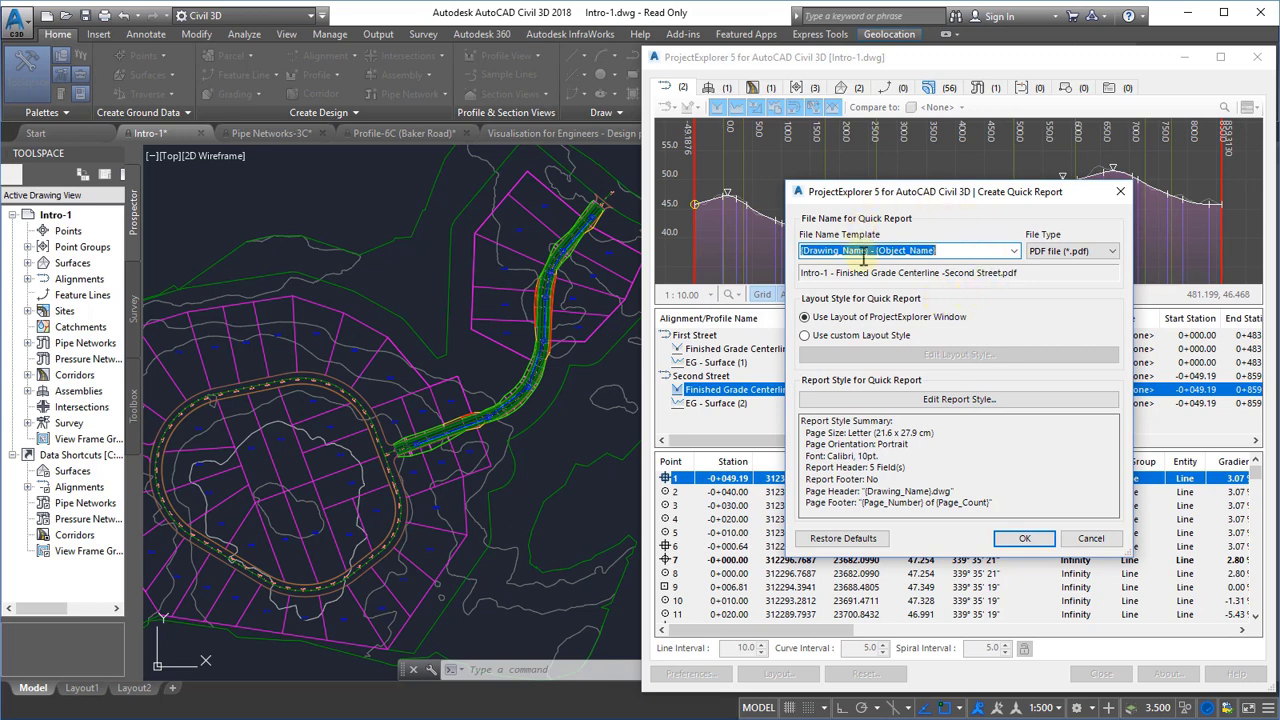
left_click(1078, 252)
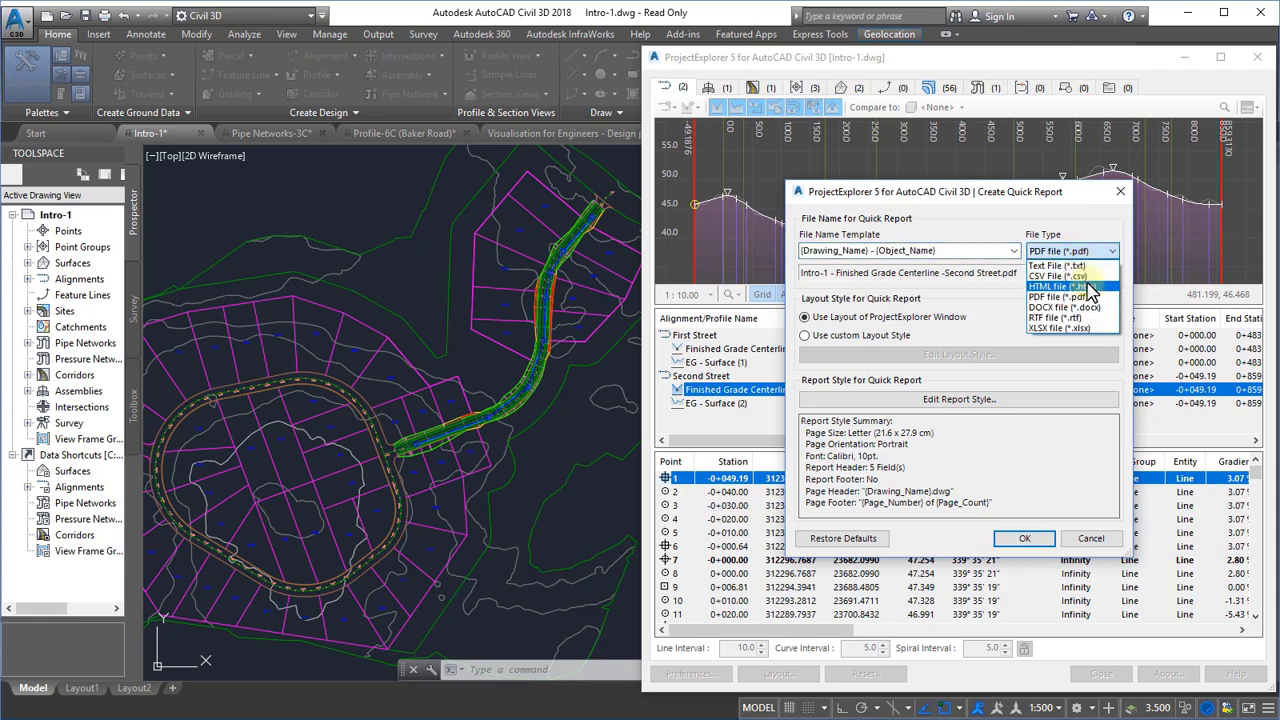
left_click(1088, 287)
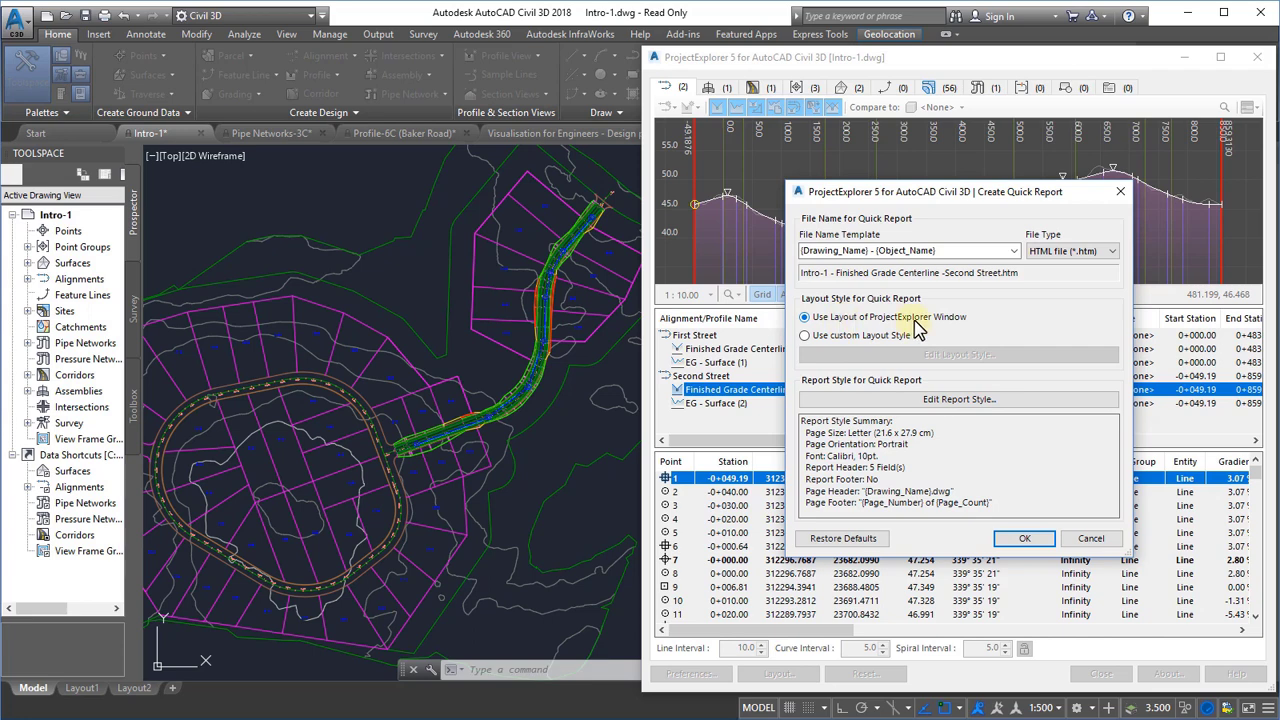
Step: Switch to a custom layout style loaded from the DEMO Alignment Report .xmpt file
left_click(806, 336)
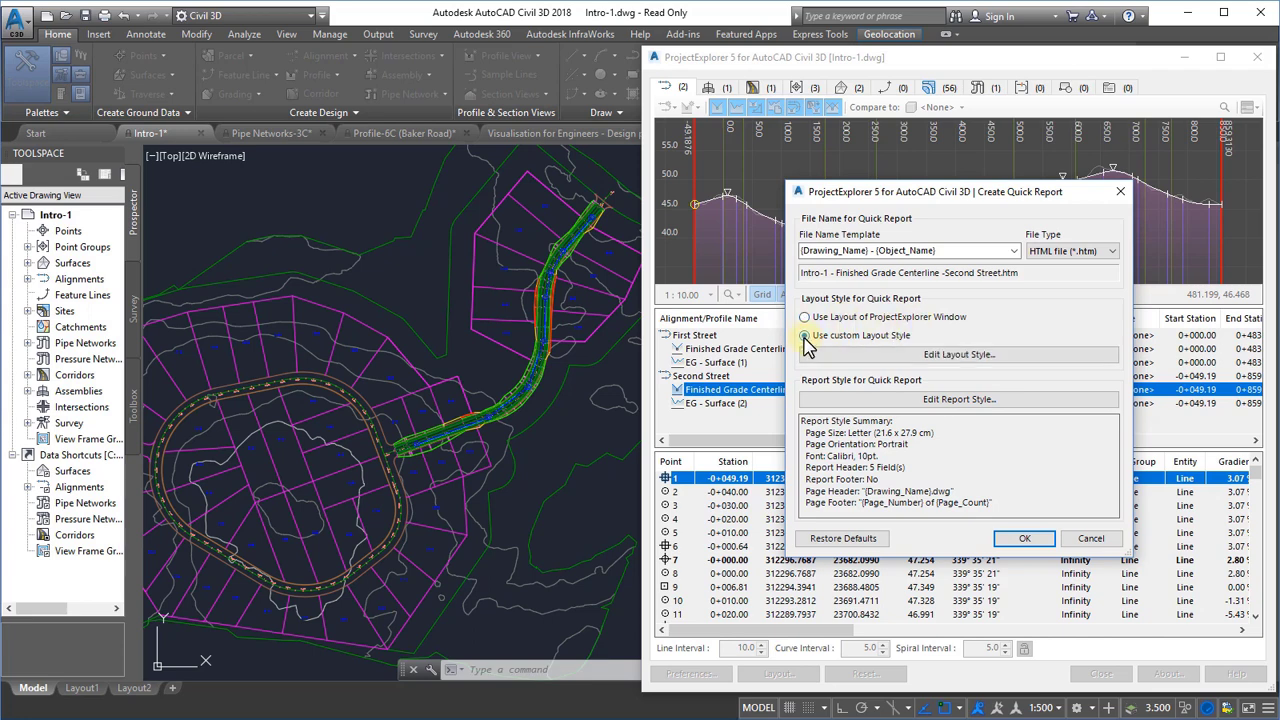
left_click(898, 358)
left_click(735, 185)
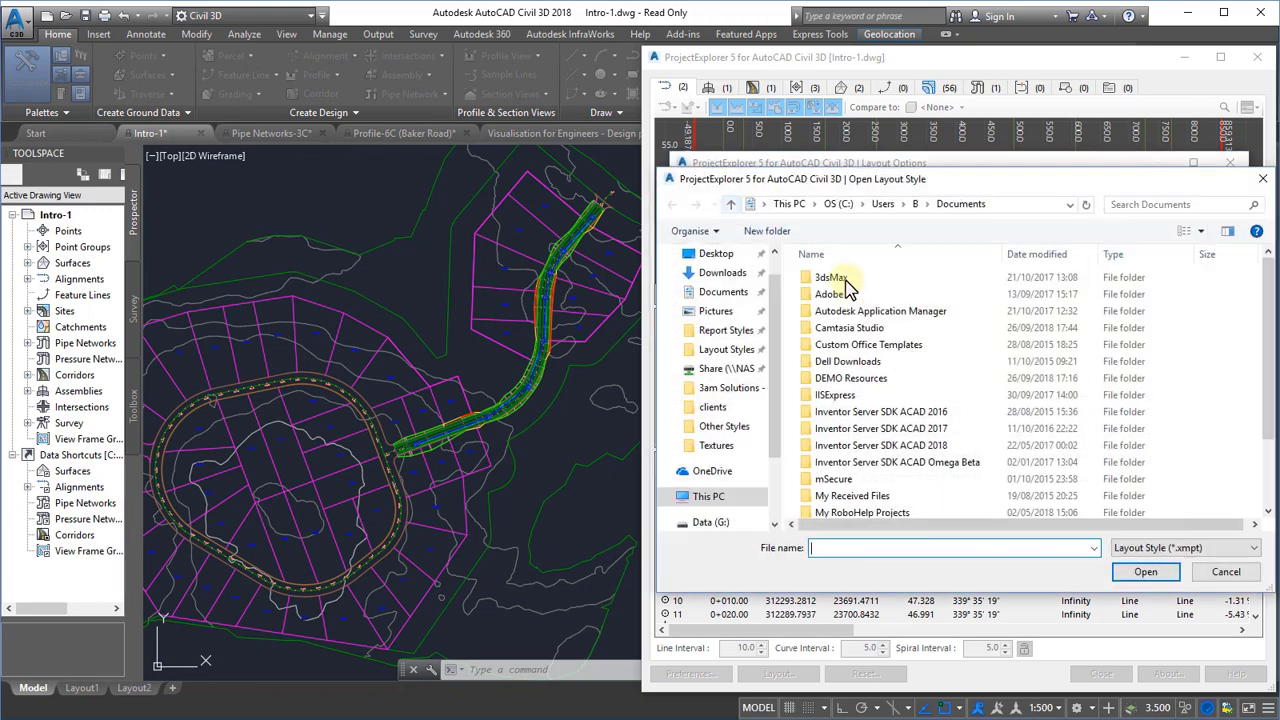
left_click(718, 349)
double_click(880, 294)
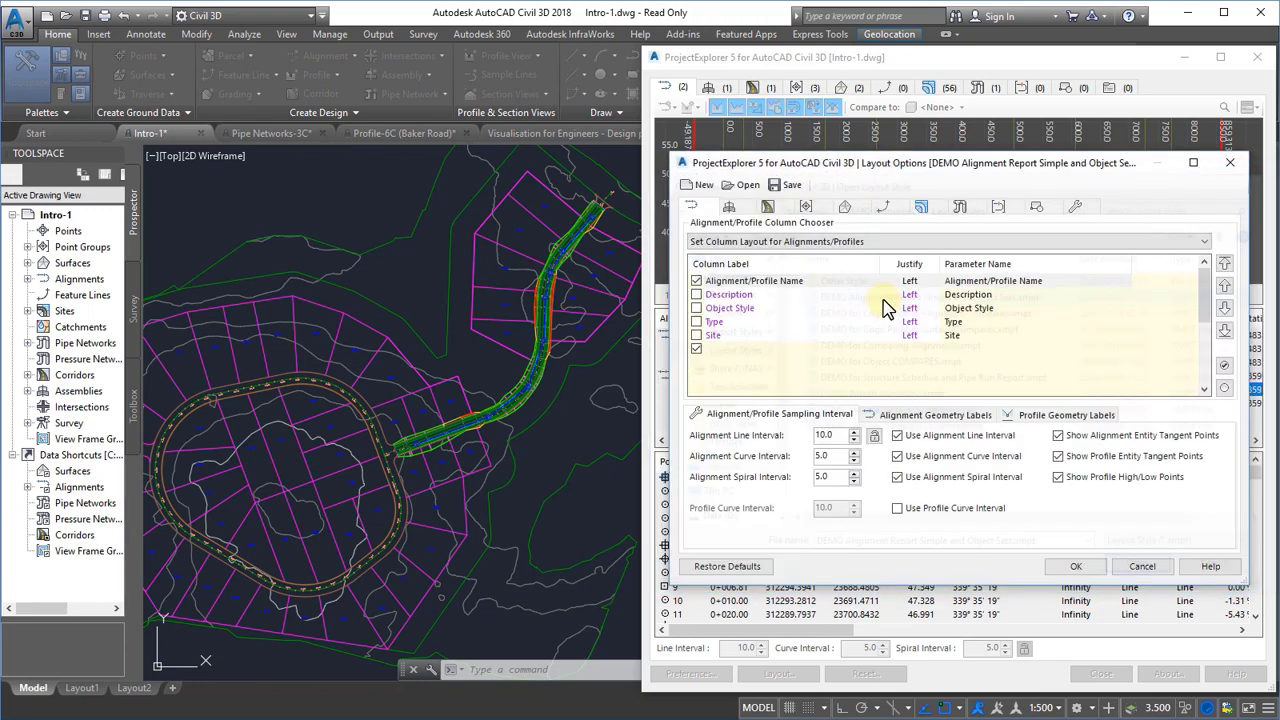
left_click(1074, 566)
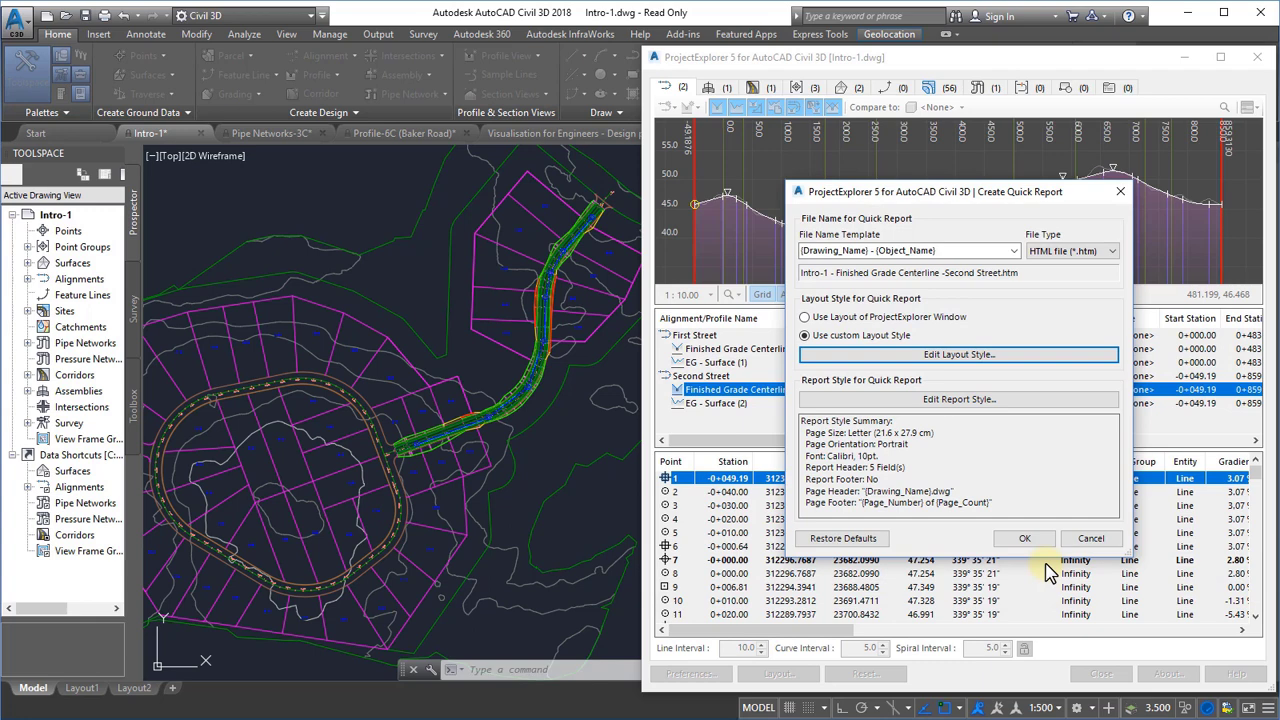
Step: Review the report style's font, table, header and footer options, then load Demo Style 2
left_click(917, 400)
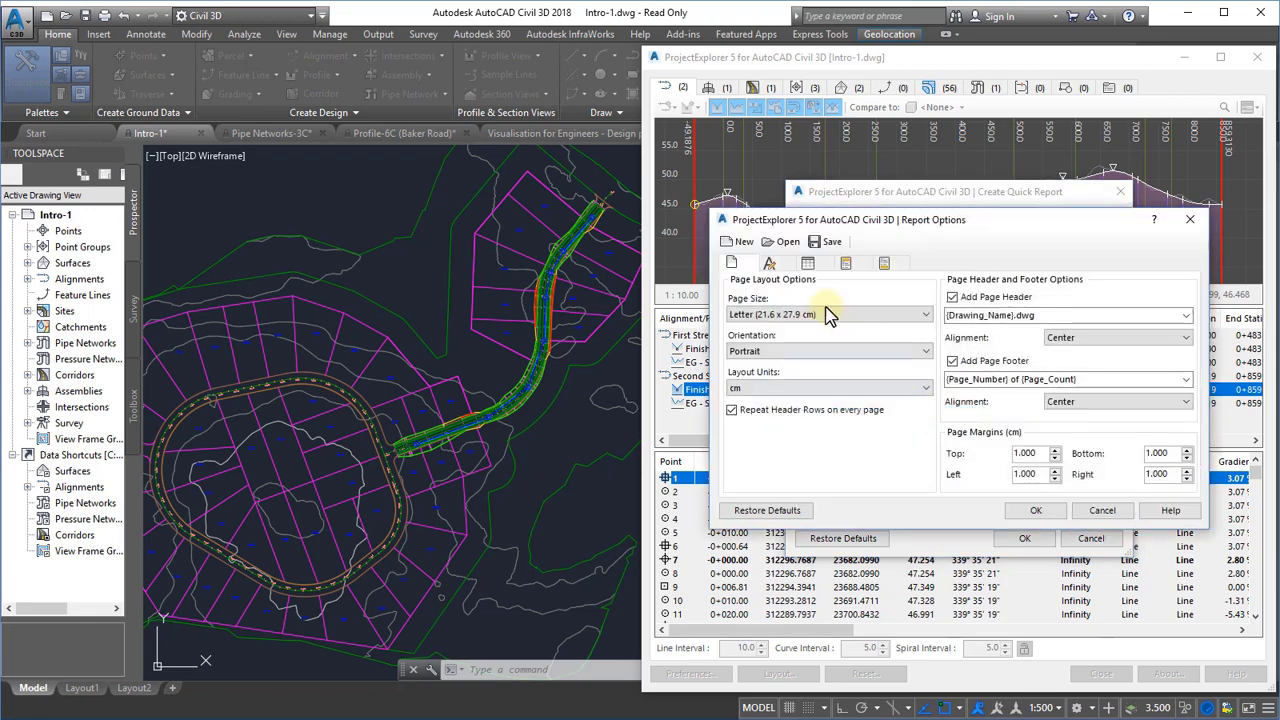
left_click(782, 265)
left_click(808, 265)
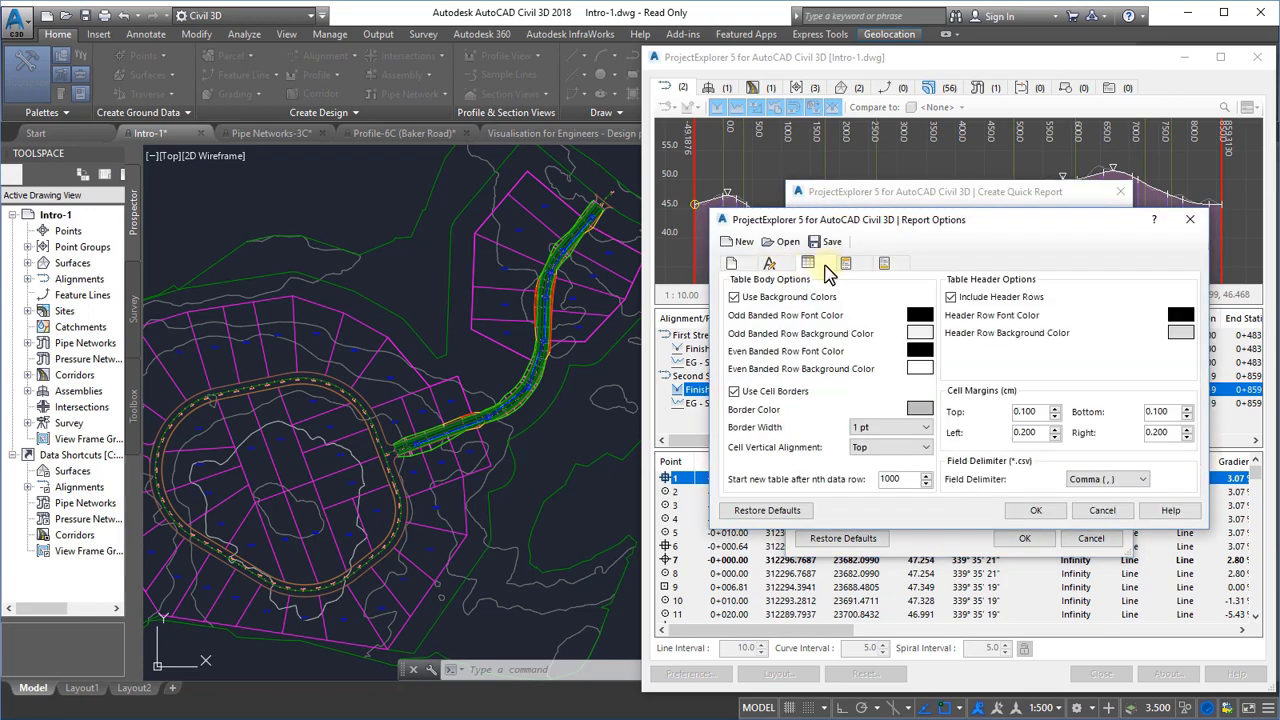
left_click(847, 266)
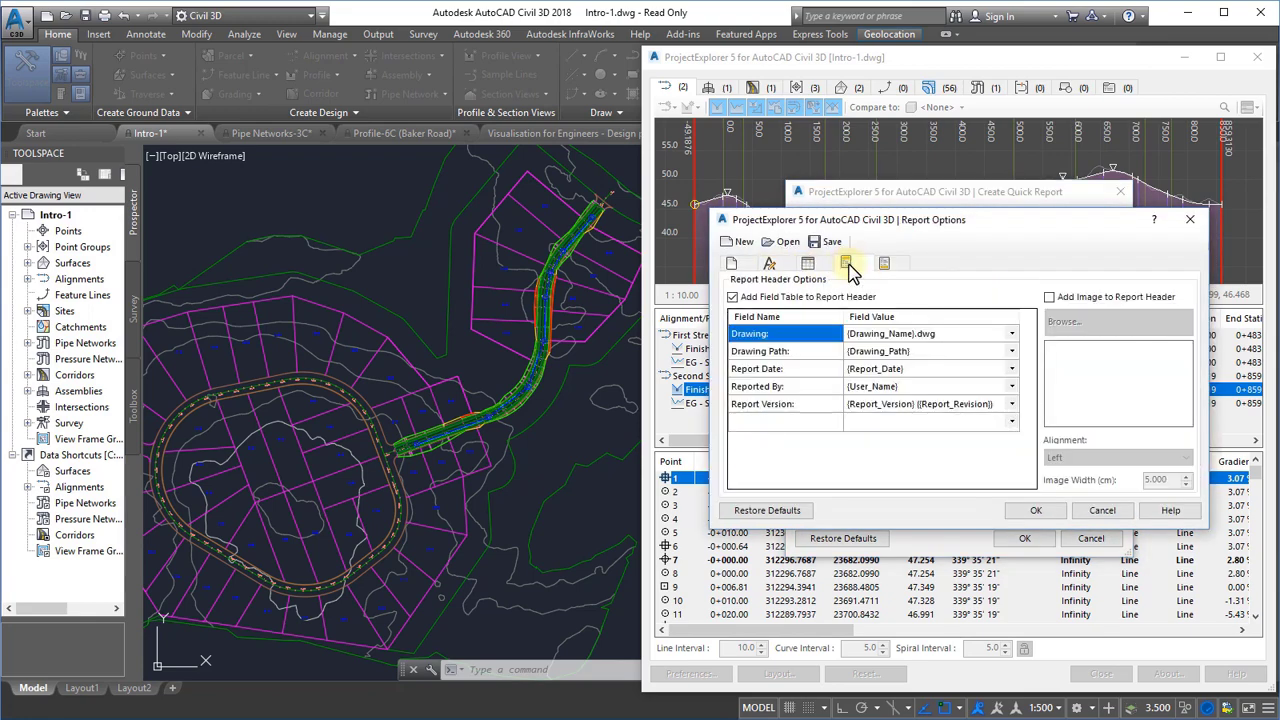
left_click(885, 265)
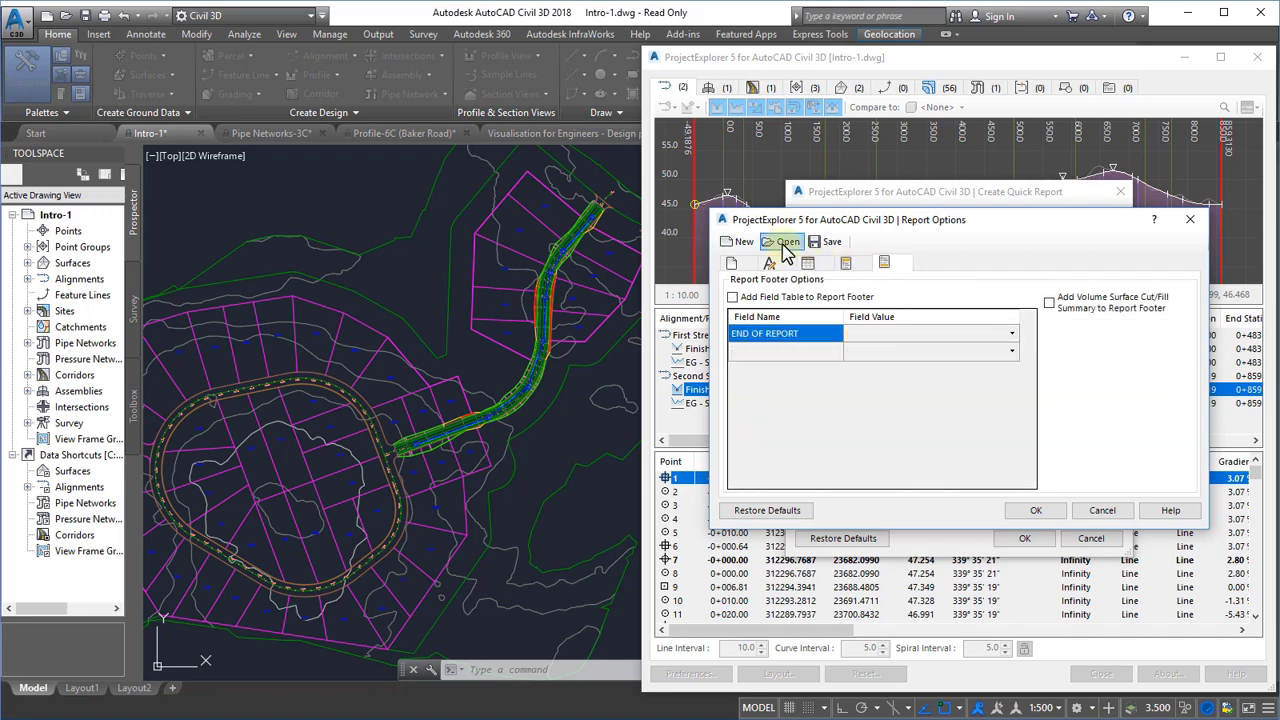
left_click(785, 243)
left_click(726, 396)
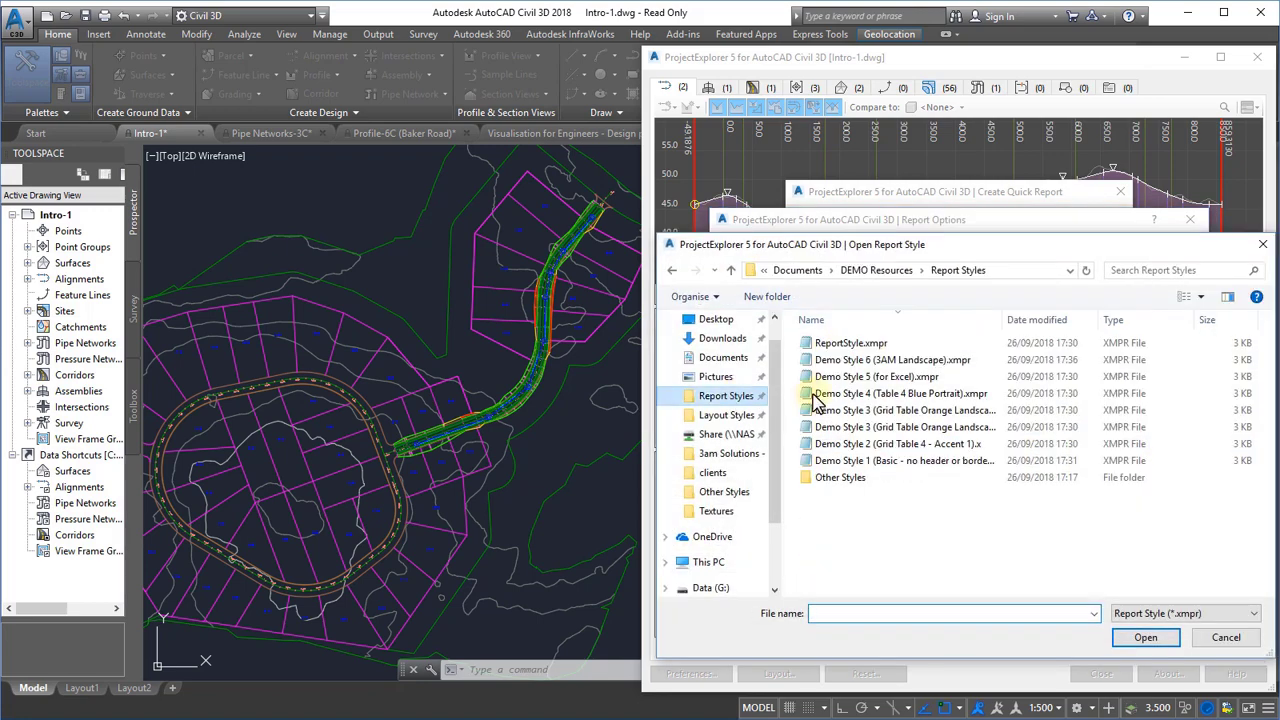
double_click(903, 443)
left_click(1038, 511)
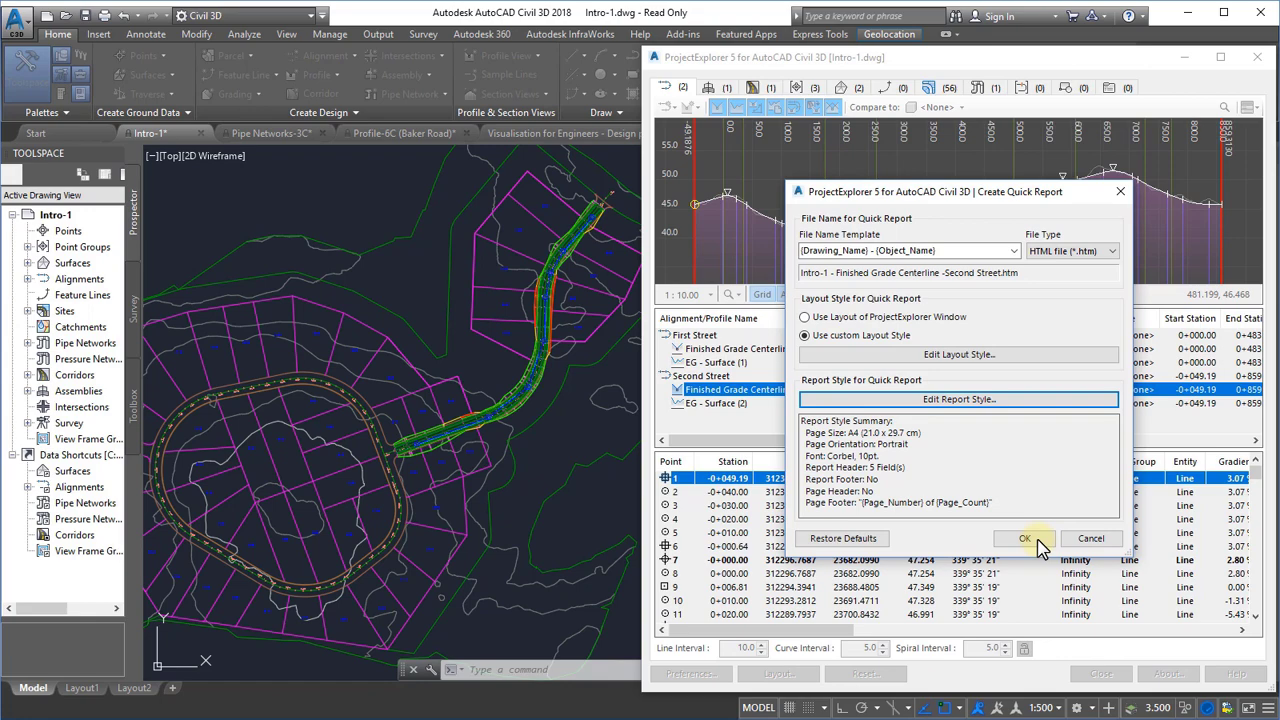
Step: Generate the HTML report, scroll through it in the browser, and close it
left_click(1030, 540)
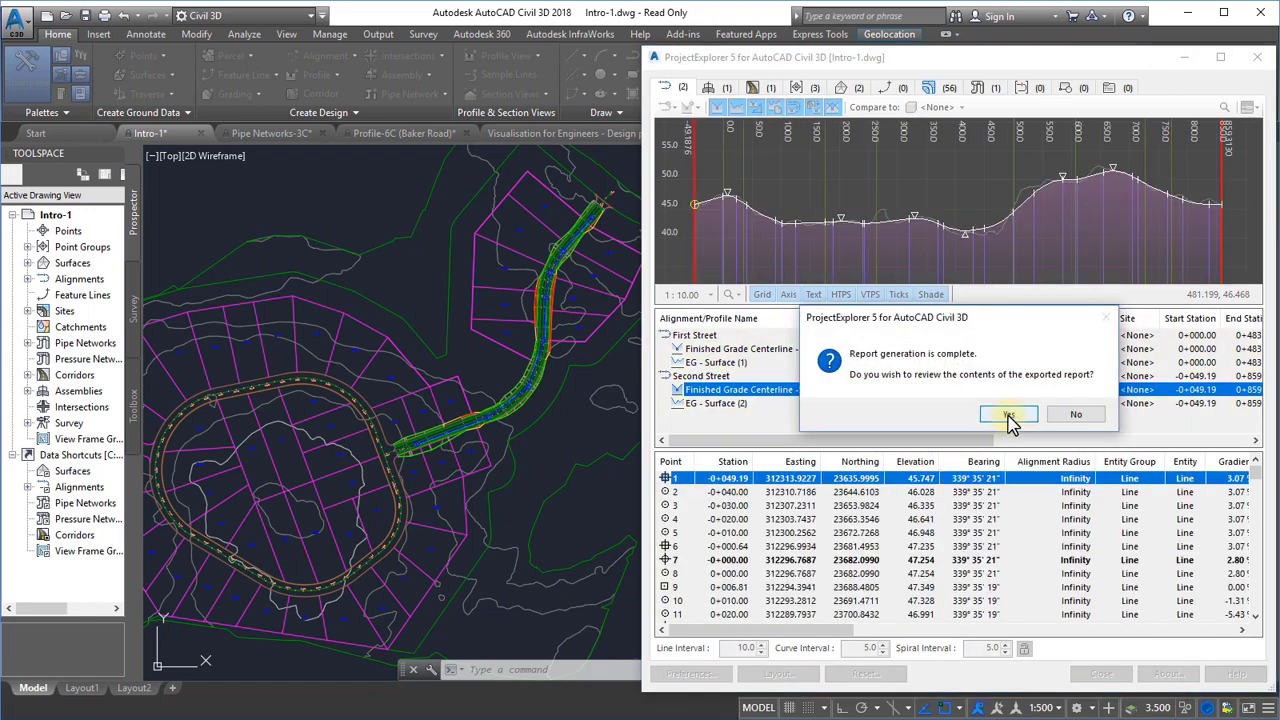
left_click(1009, 416)
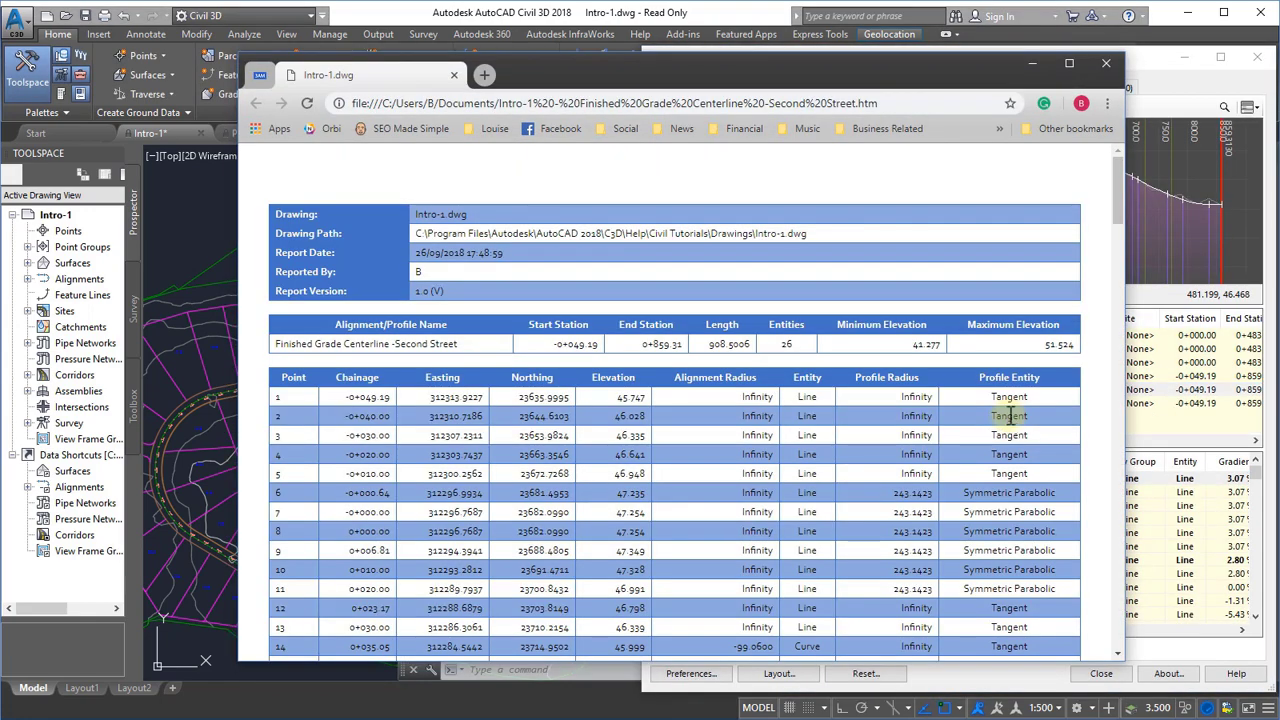
scroll(897, 414, "down", 7)
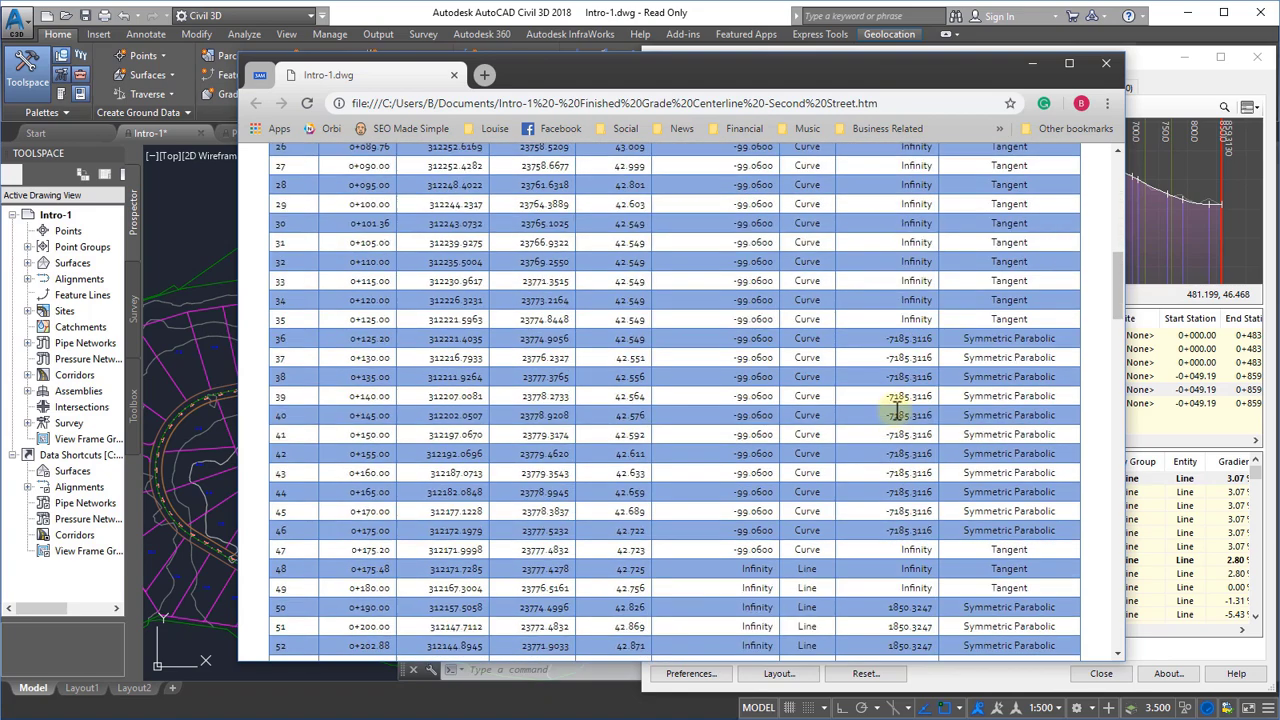
scroll(897, 414, "down", 12)
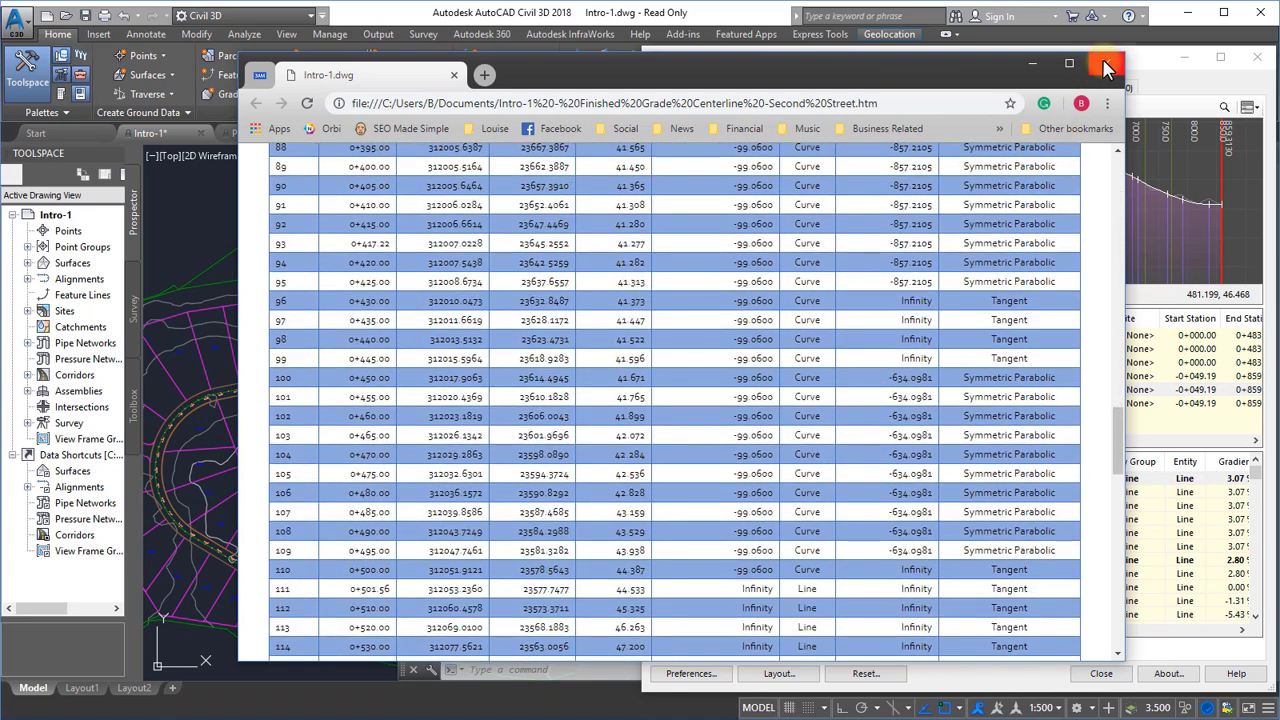
left_click(1105, 68)
Step: Start a quick report to file for the Second Street profile with PDF as file type
right_click(842, 390)
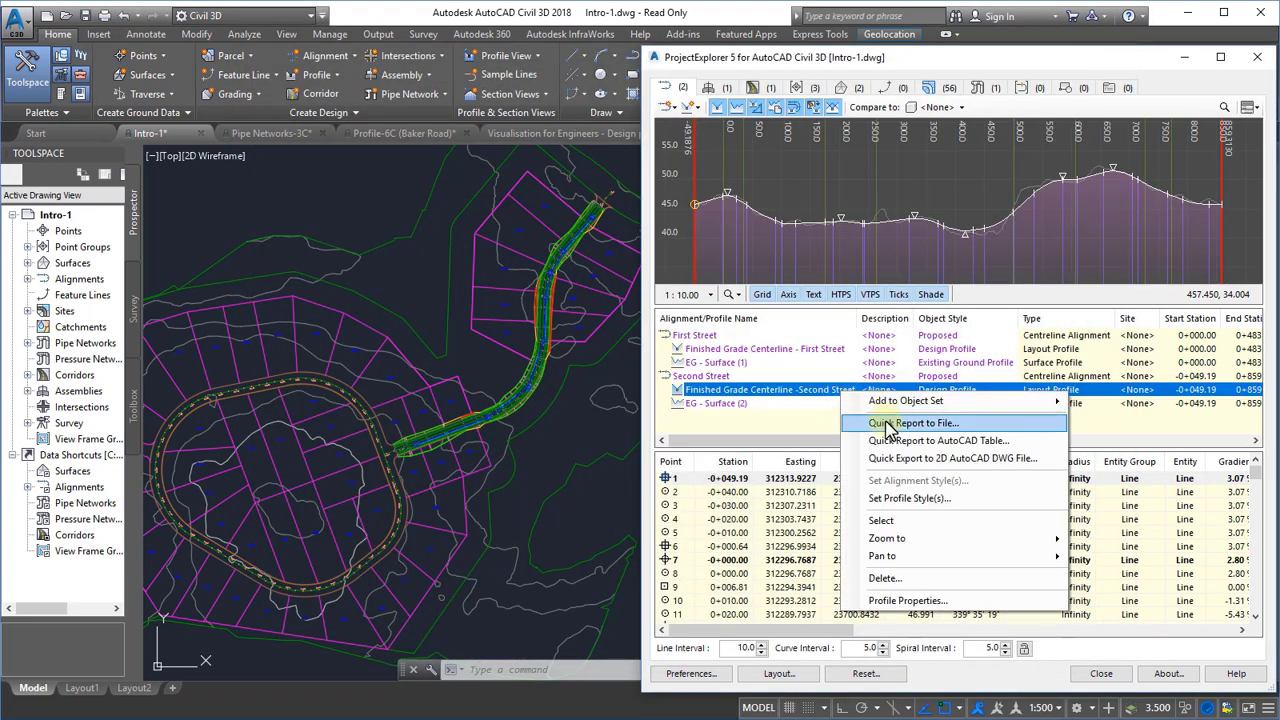
left_click(889, 424)
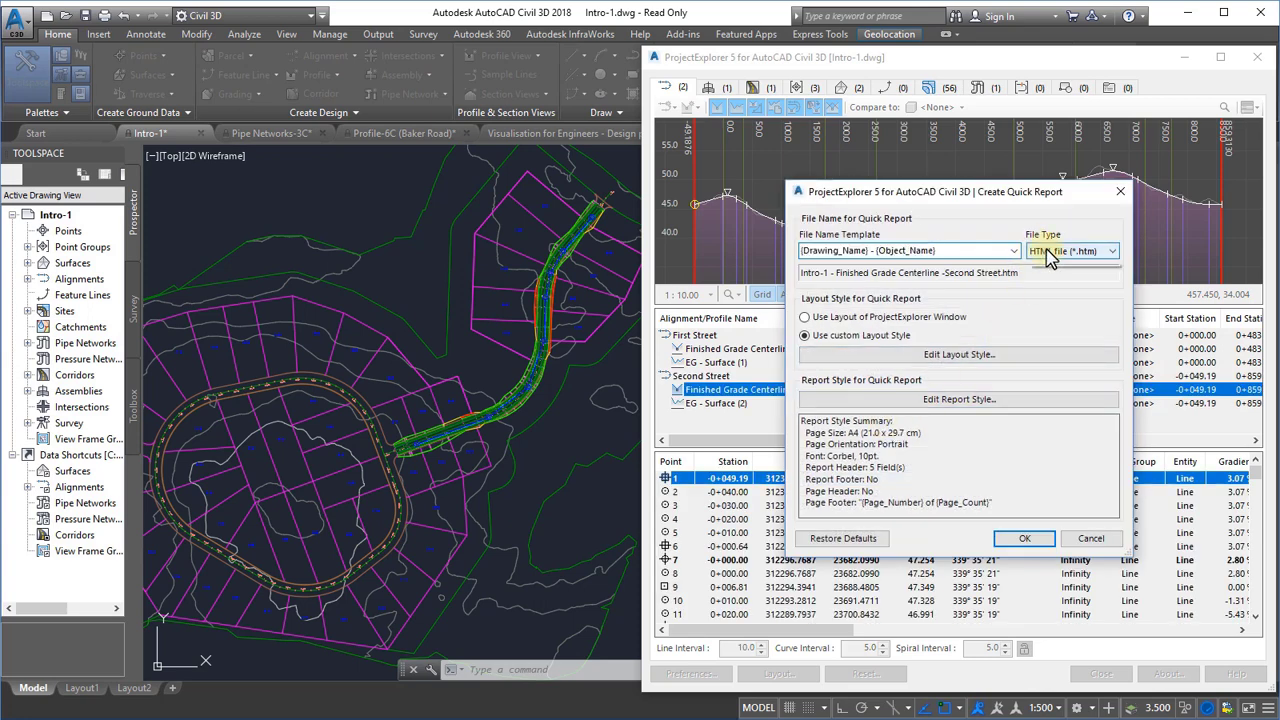
left_click(1048, 256)
left_click(1062, 296)
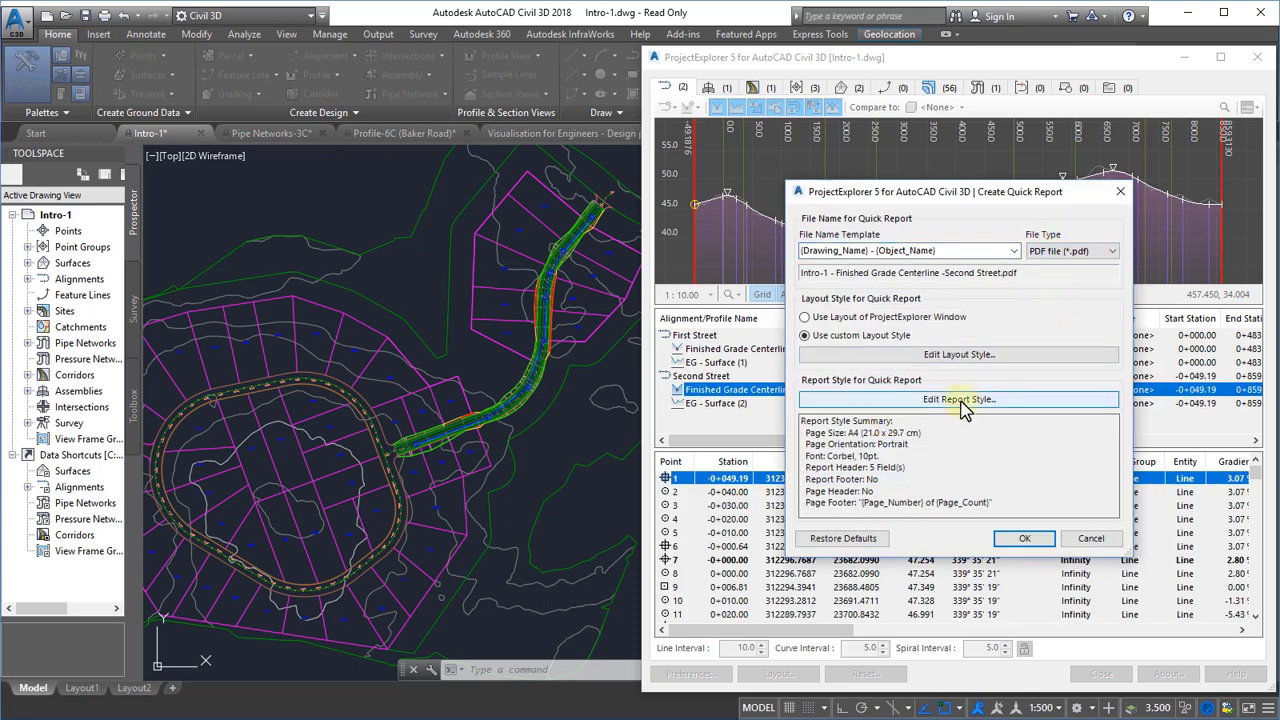
Step: Apply the Demo Style 6 (3AM Landscape) report style, then generate and view the PDF
left_click(960, 402)
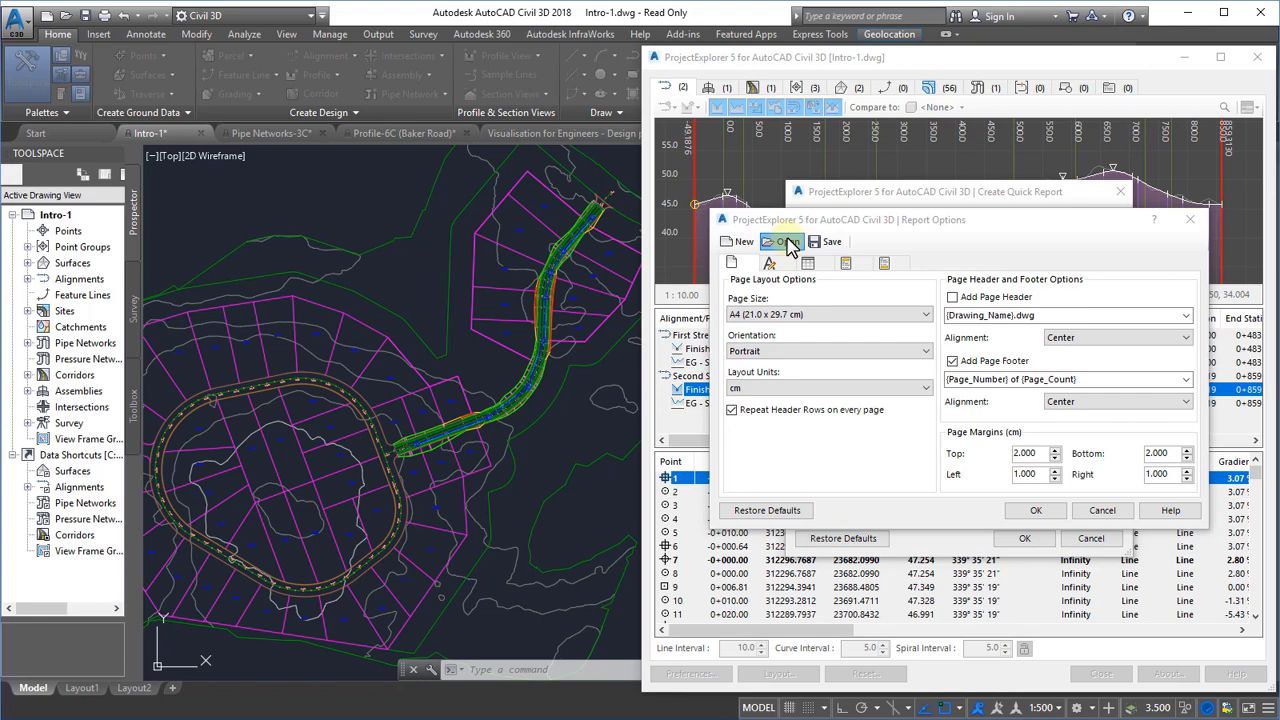
left_click(787, 244)
left_click(726, 395)
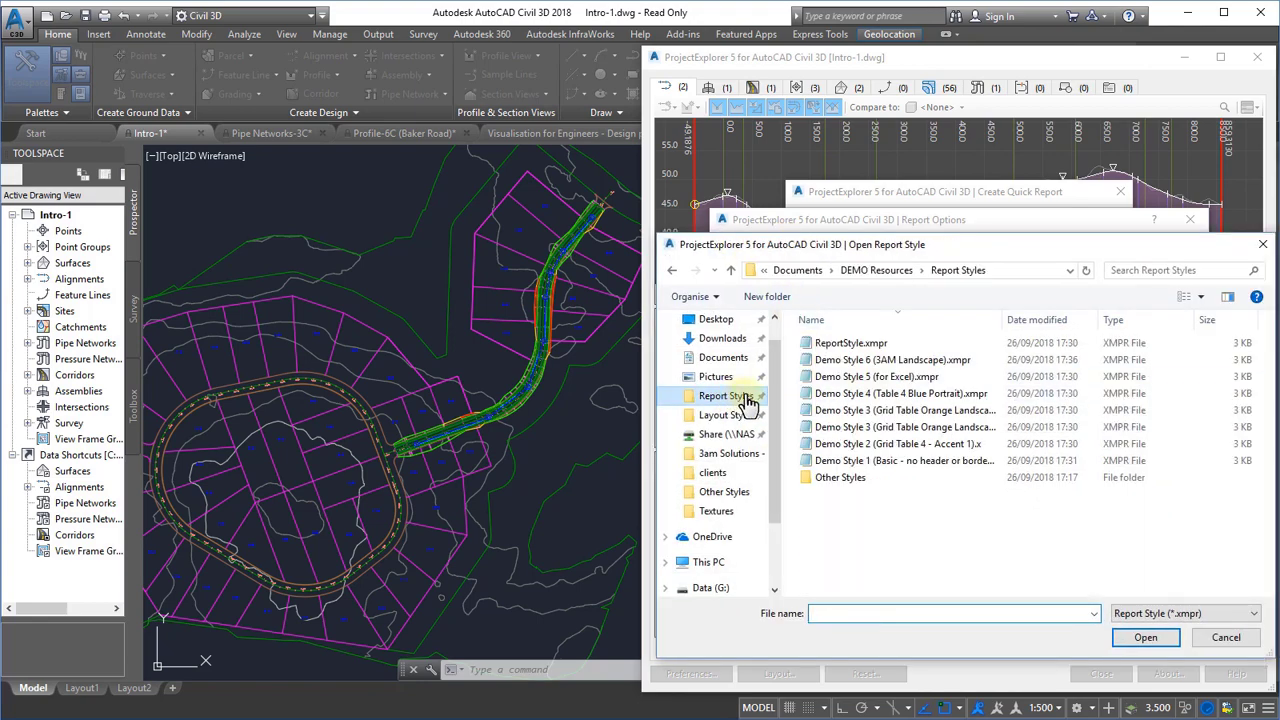
double_click(866, 362)
left_click(1018, 511)
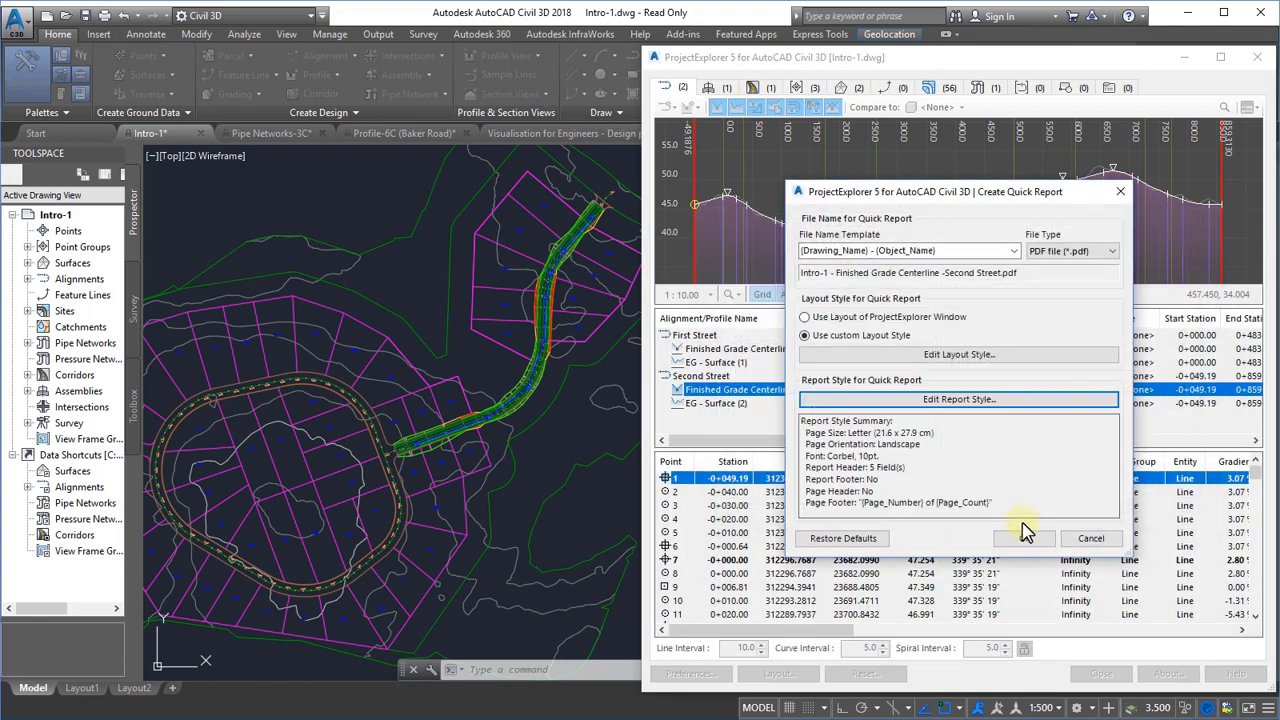
left_click(1022, 537)
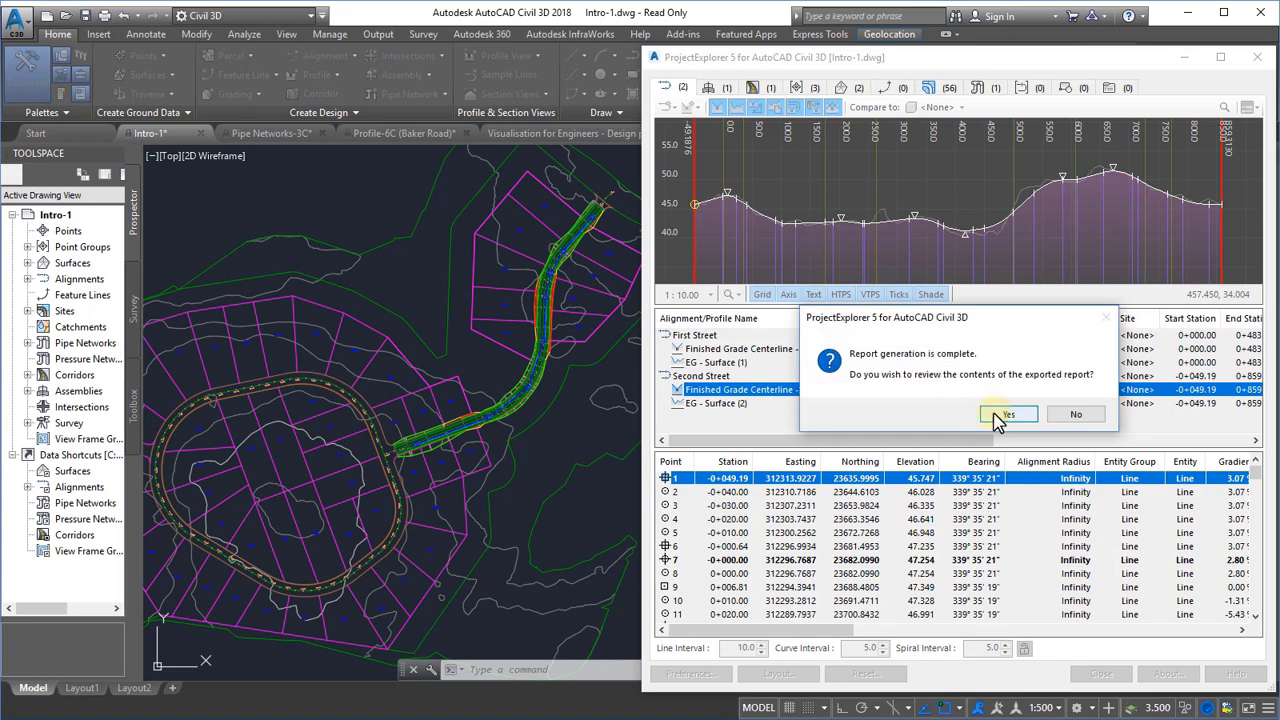
left_click(1003, 415)
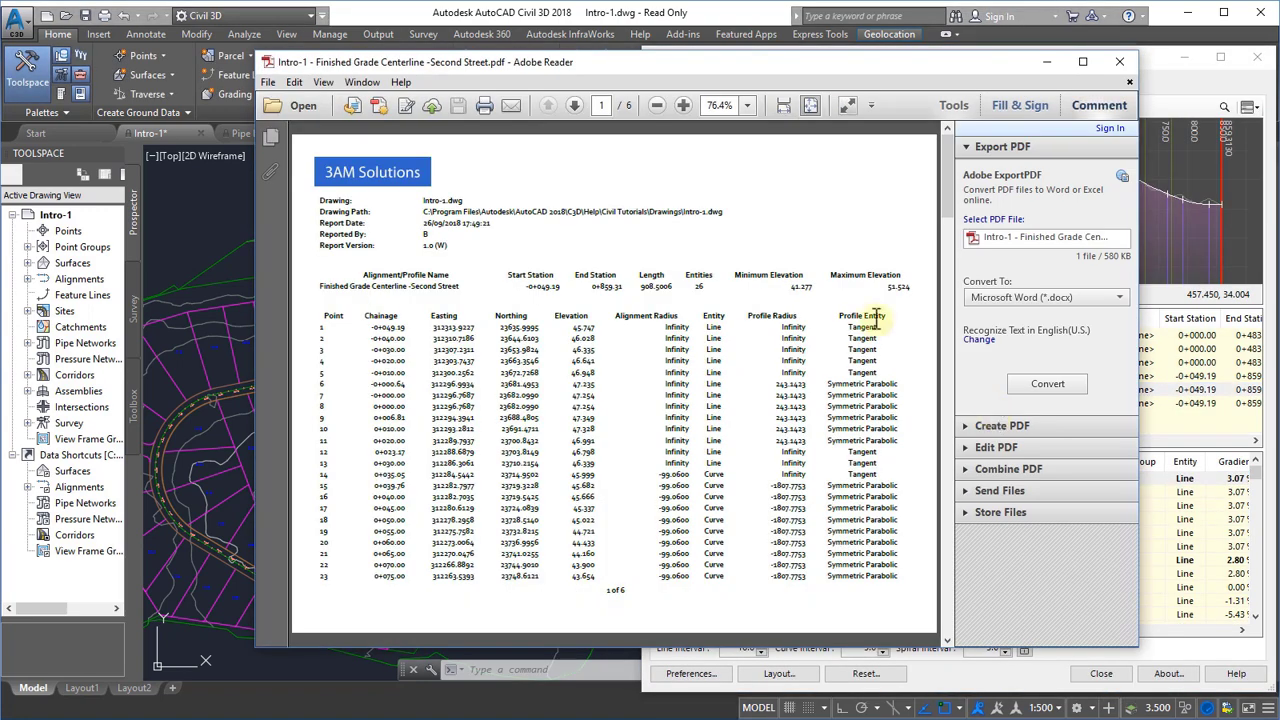
Step: Scroll through the six-page Second Street profile report PDF
scroll(755, 420, "down", 20)
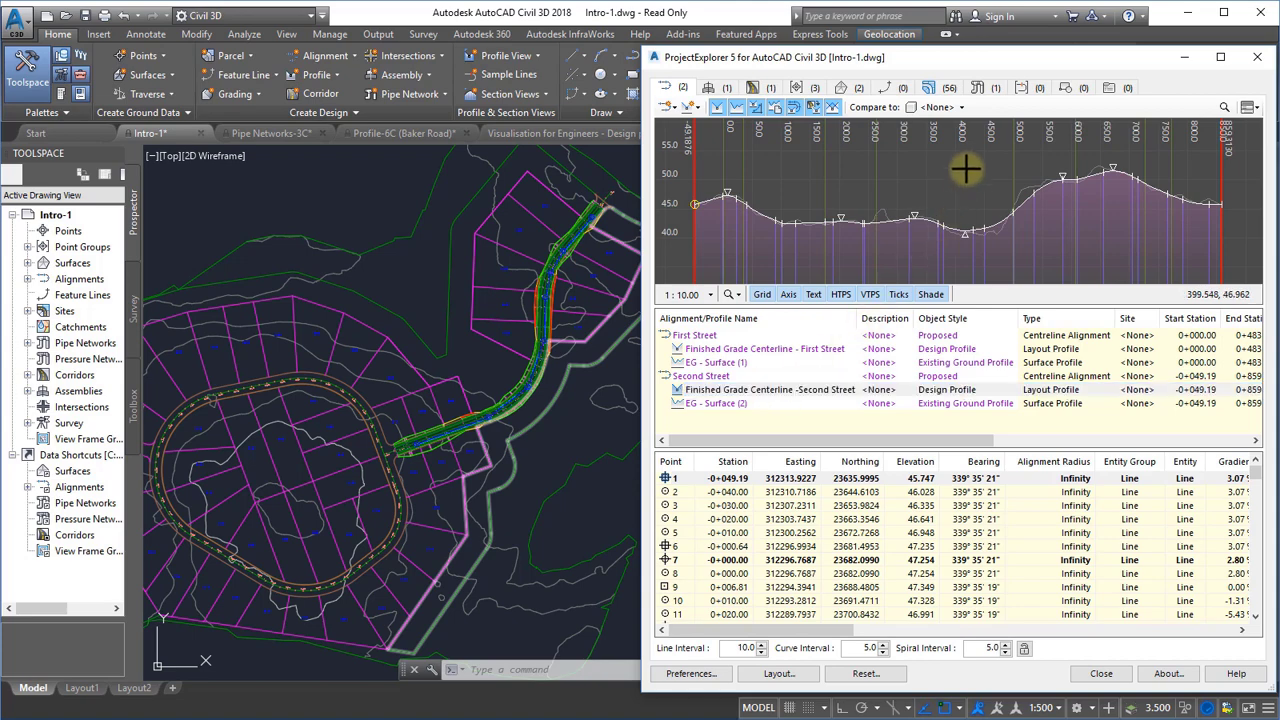
Step: Show the Storm Sewer Network at 1:5 profile scale with its Pipe Run (15) station table
left_click(996, 90)
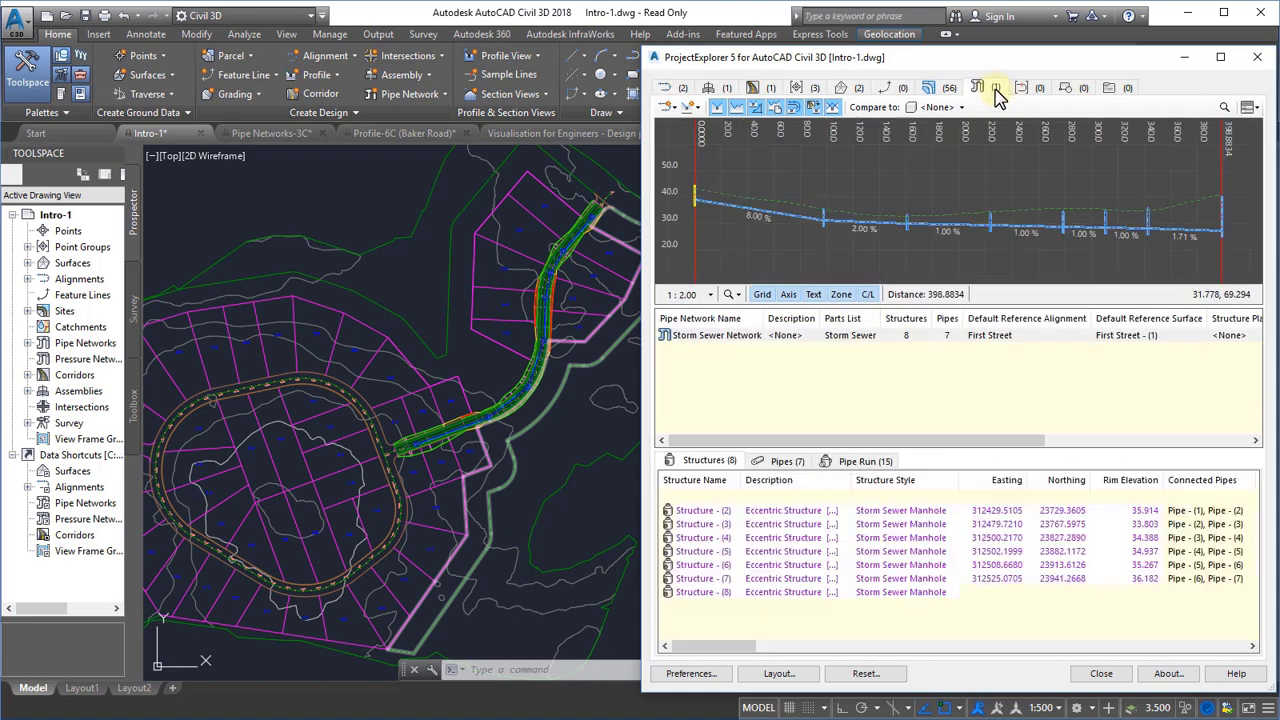
left_click(690, 294)
left_click(698, 242)
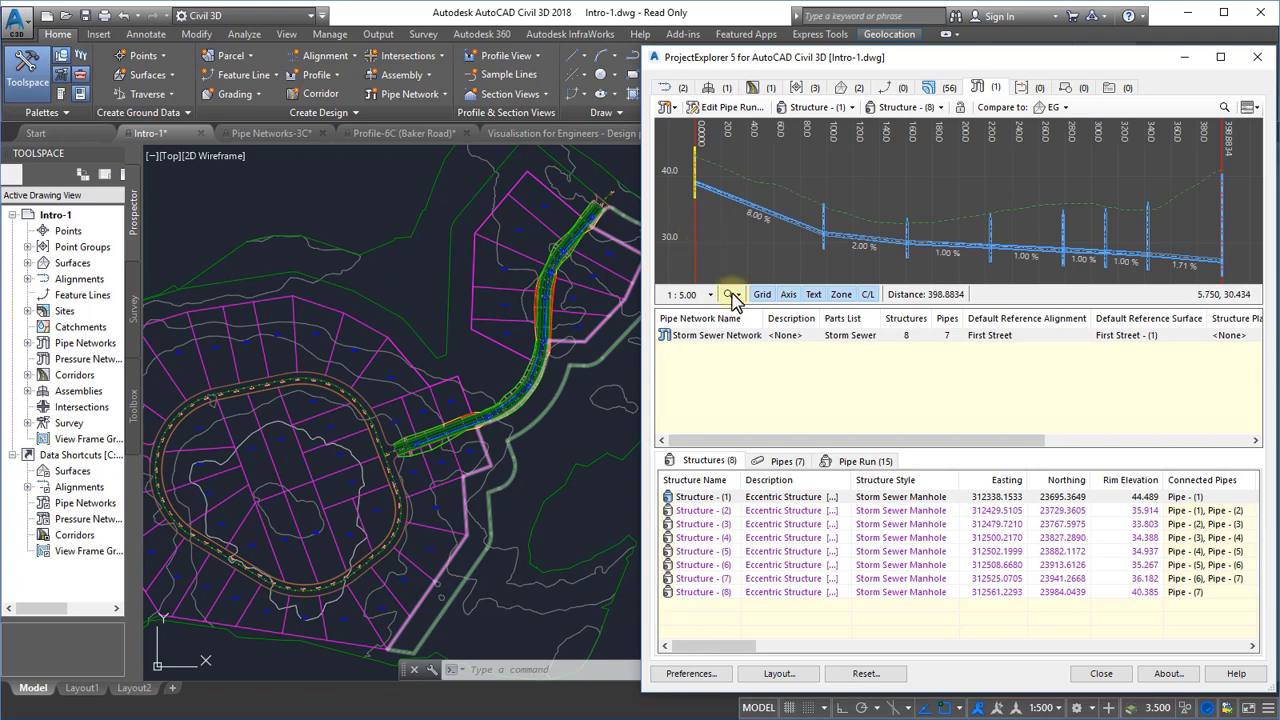
left_click(866, 461)
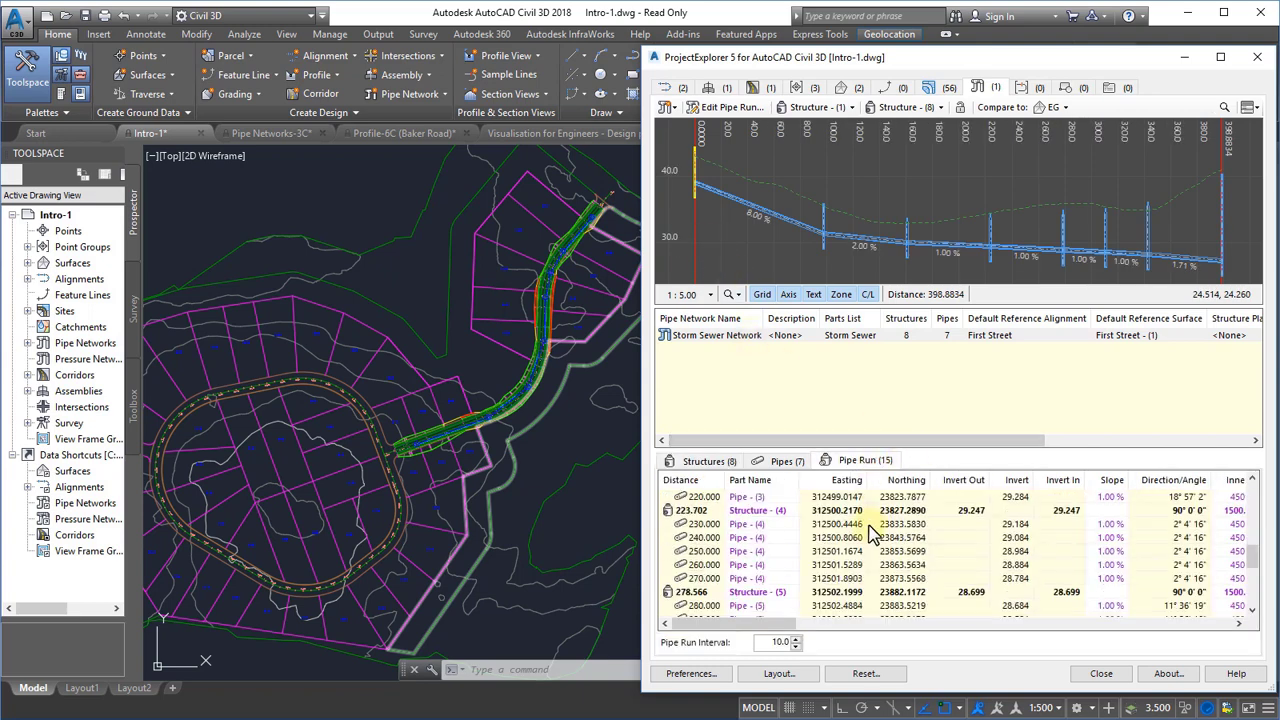
Step: Create a Storm Sewer Network pipe run AutoCAD table using the ProjectExplorer Calibri table style
right_click(757, 340)
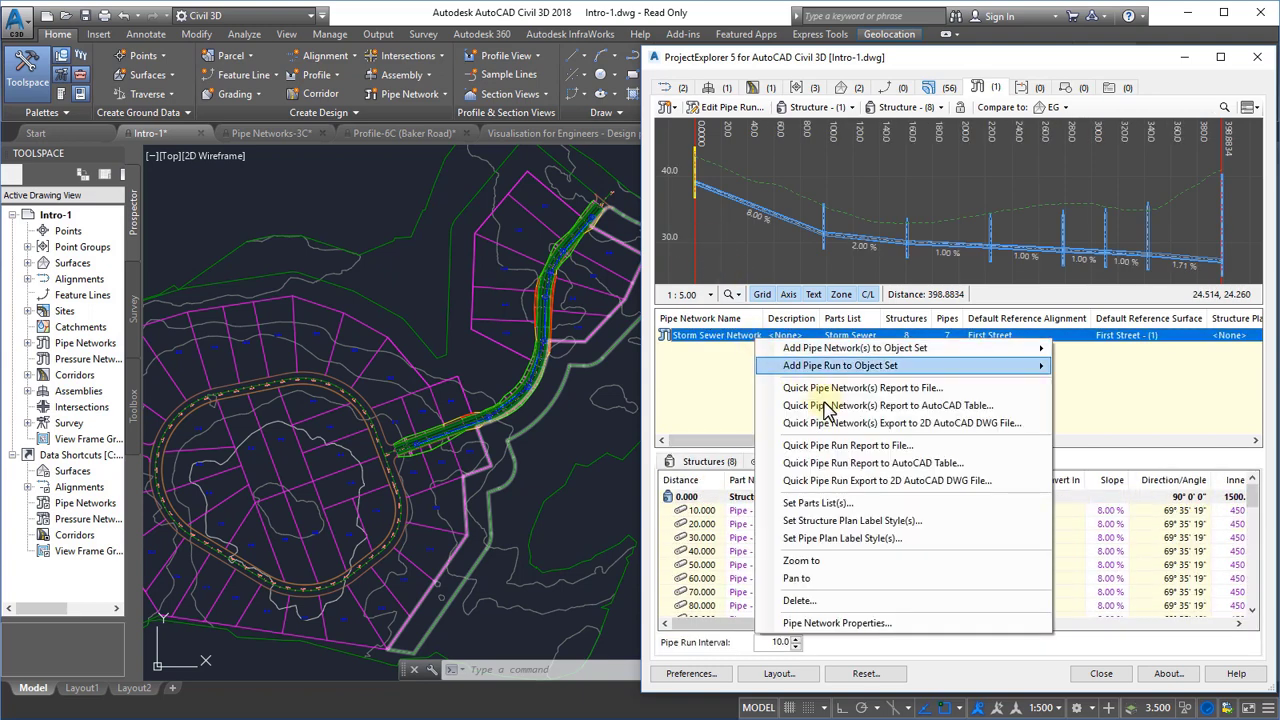
left_click(848, 463)
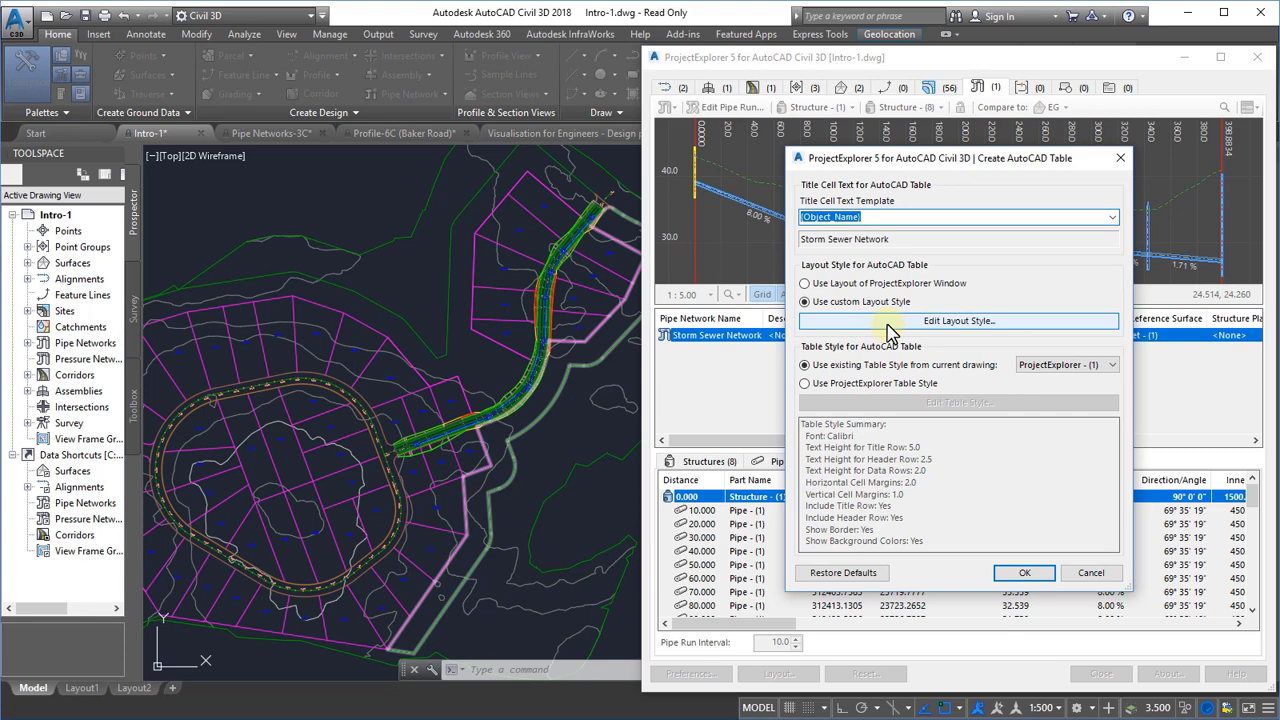
left_click(880, 384)
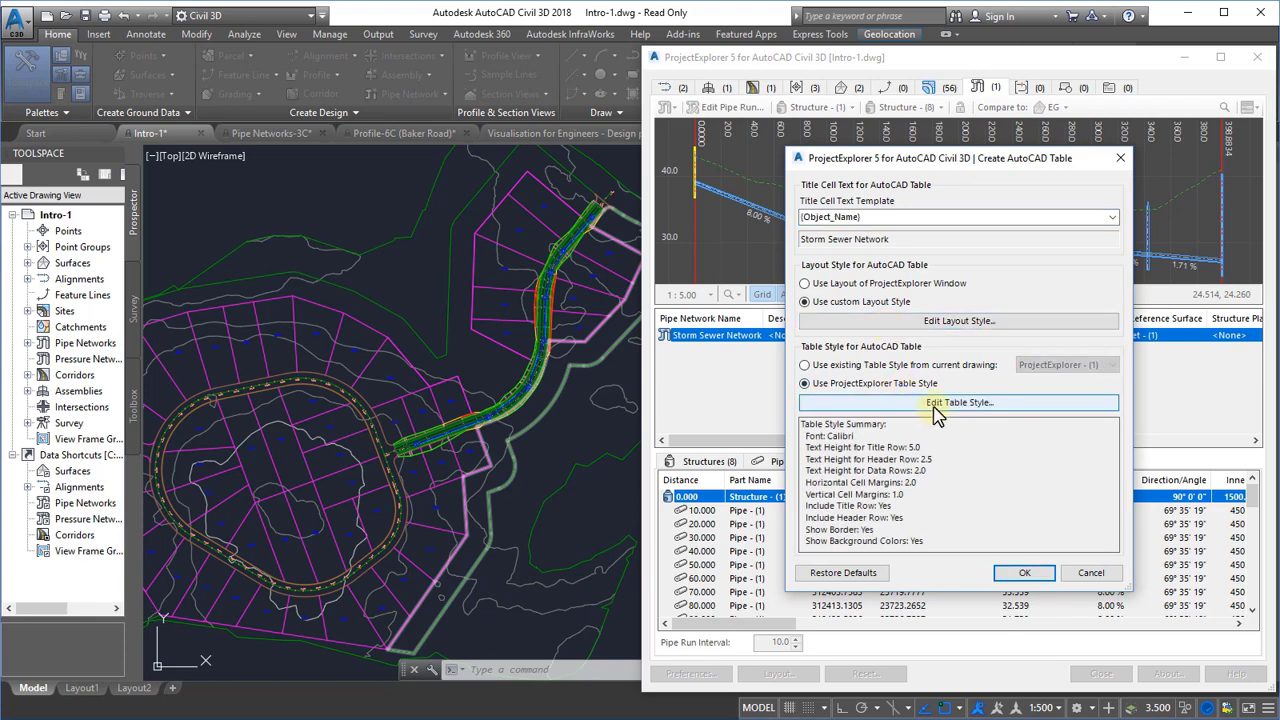
left_click(935, 403)
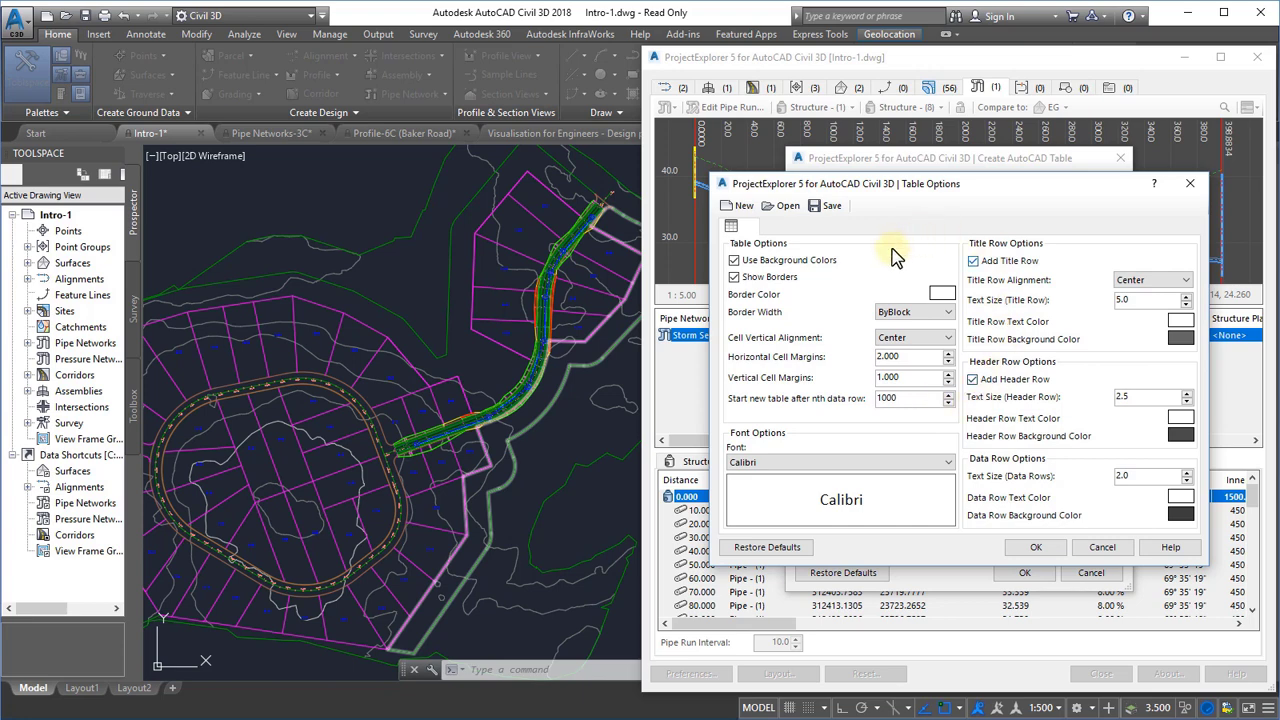
left_click(1023, 543)
left_click(1036, 576)
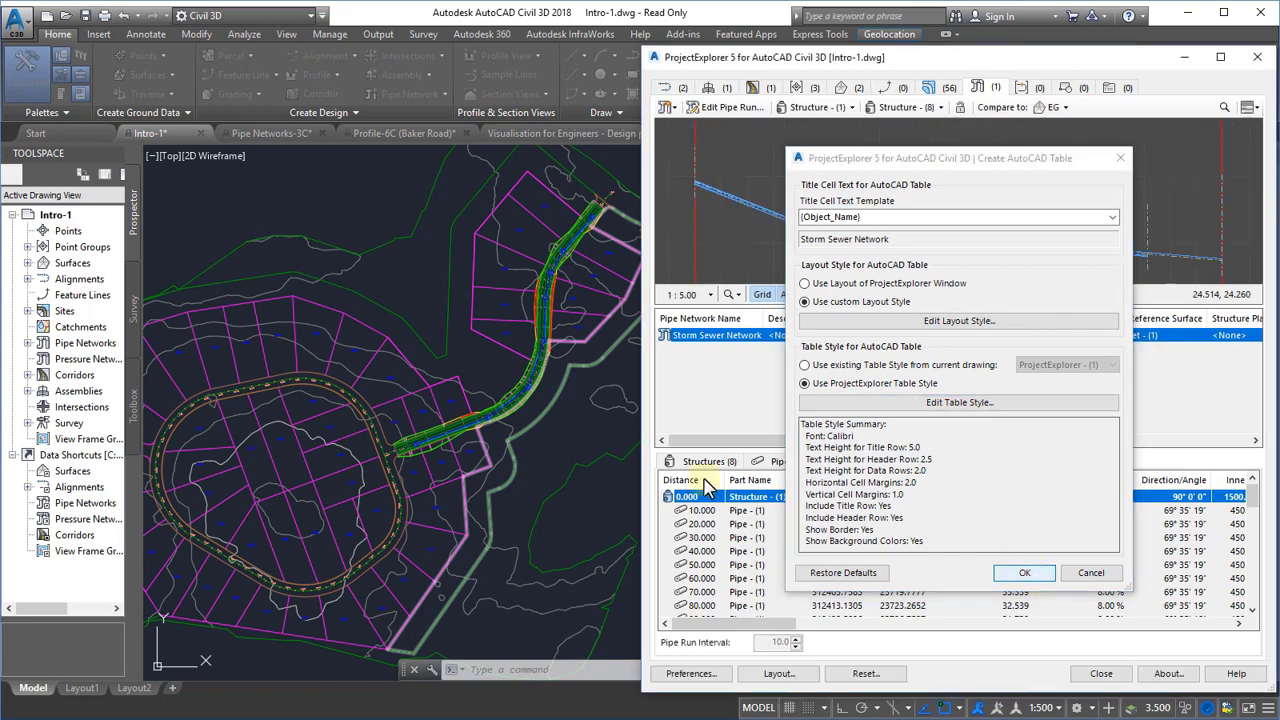
scroll(415, 345, "down", 2)
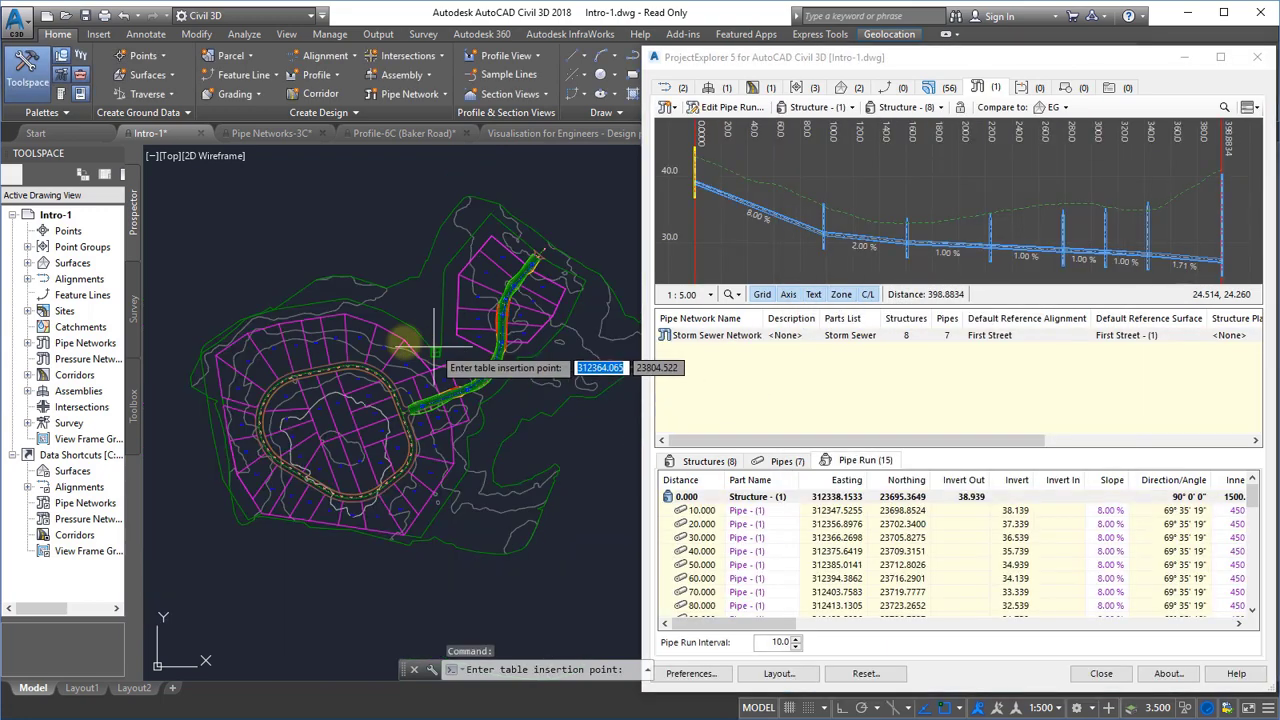
Step: Place the pipe run table at a picked drawing point, then Zoom Previous (Z, P)
left_click(252, 587)
type("z")
key("Return")
type("p")
key("Return")
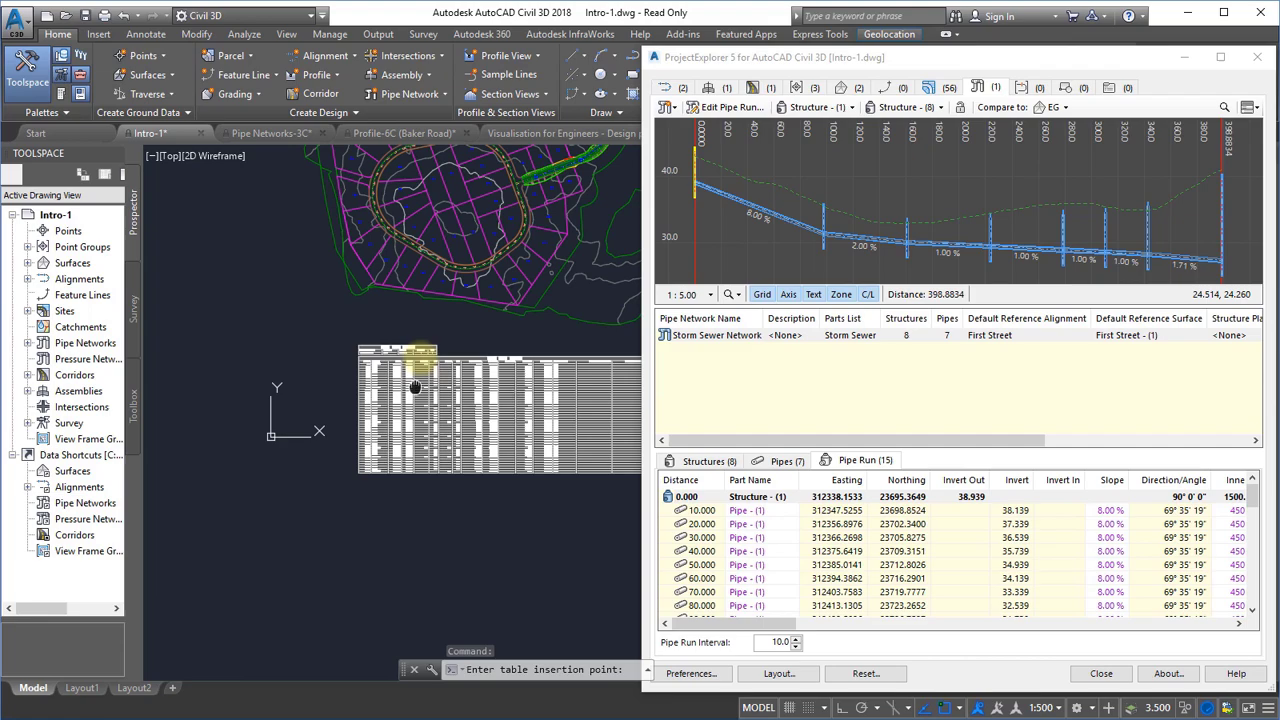
scroll(455, 415, "up", 5)
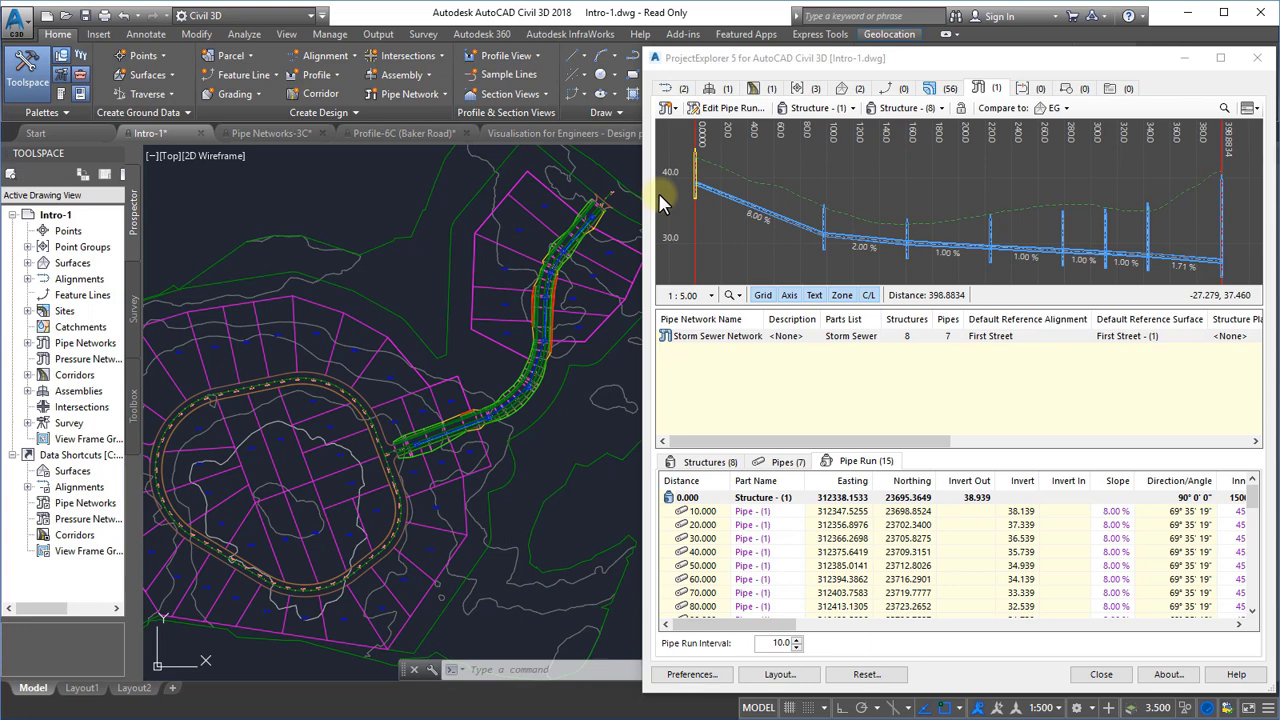
Step: Return to Alignments, select the Second Street finished grade profile, and dismiss its Add to Object Set menu
left_click(672, 89)
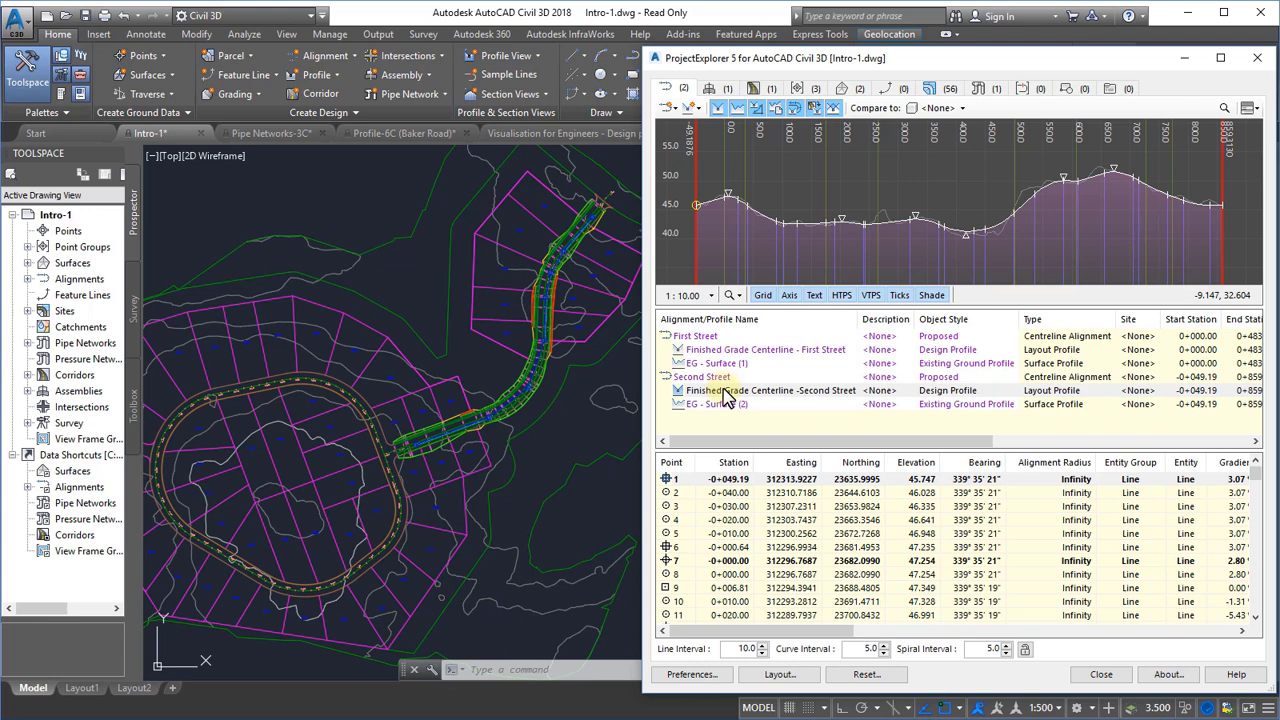
left_click(795, 399)
right_click(798, 401)
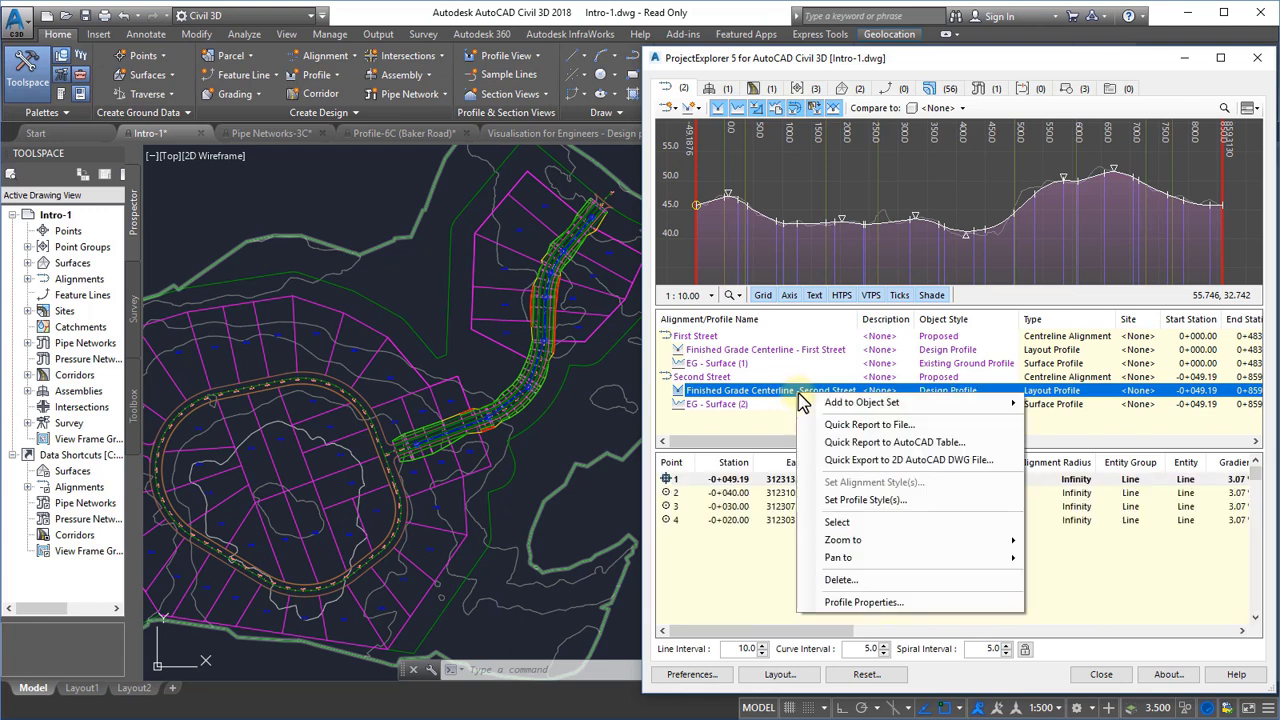
mouse_move(1000, 402)
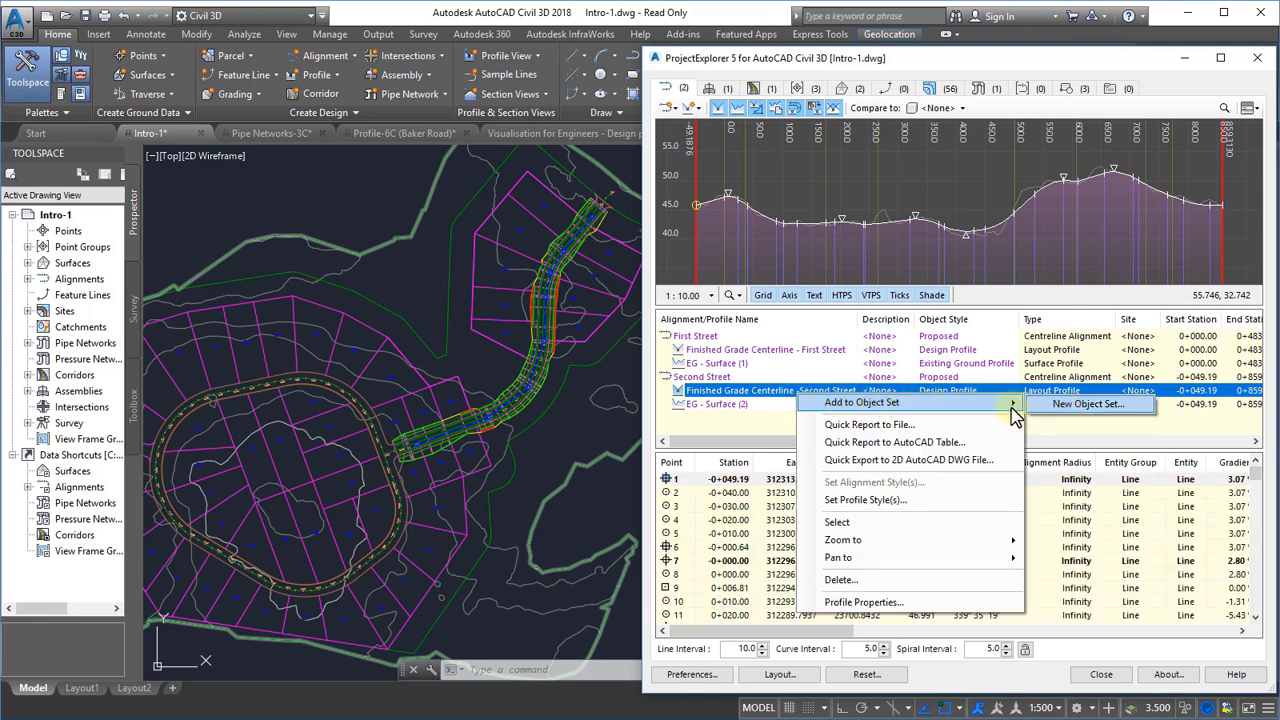
left_click(756, 396)
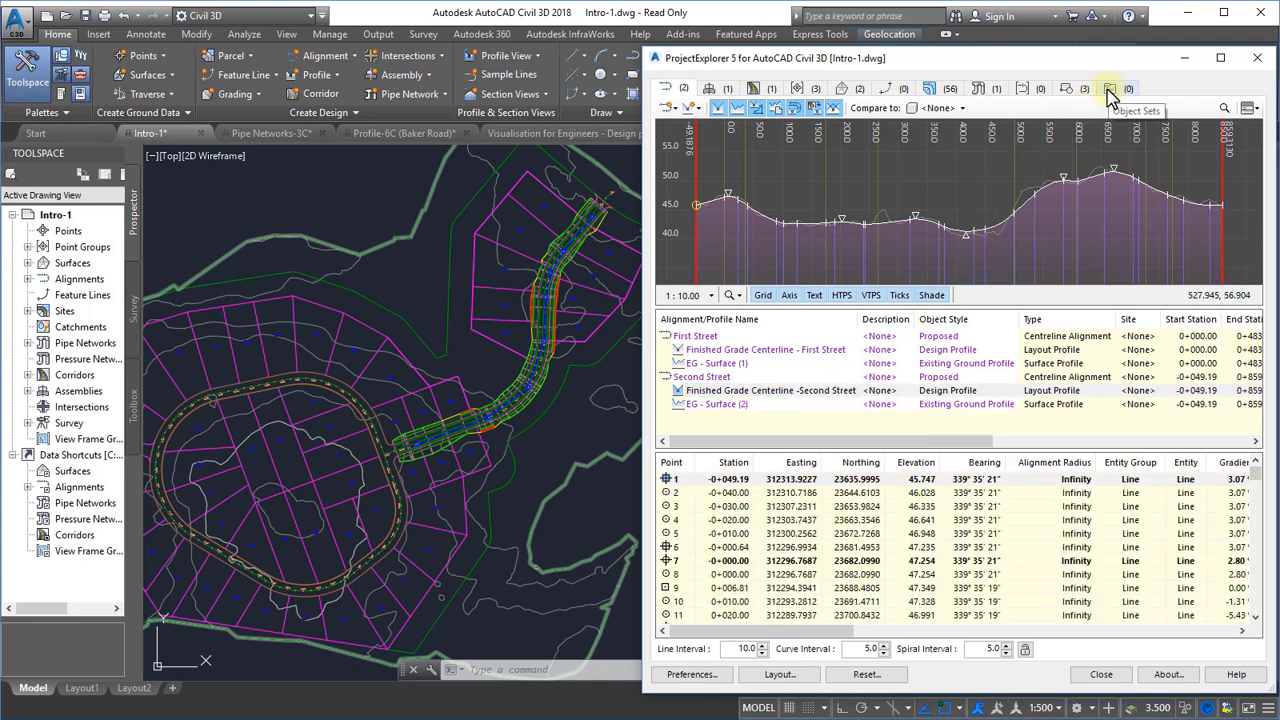
Step: Start a new object set whose action is Report to PDF File
left_click(1110, 92)
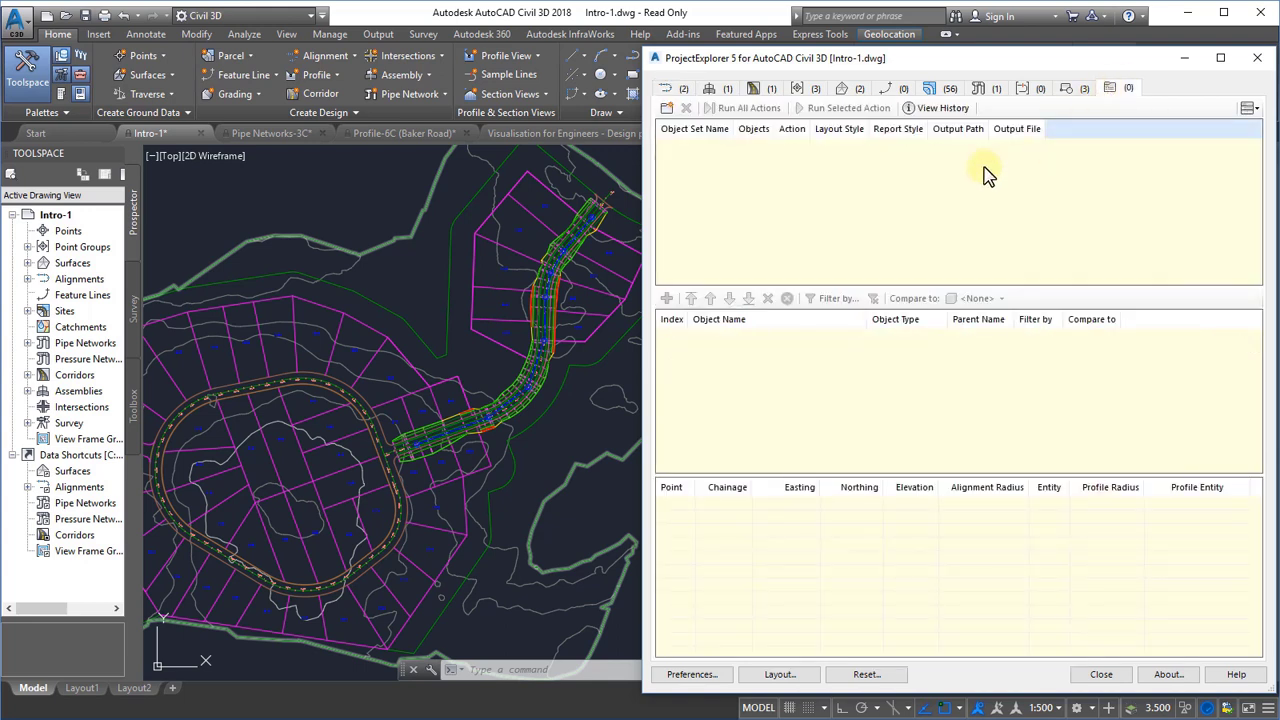
left_click(664, 110)
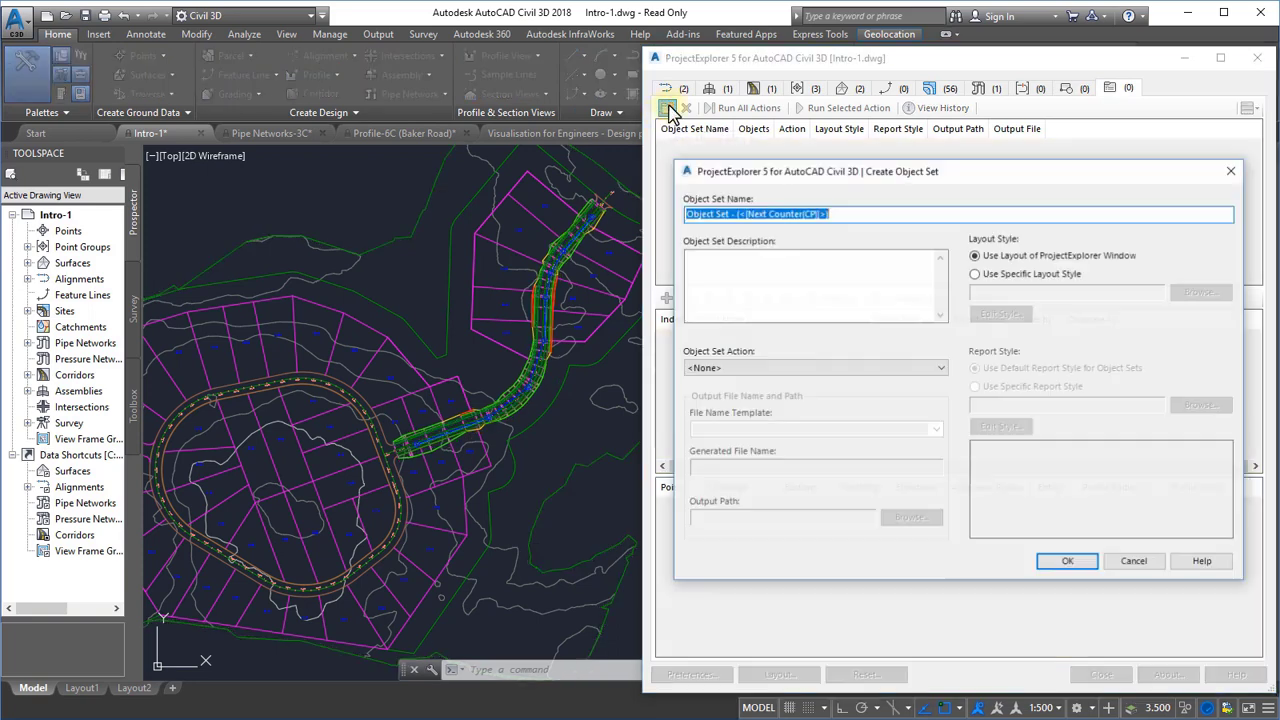
left_click(713, 369)
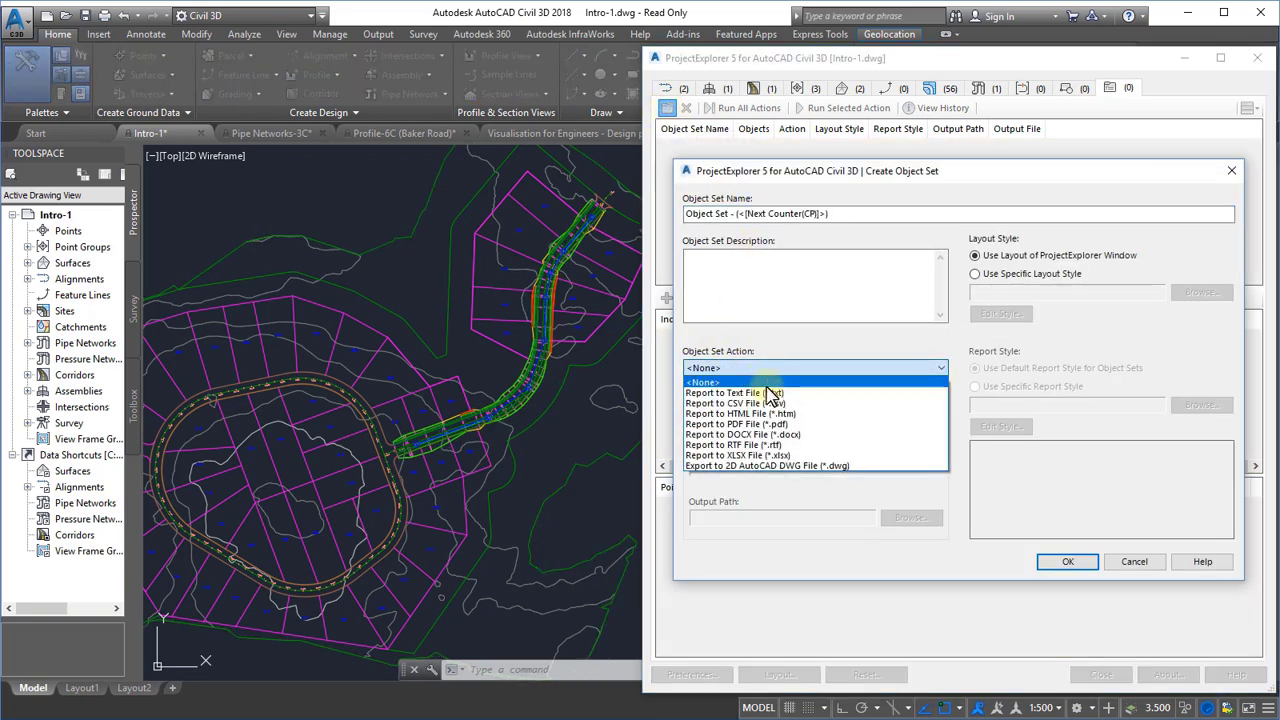
left_click(759, 424)
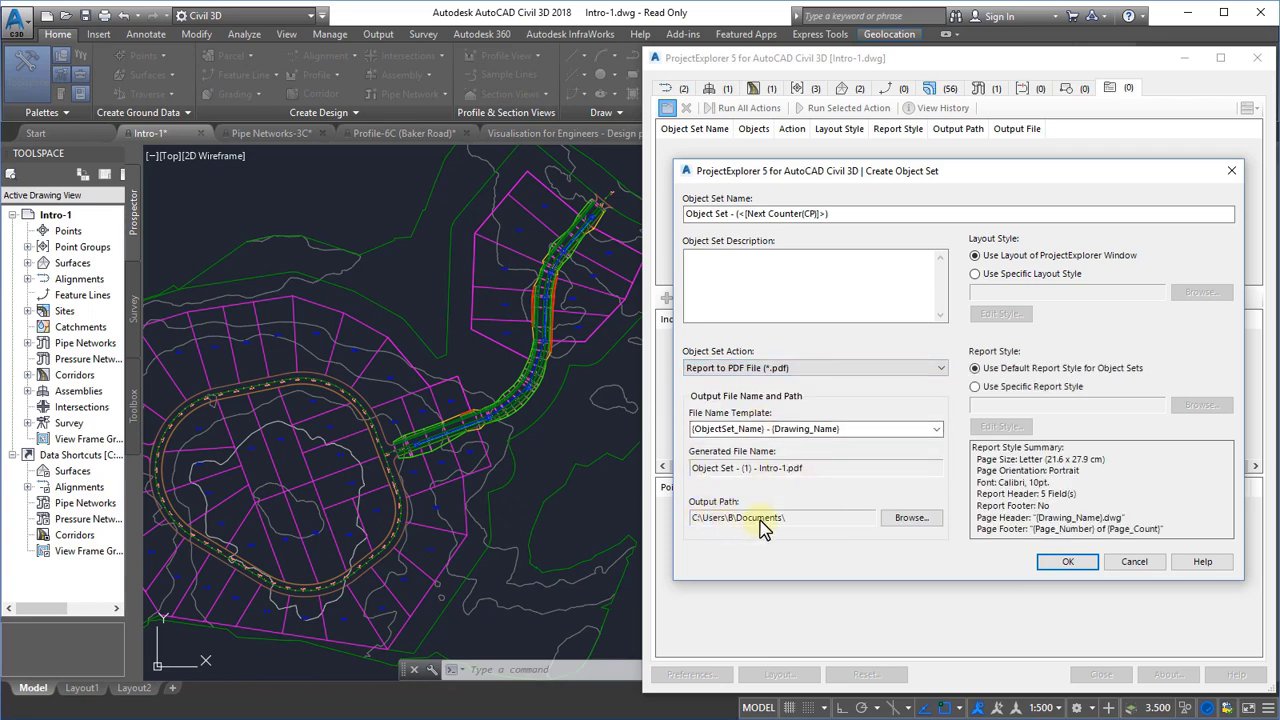
Step: Assign the DEMO.xmpt layout and Demo Style 6 (3AM Landscape) report style, and create the set
left_click(976, 275)
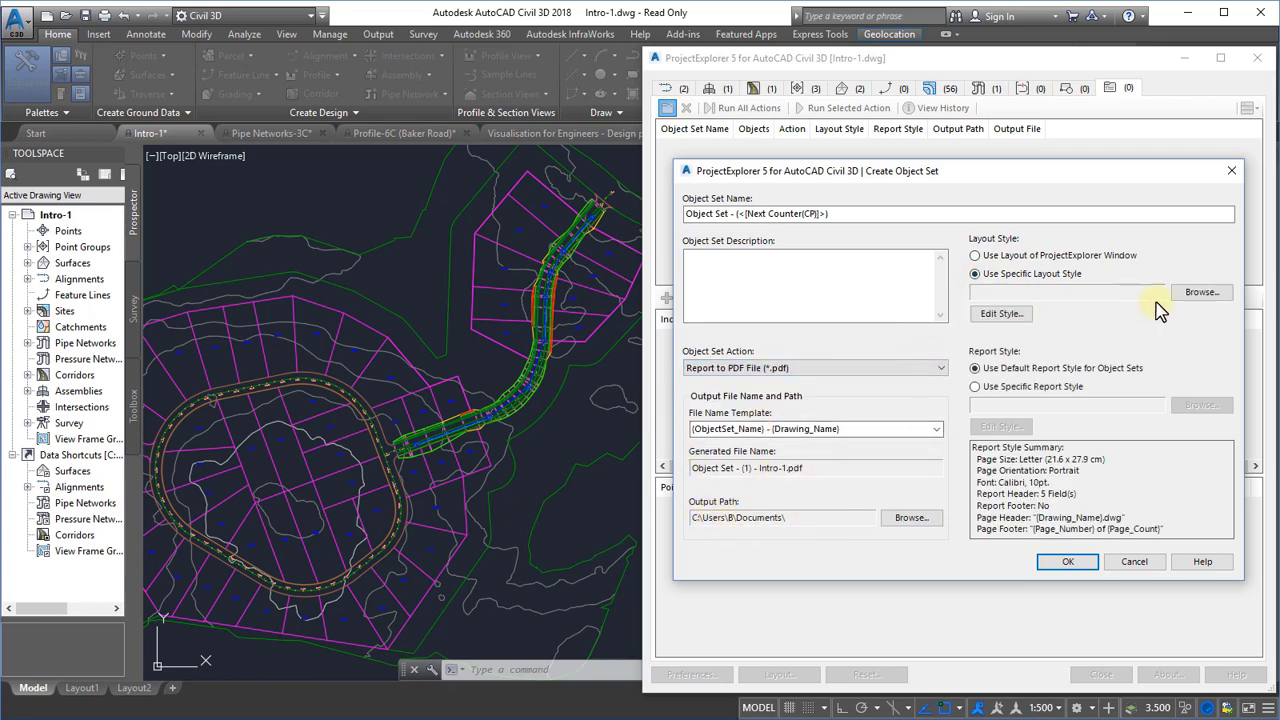
left_click(1200, 292)
double_click(836, 464)
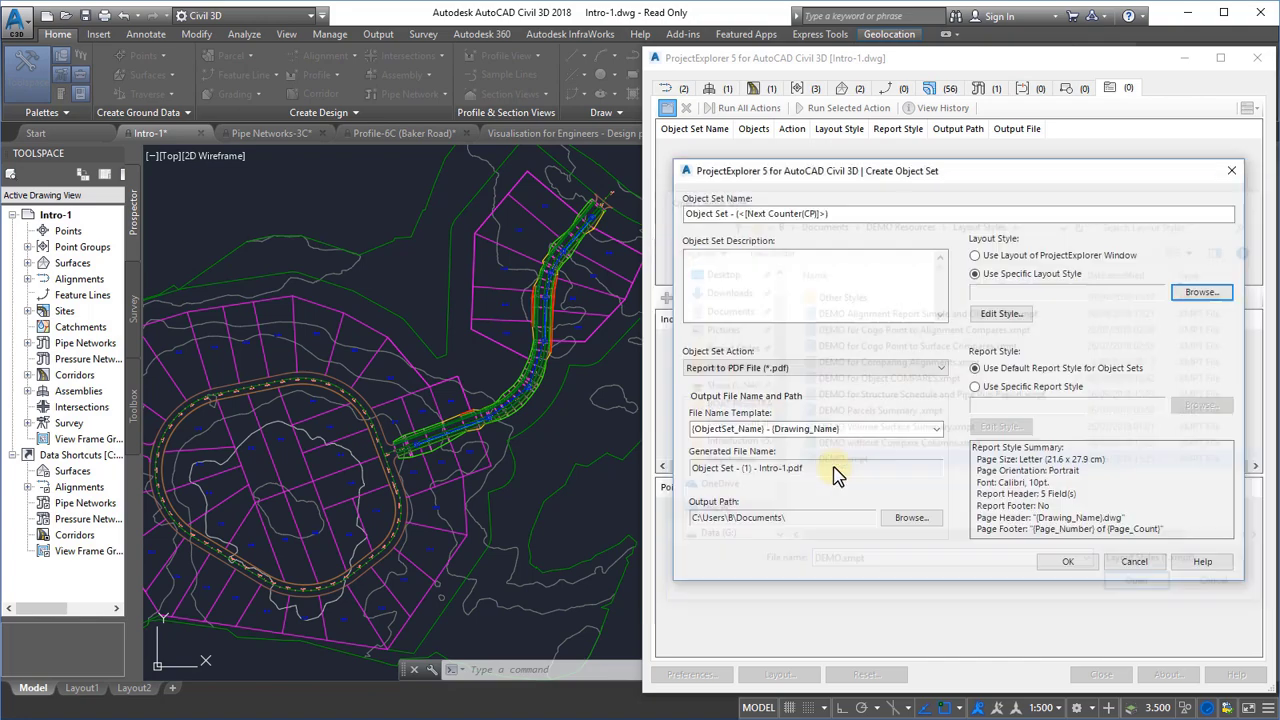
left_click(975, 386)
left_click(1198, 405)
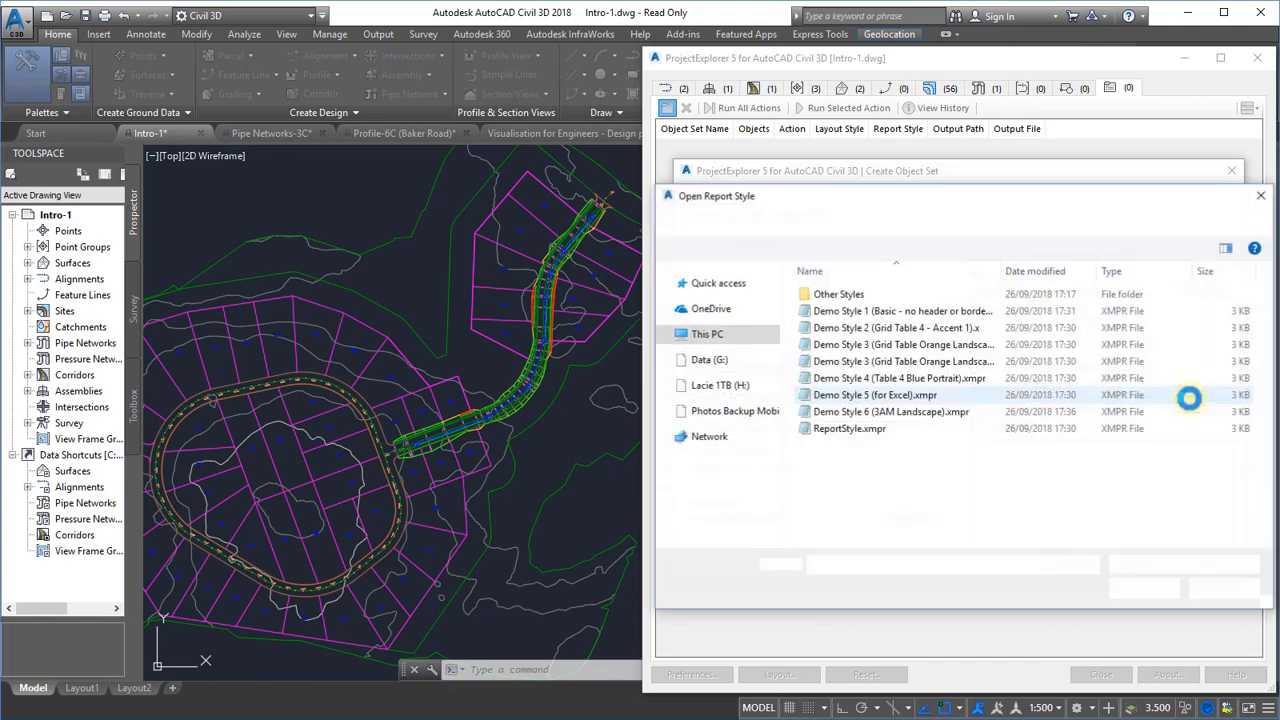
double_click(737, 491)
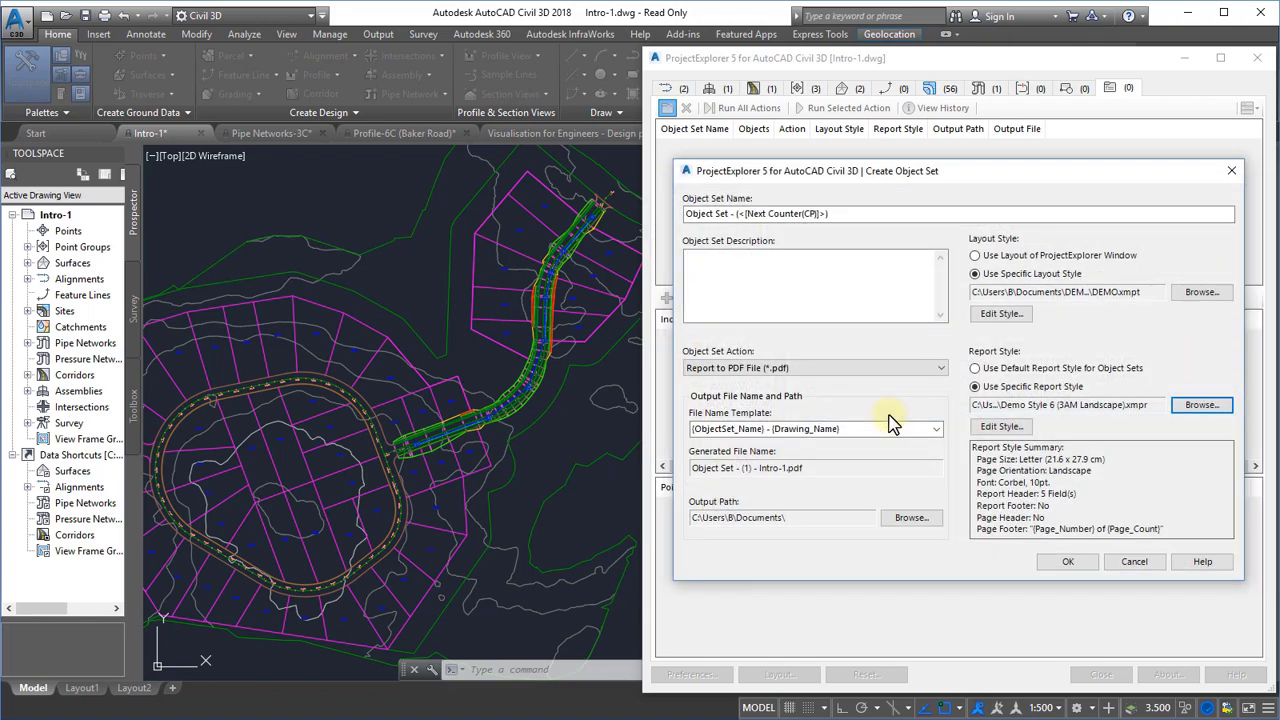
left_click(1062, 563)
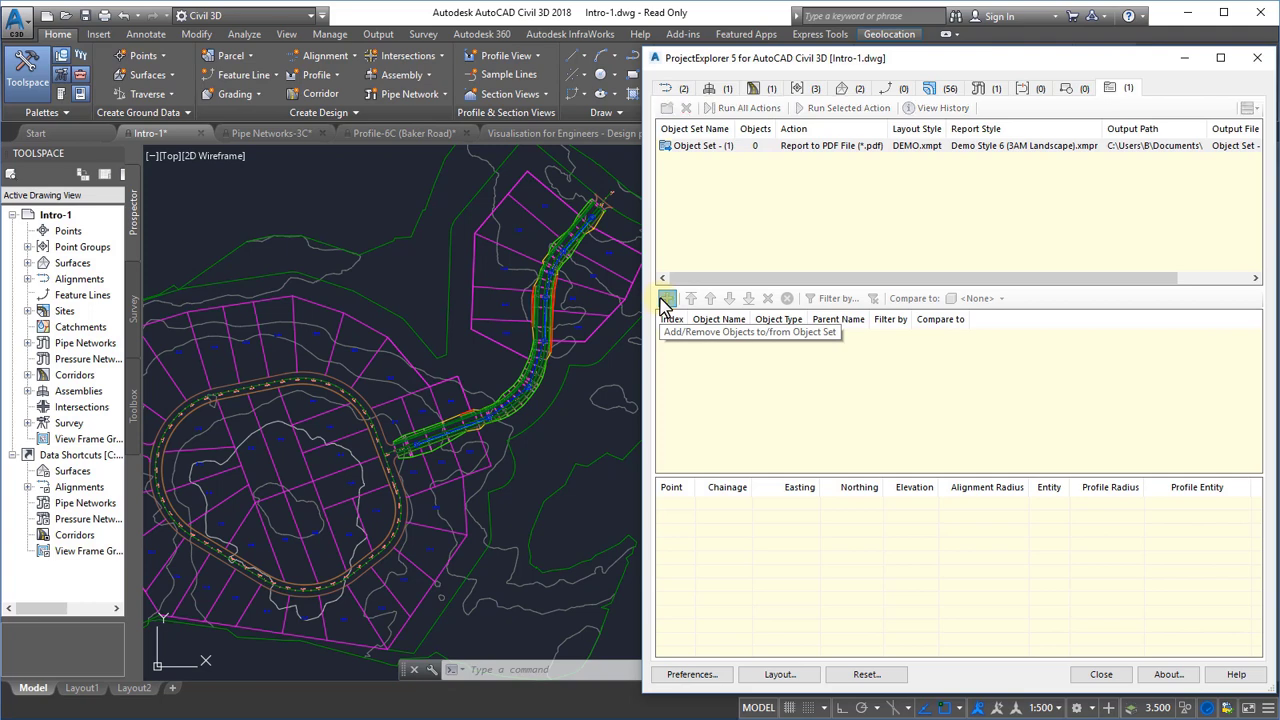
Step: Add the First Street corridor and both finished grade profiles to the object set
left_click(666, 299)
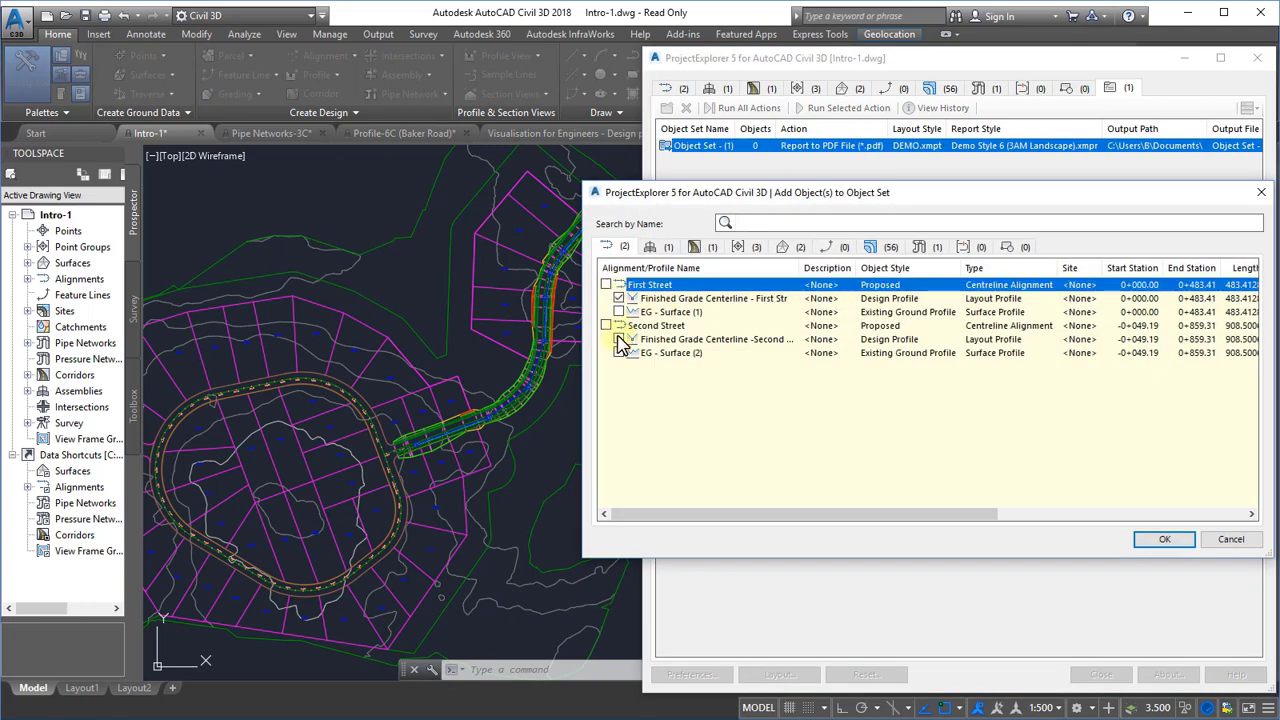
left_click(694, 246)
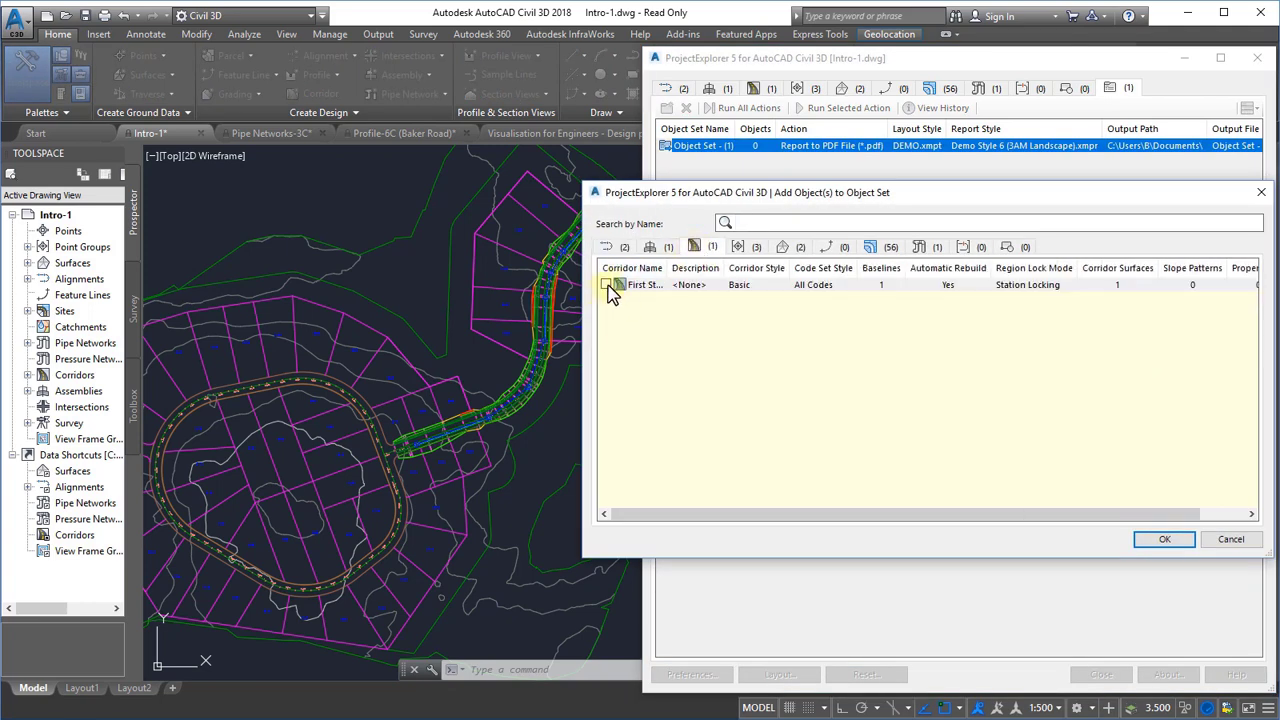
left_click(606, 285)
left_click(1160, 540)
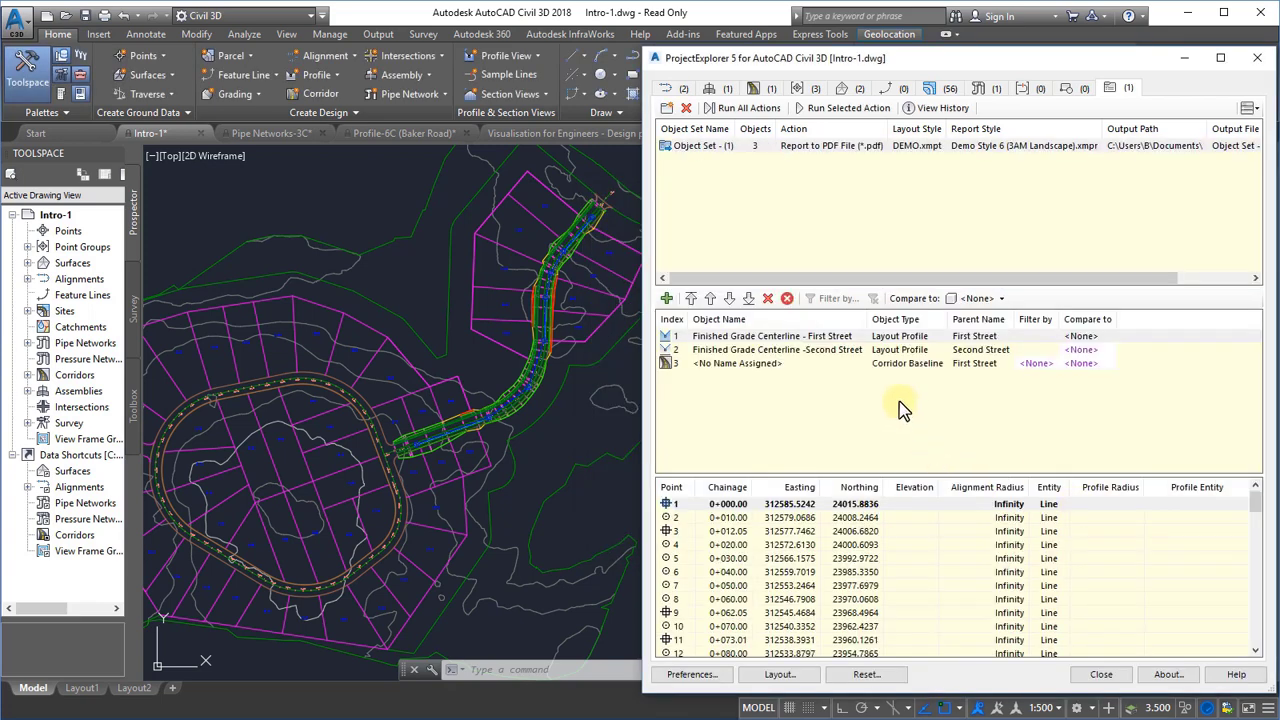
Step: Filter the First Street corridor to its Top_Curb feature lines only
left_click(1038, 364)
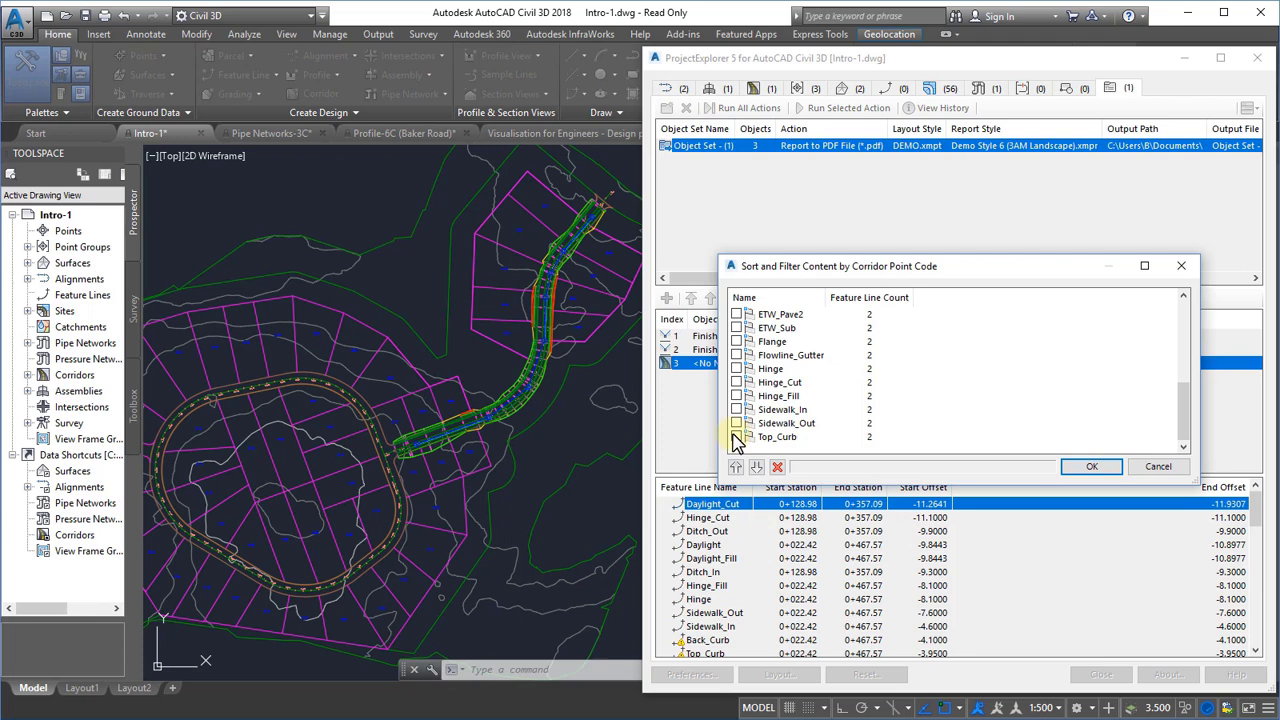
left_click(737, 437)
left_click(1090, 467)
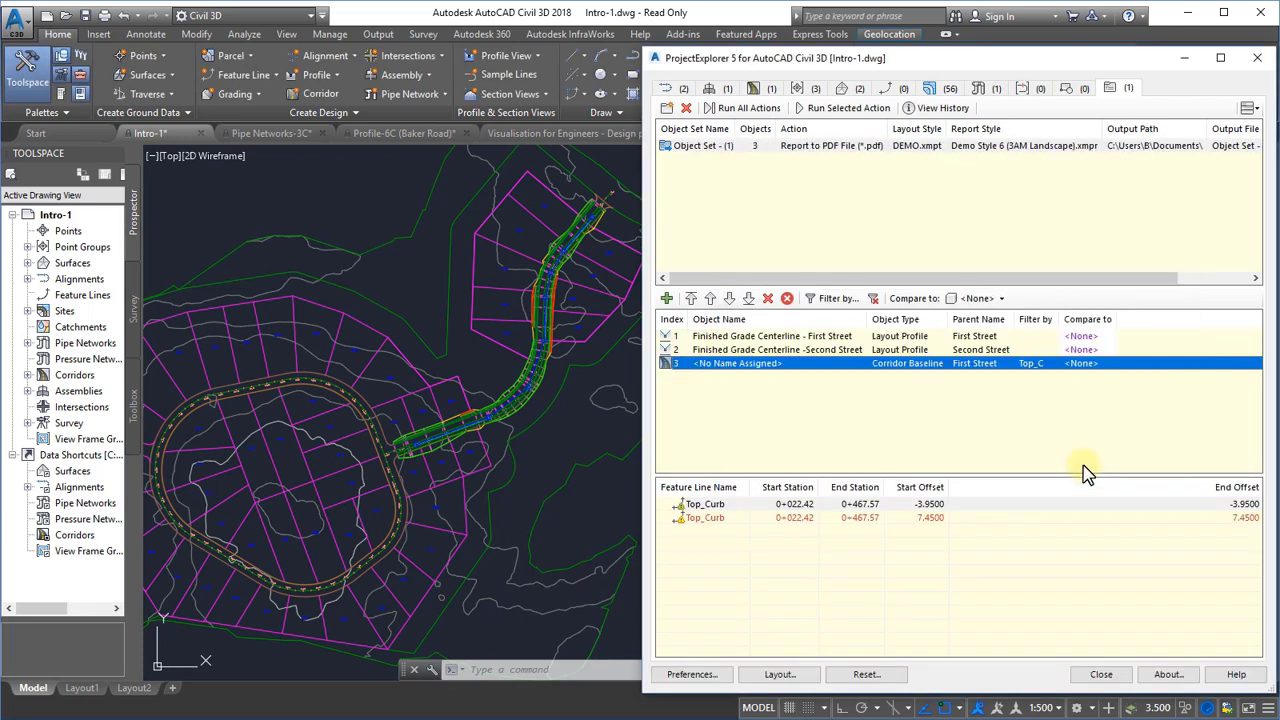
Step: Check the Second and First Street profile points, then generate and open the PDF report
left_click(787, 351)
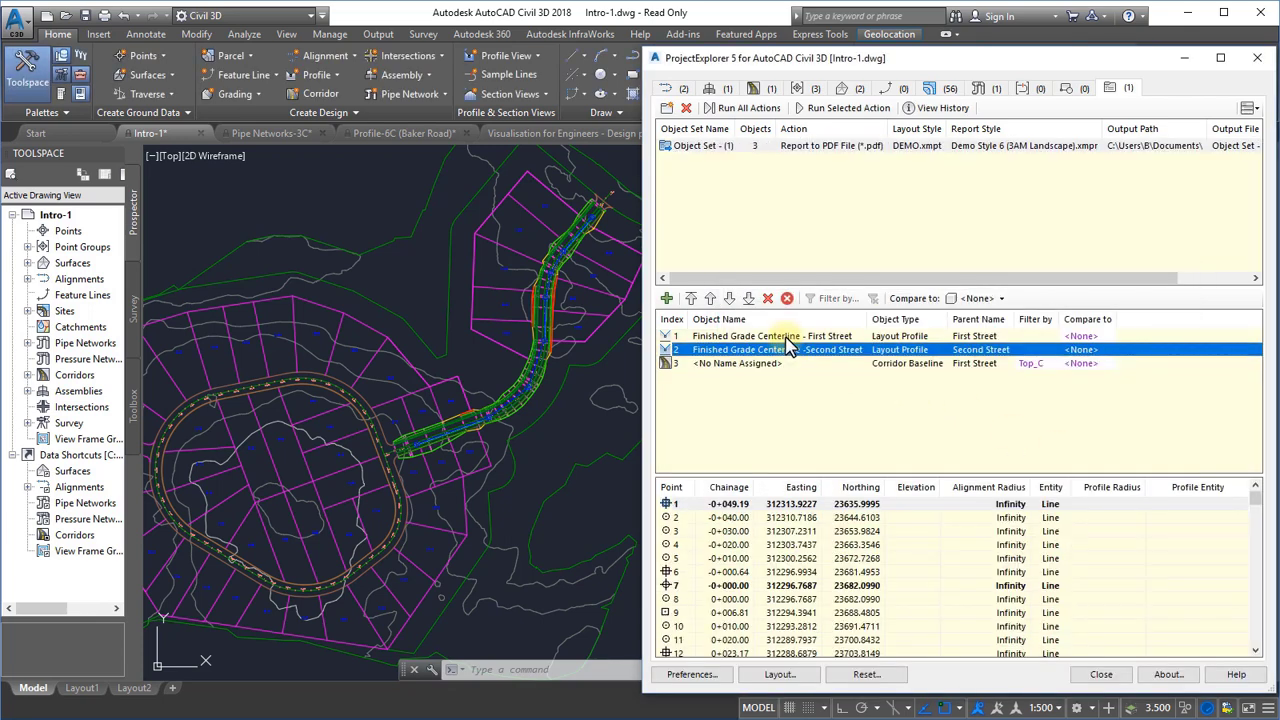
left_click(785, 338)
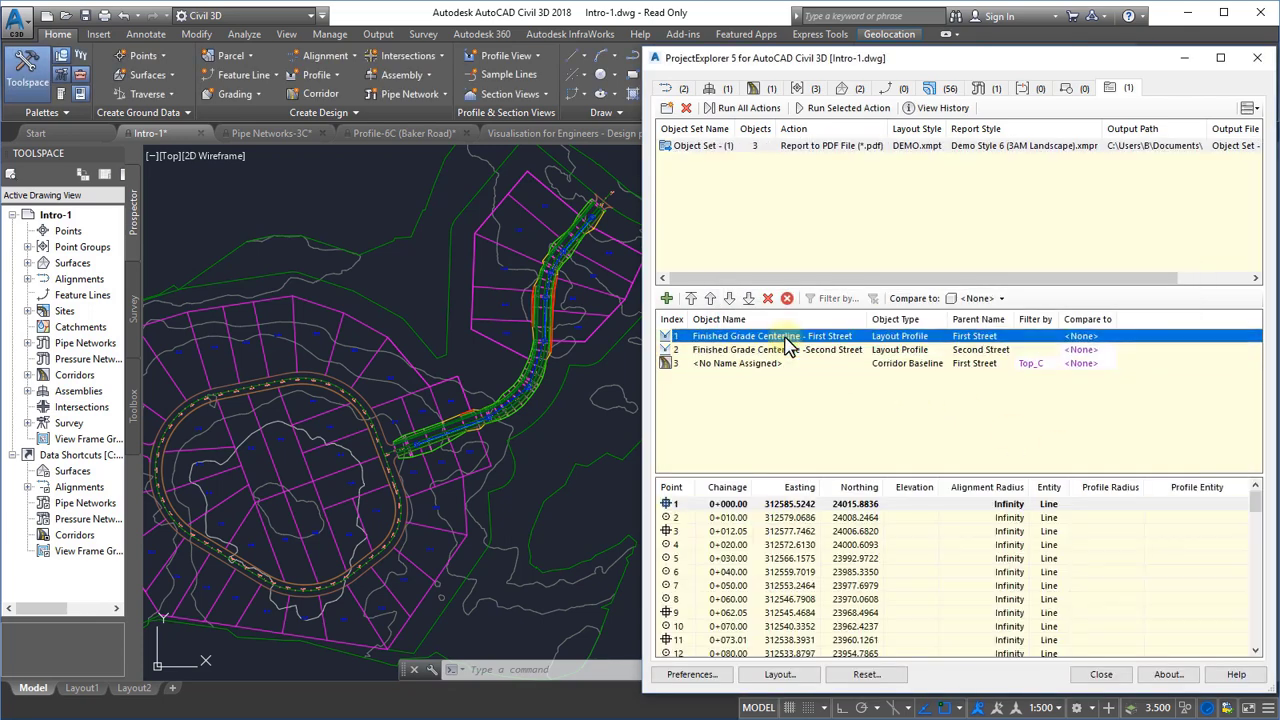
left_click(845, 108)
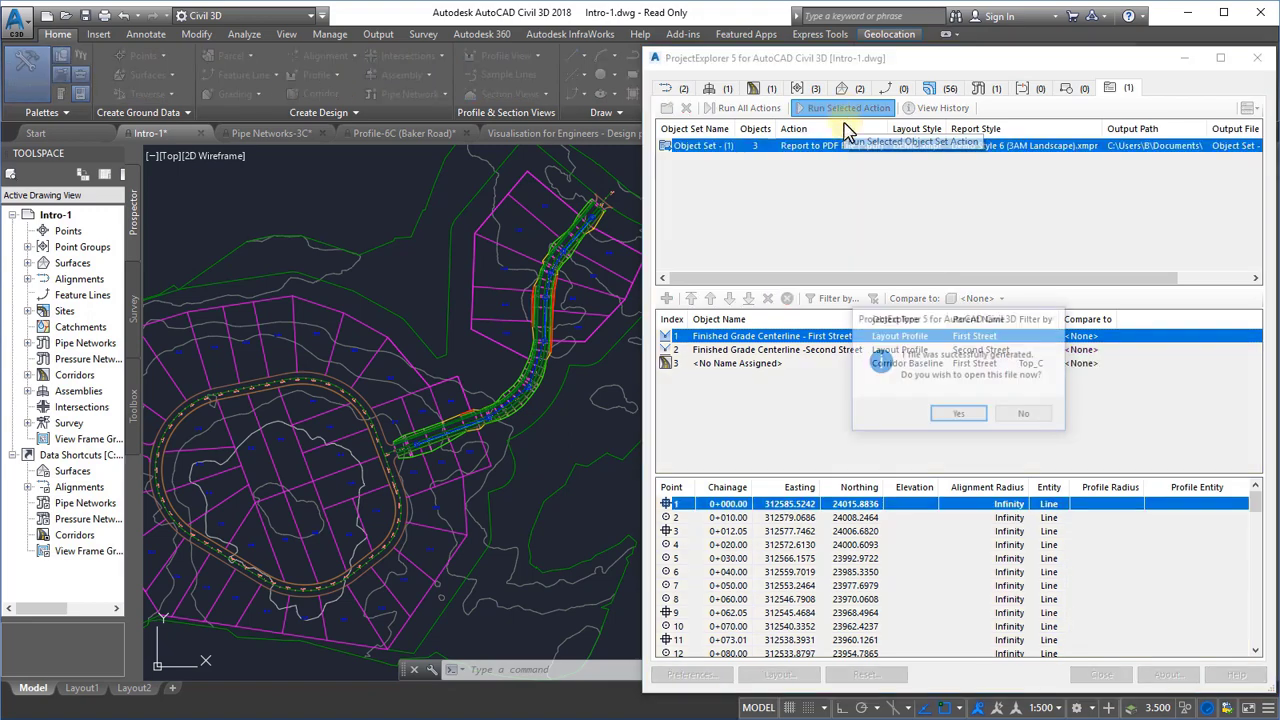
left_click(958, 418)
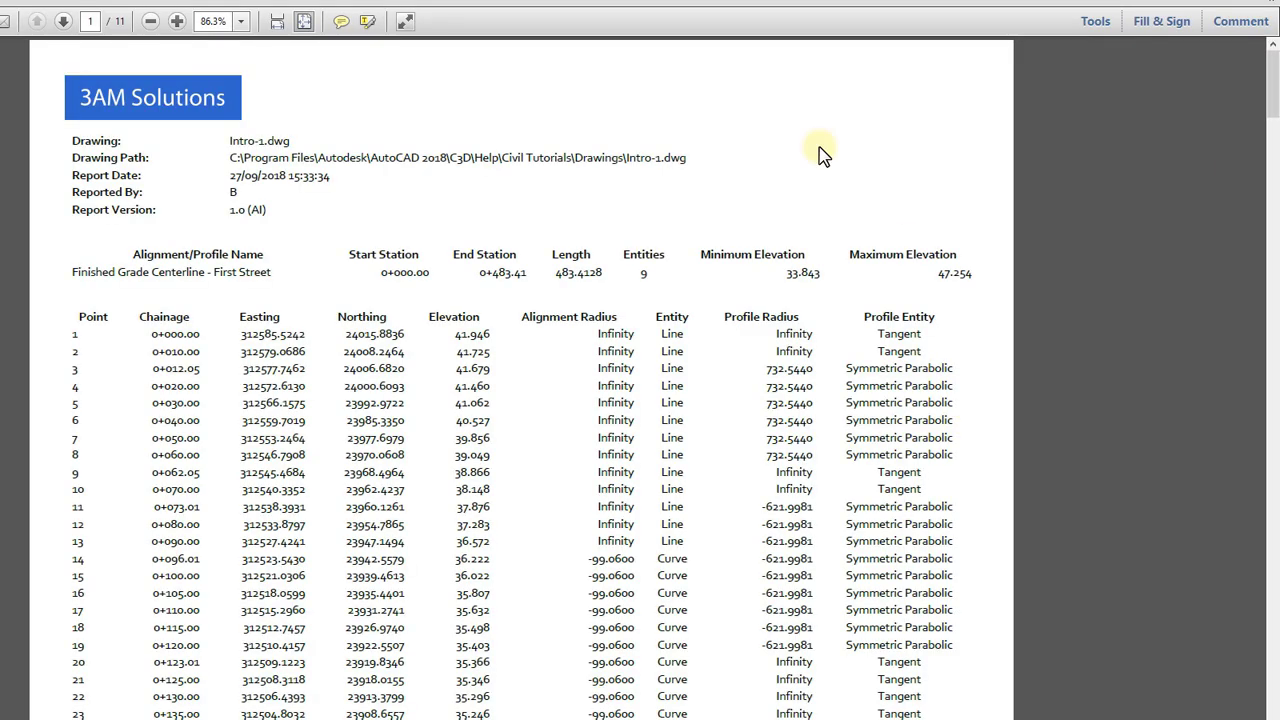
Step: Page down to the report's final Top_Curb page and close Adobe Reader
left_click_drag(700, 6, 723, 53)
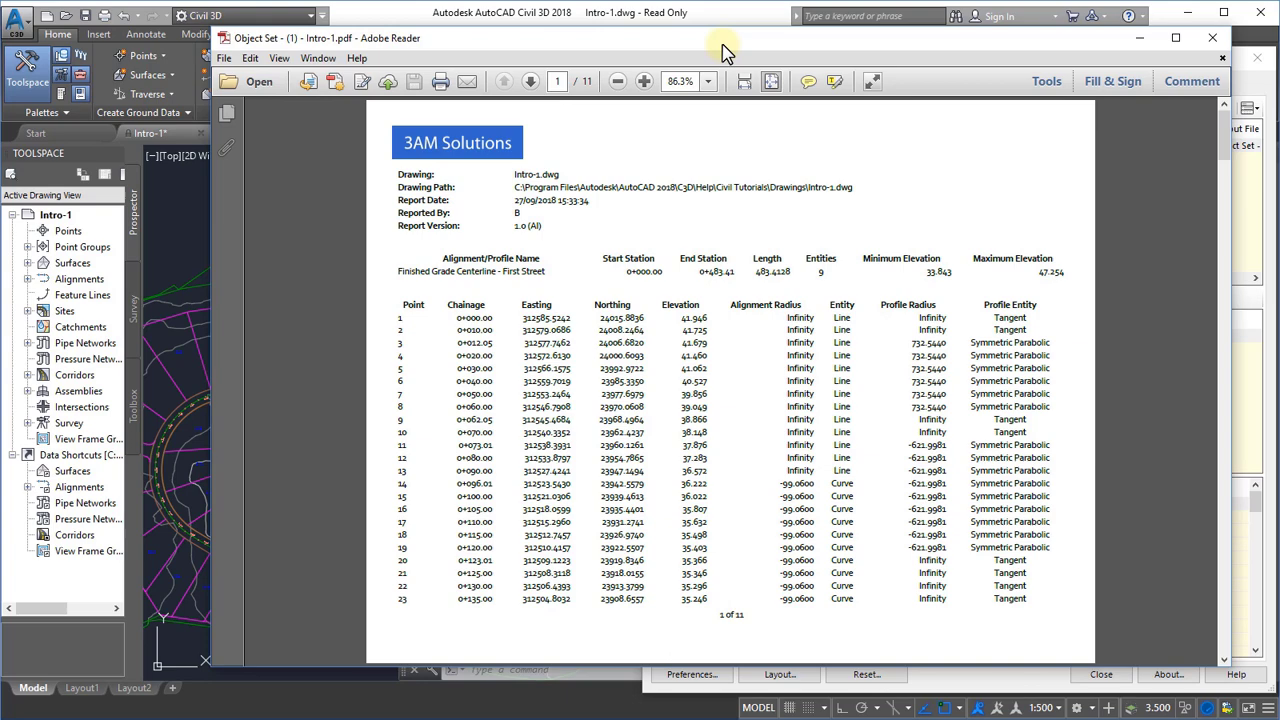
scroll(740, 445, "down", 20)
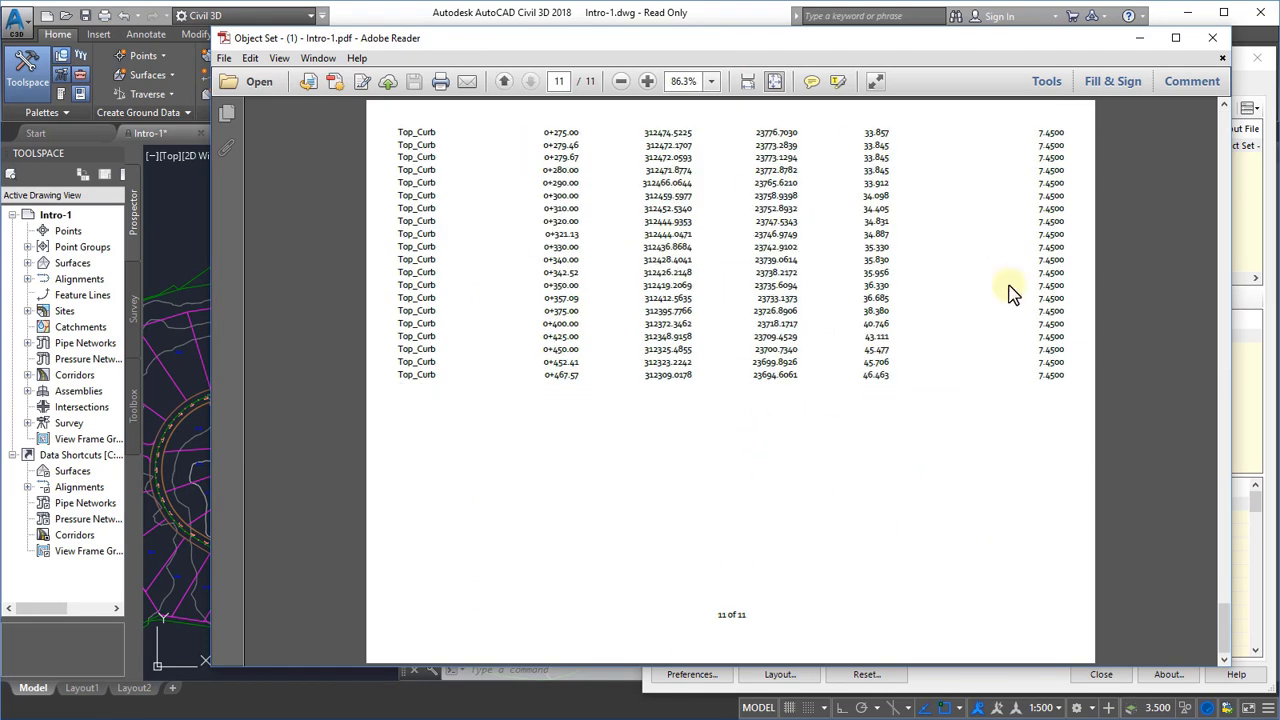
left_click(1212, 37)
Step: In Assemblies, change the Group 4 BasicSidewalk width to 1
left_click(722, 88)
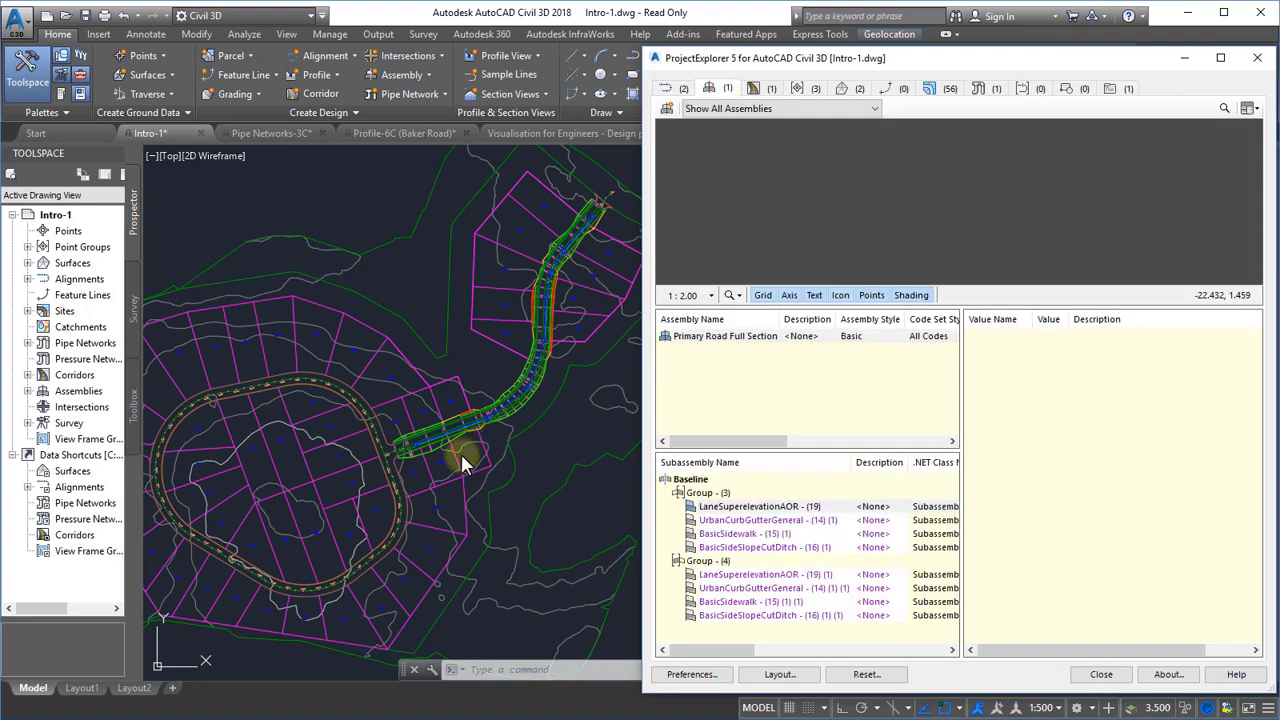
scroll(461, 454, "up", 5)
double_click(1070, 367)
key("Return")
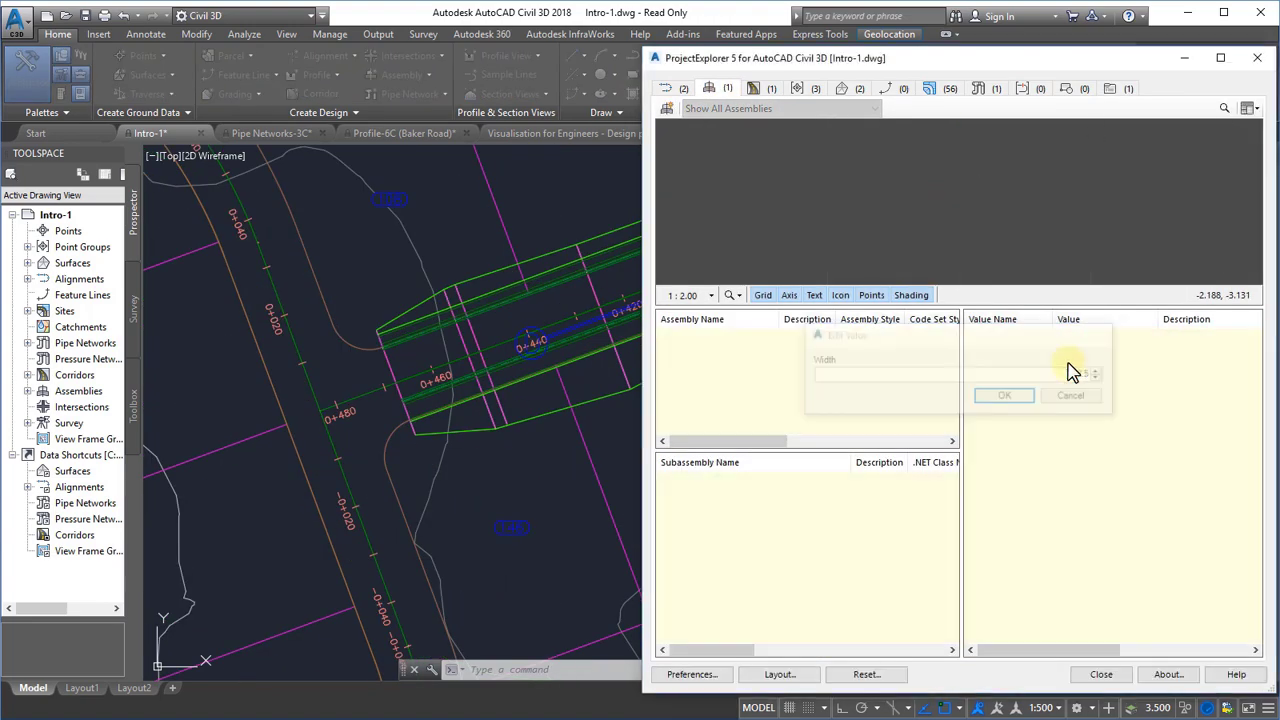
left_click(725, 601)
double_click(1052, 367)
type("1")
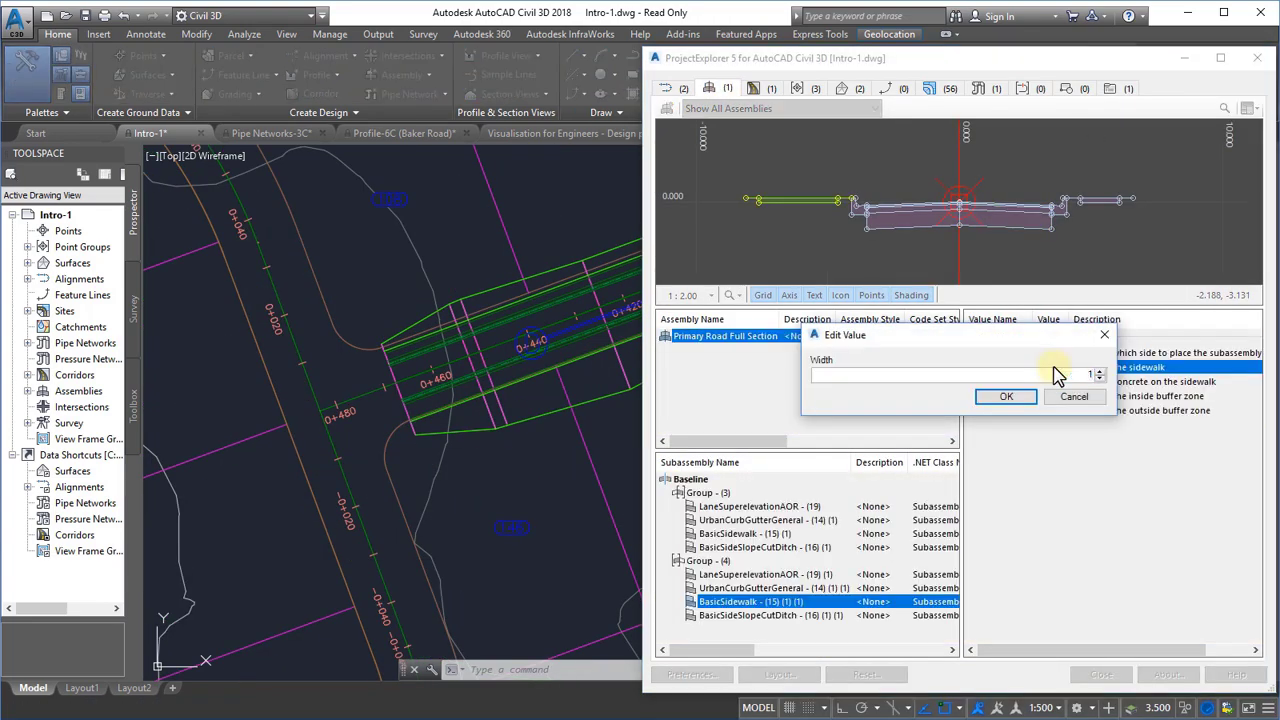
key("Return")
Step: Rerun the Object Set PDF report action and open the regenerated report
left_click(1112, 91)
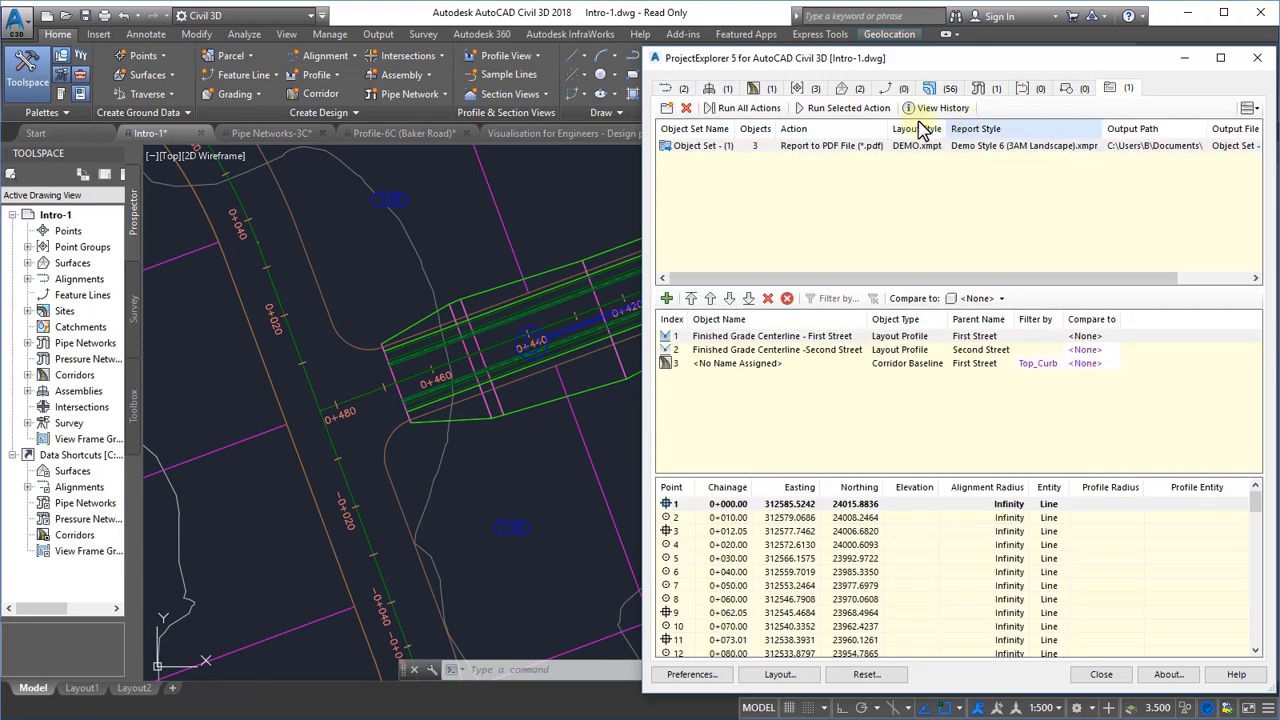
left_click(836, 108)
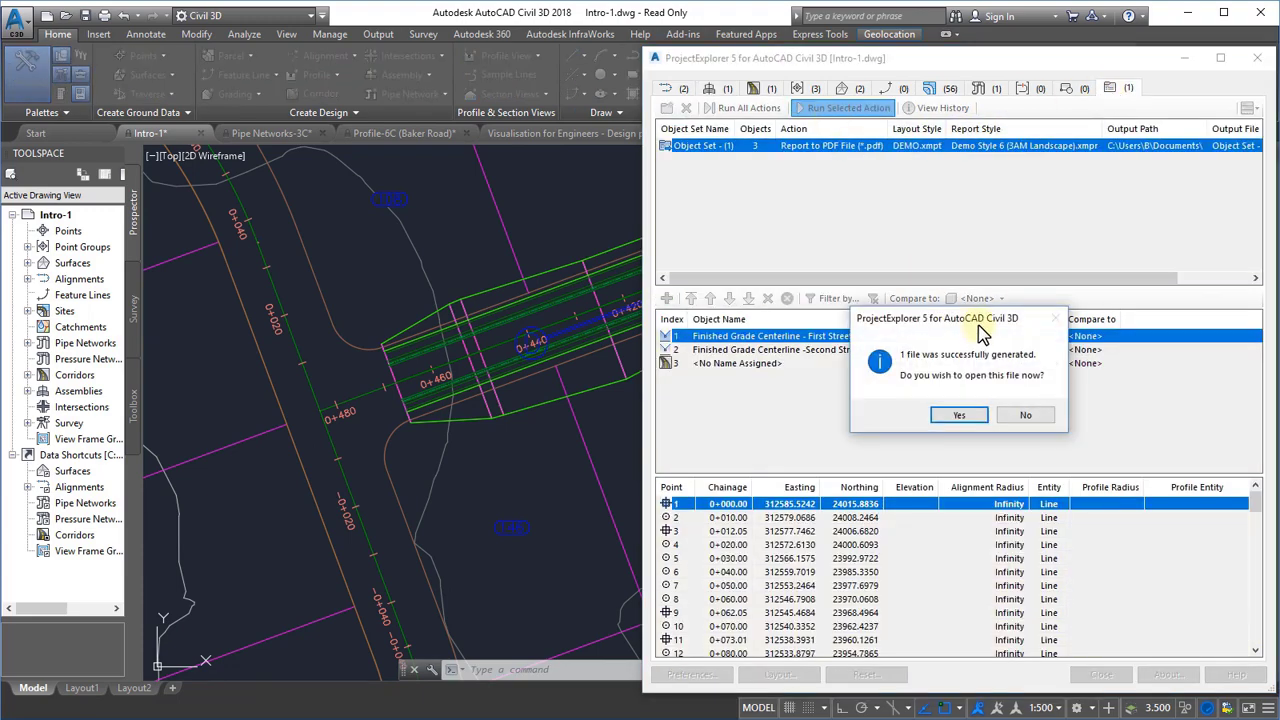
left_click(963, 414)
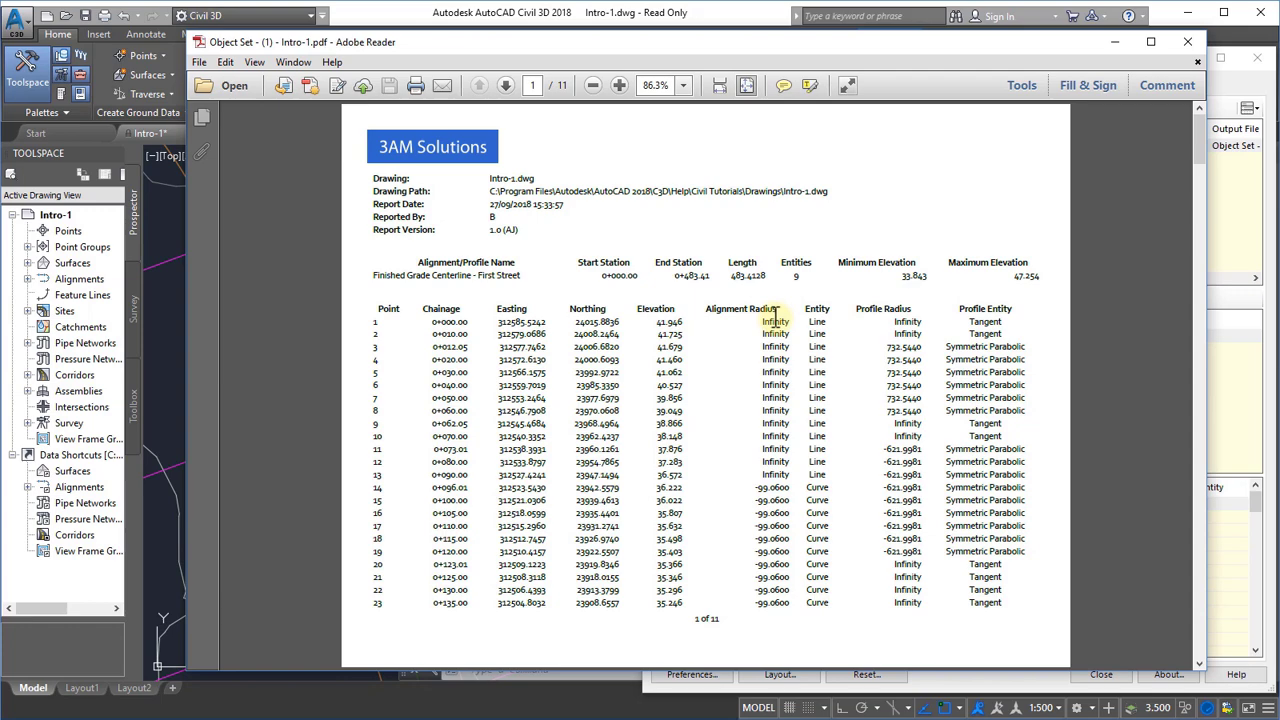
Step: Scroll through the regenerated report to page 11, then close Adobe Reader
scroll(787, 360, "down", 20)
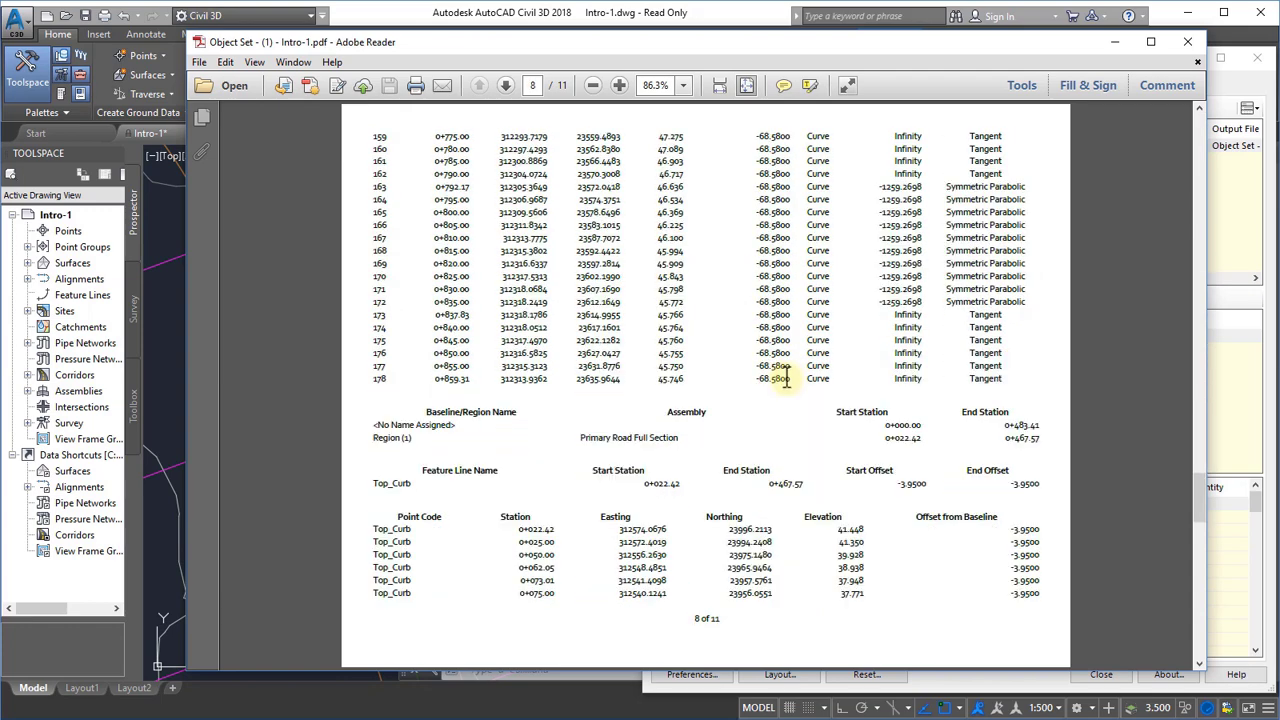
left_click(1188, 43)
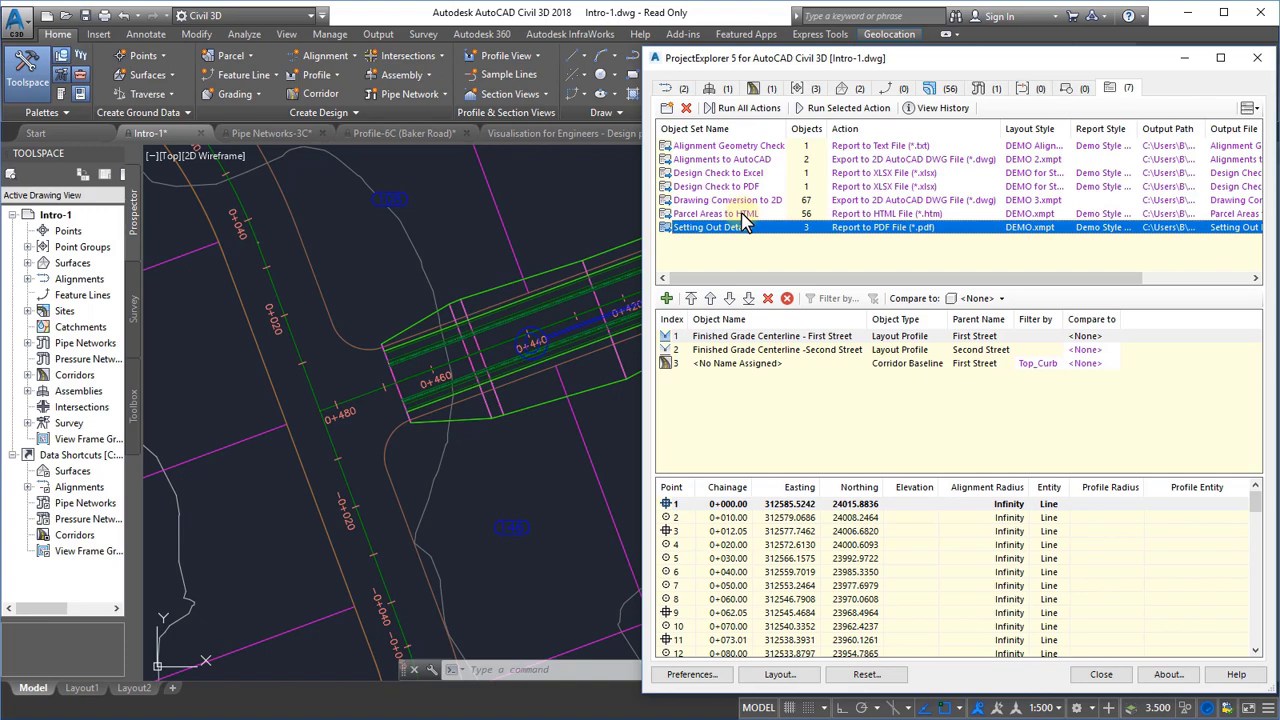
Step: Step through the object sets from Parcel Areas to HTML up to Alignment Geometry Check
left_click(741, 213)
left_click(740, 198)
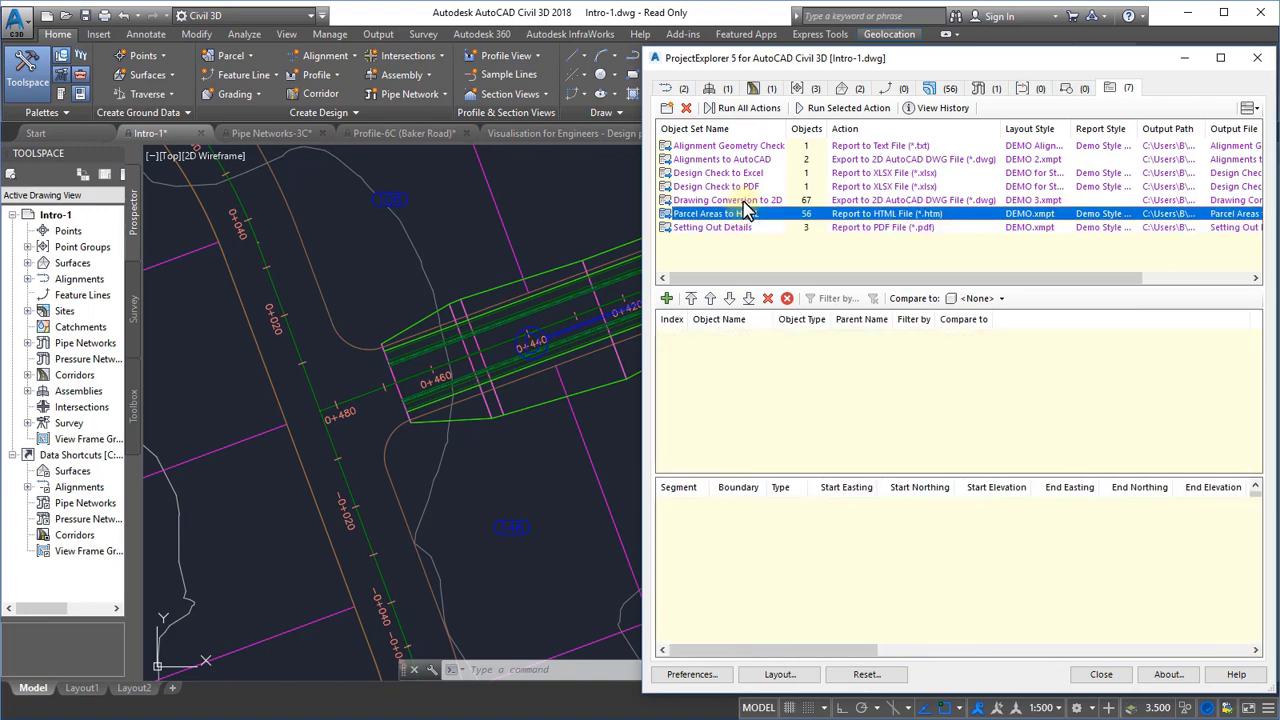
left_click(738, 187)
left_click(735, 173)
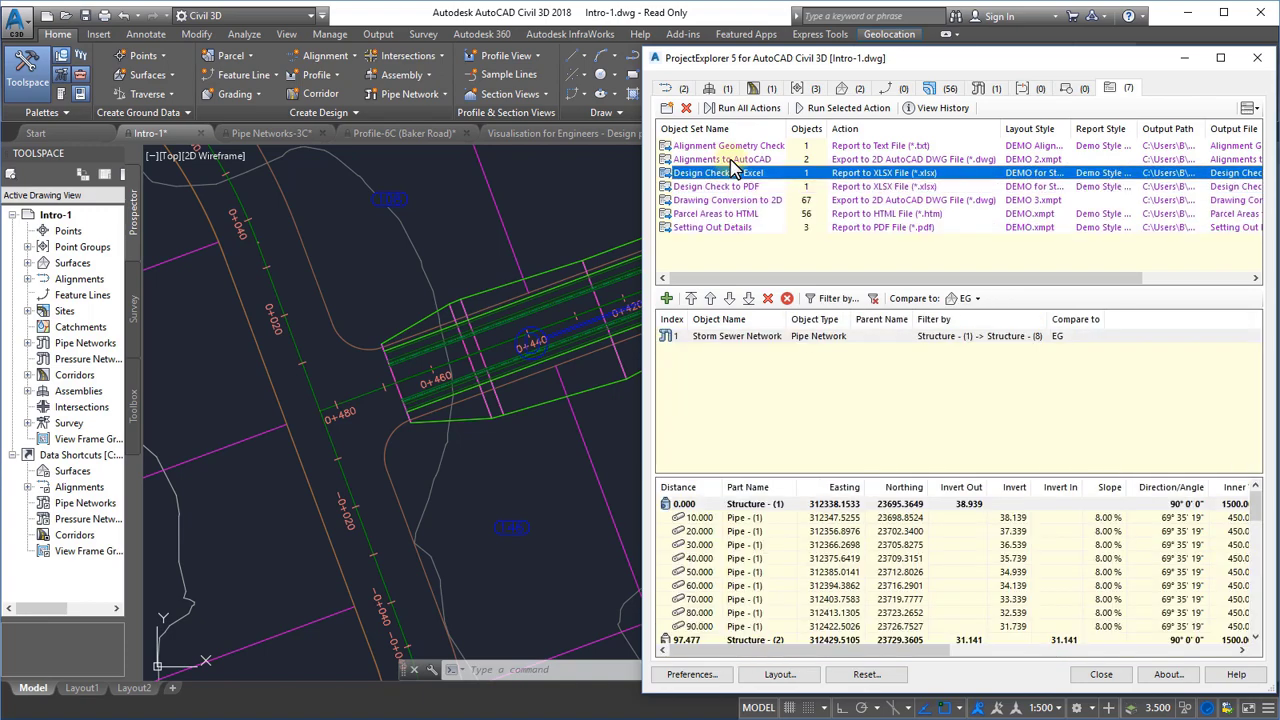
left_click(734, 159)
left_click(733, 146)
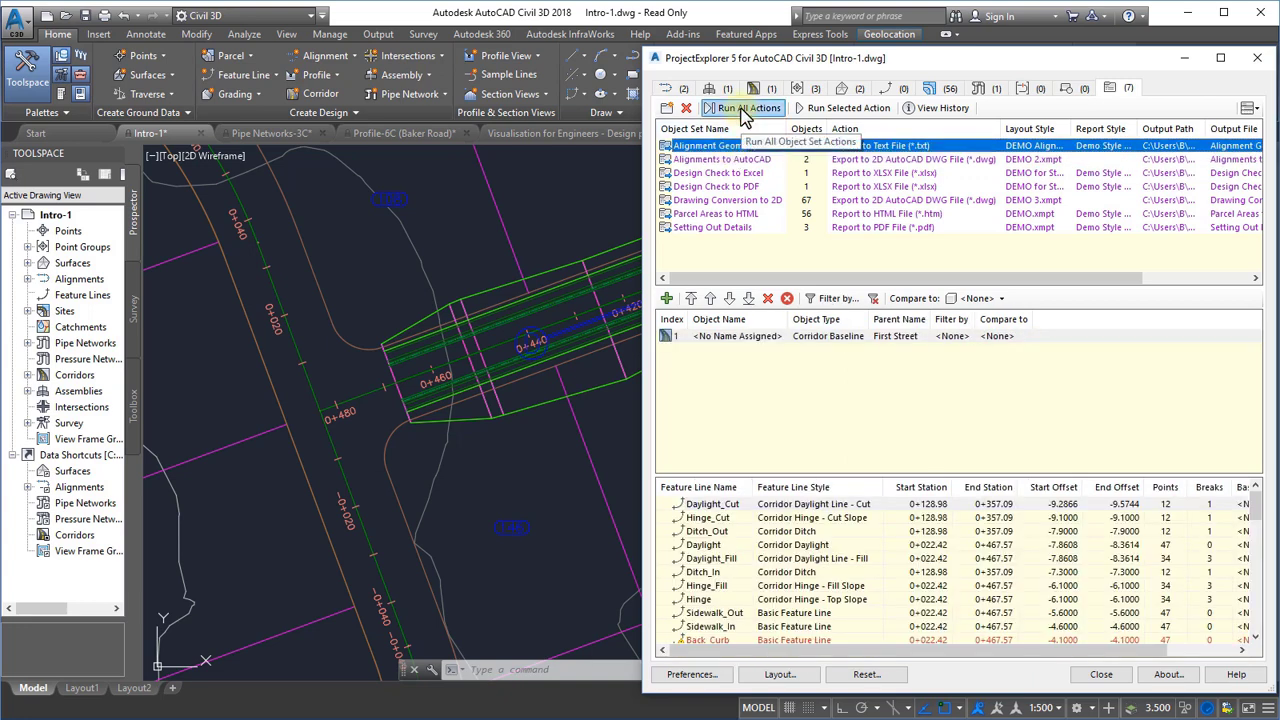
Step: Run all seven object set actions and review the 7 generated files in Output History
left_click(742, 110)
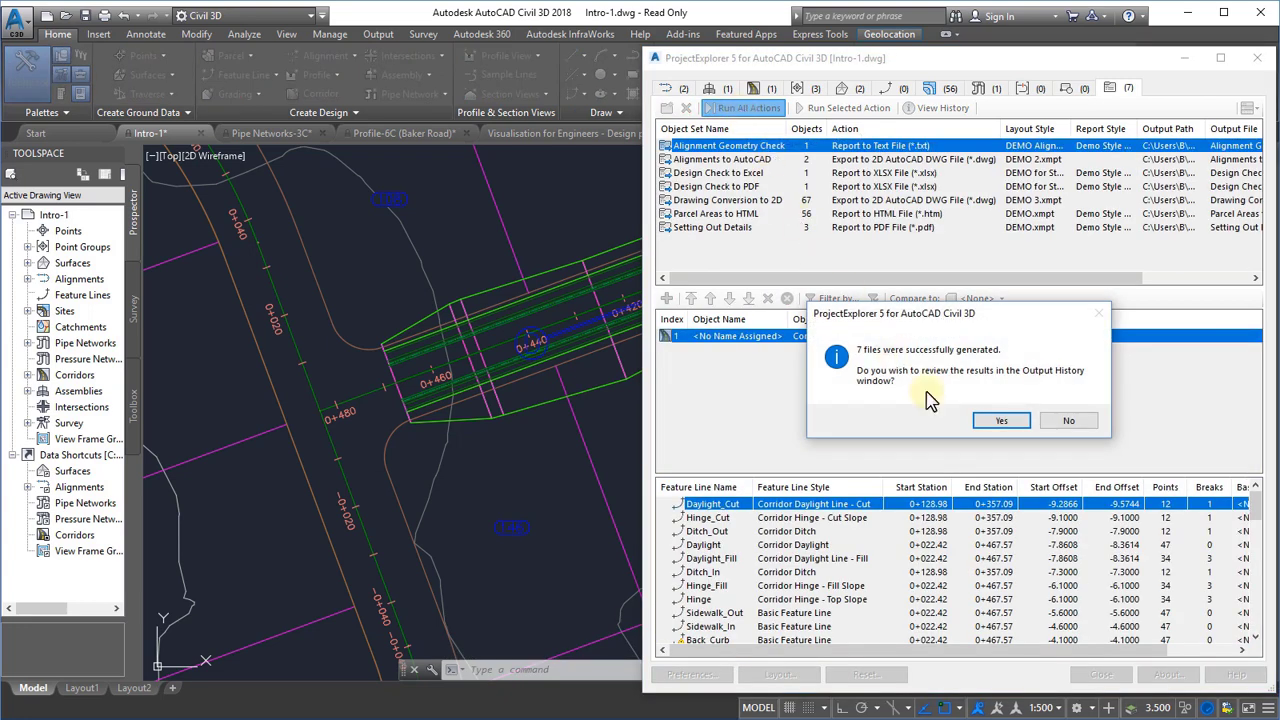
left_click(1003, 421)
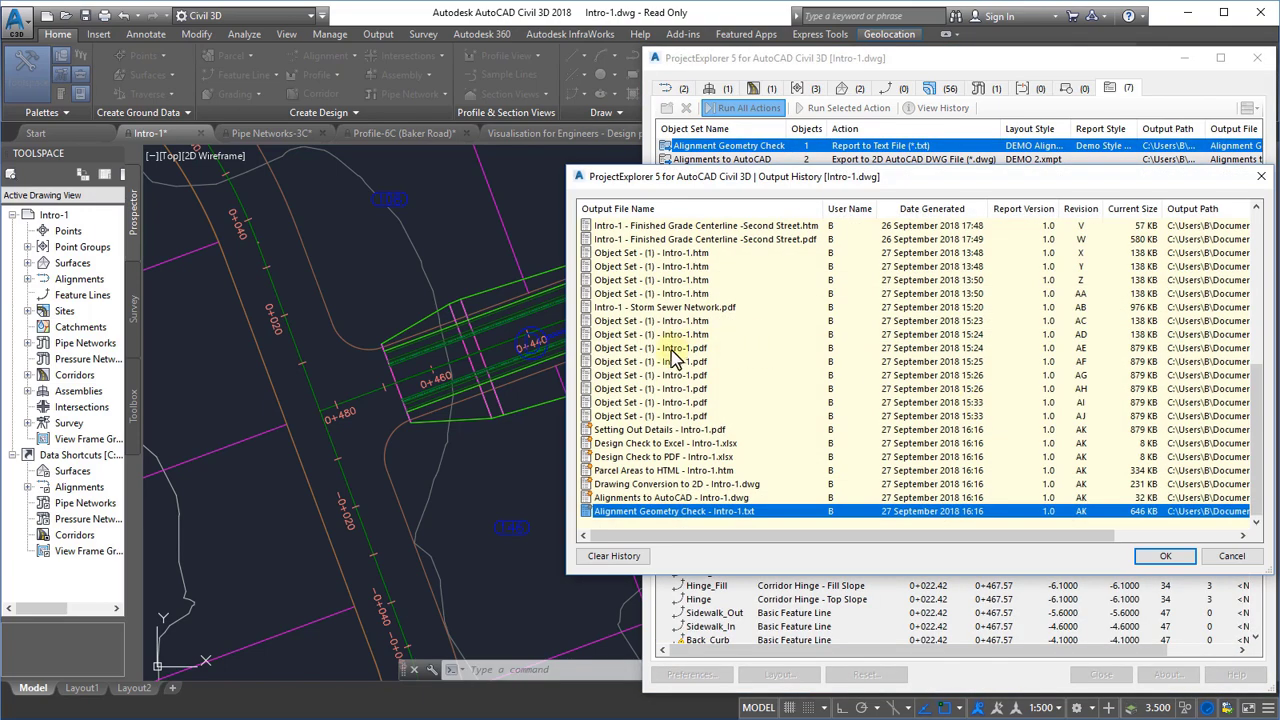
left_click(1166, 558)
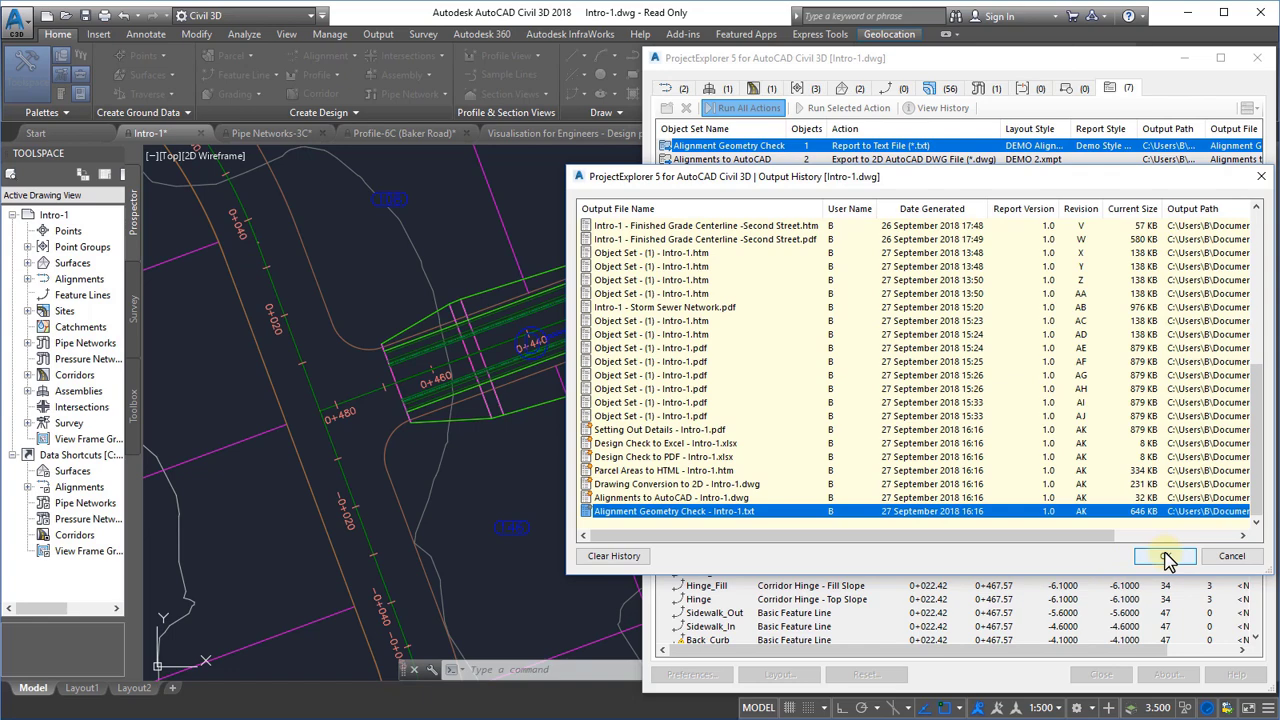
Step: Set the storm sewer pipe run from Structure - (3) to 2% slope, holding end elevation
left_click(980, 88)
left_click(815, 108)
left_click(830, 161)
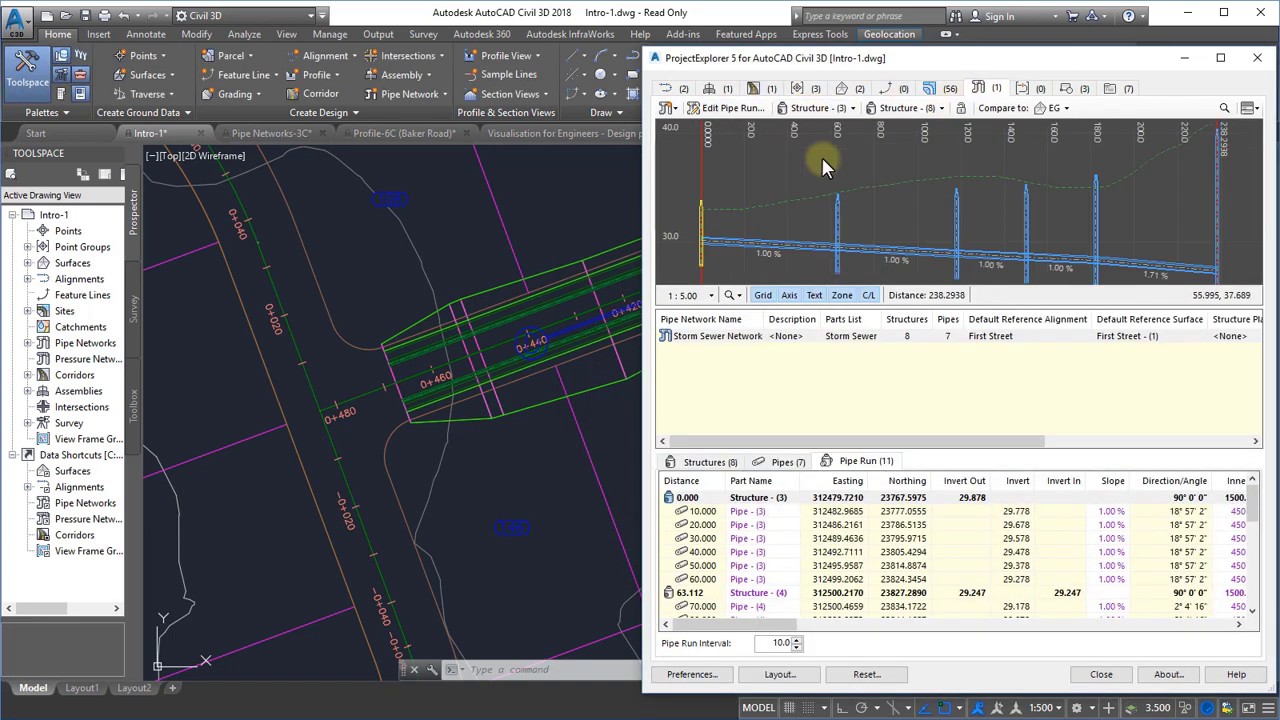
left_click(730, 108)
left_click(727, 283)
left_click(1026, 389)
left_click(1104, 503)
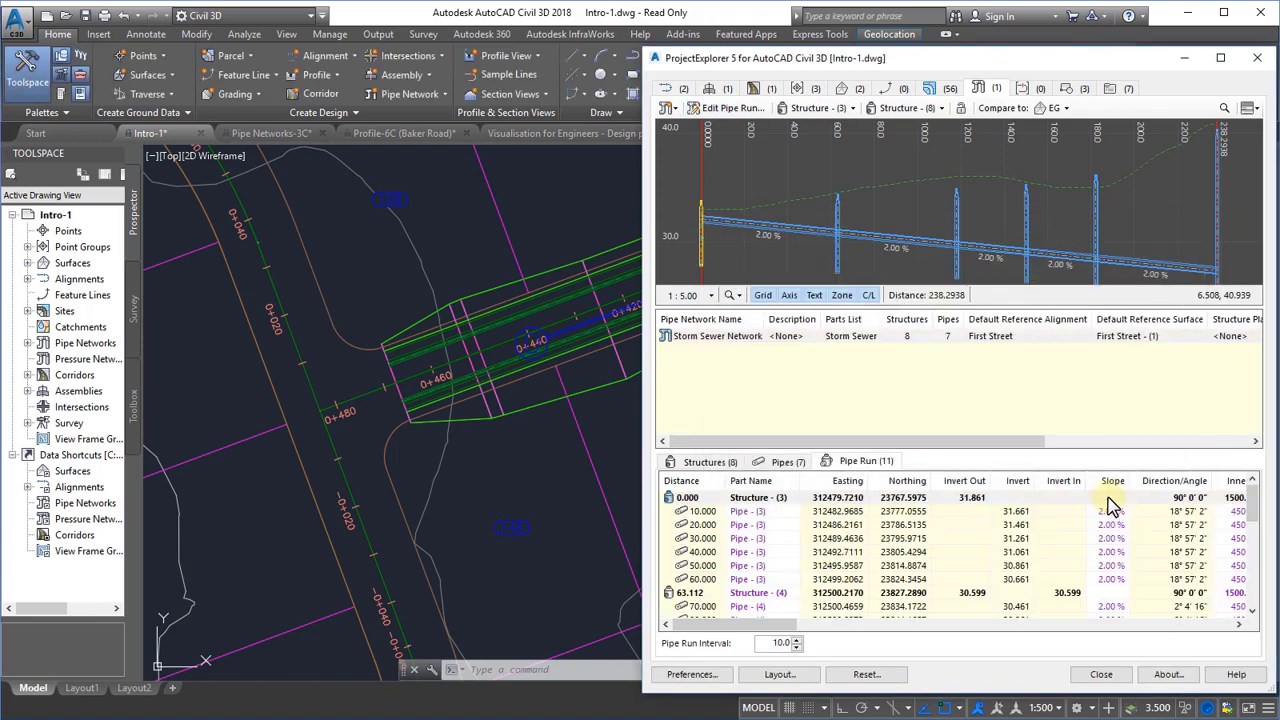
Step: Set the lane width and the Group 4 lane width to 5
left_click(710, 88)
double_click(1080, 367)
type("5")
key("Return")
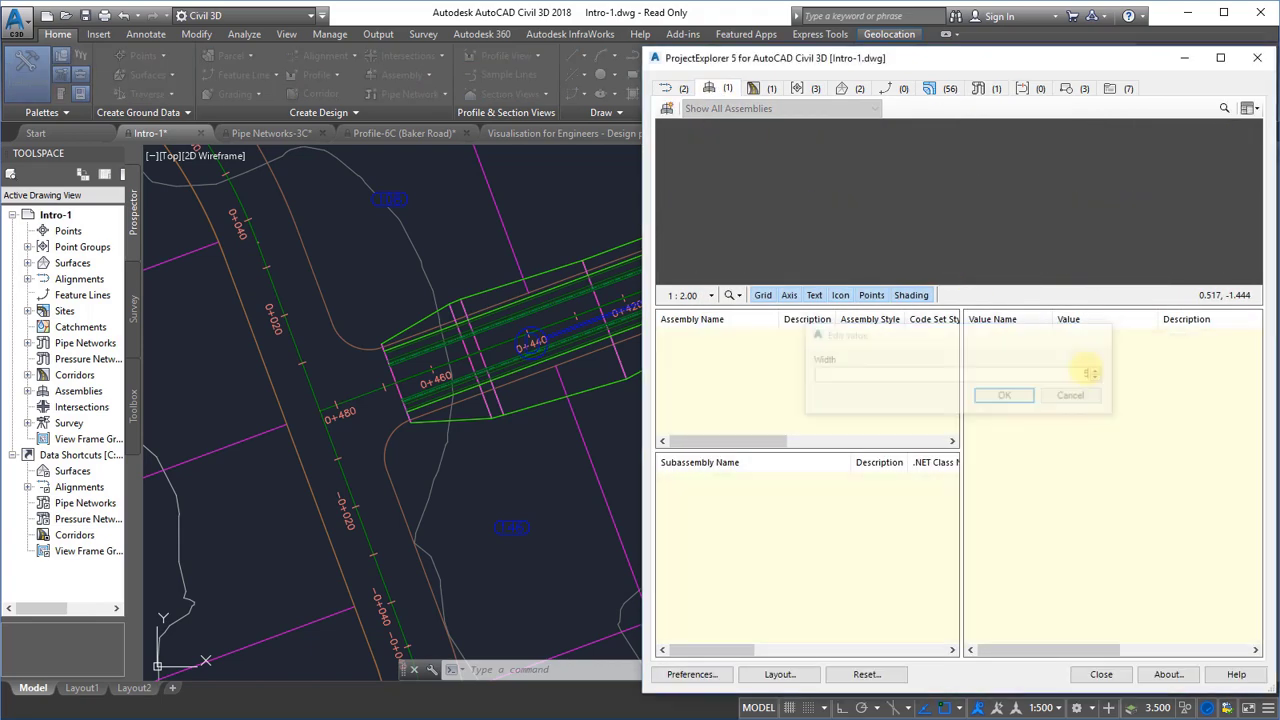
left_click(760, 574)
double_click(1080, 367)
type("5")
left_click(1006, 397)
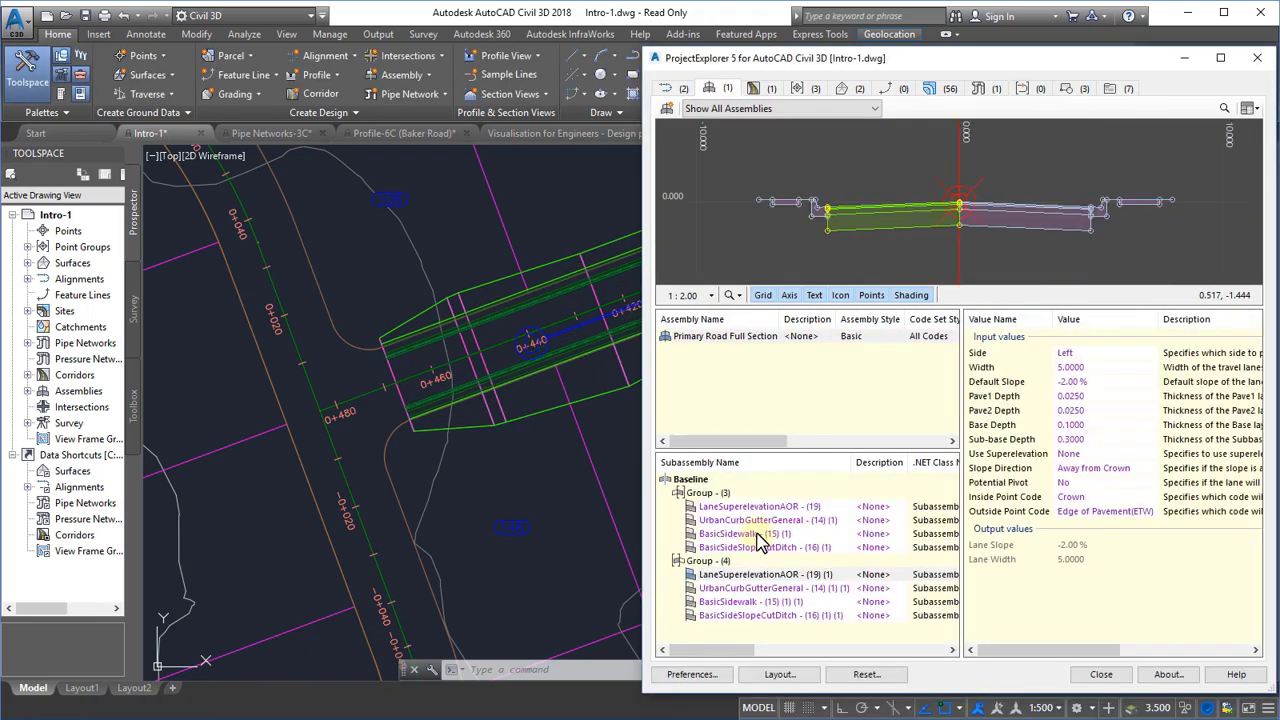
Step: Set the BasicSidewalk and Group 4 BasicSidewalk widths to 5
left_click(745, 533)
double_click(1050, 367)
type("5")
left_click(940, 396)
left_click(766, 602)
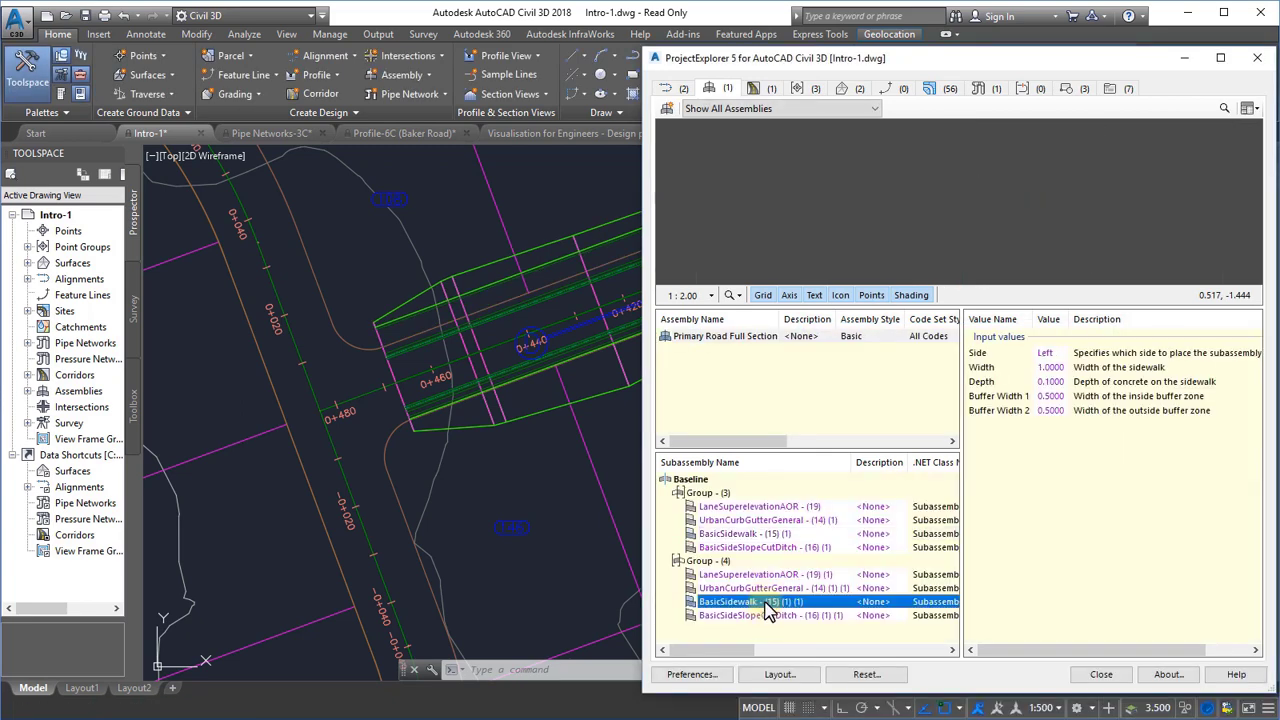
double_click(1045, 355)
left_click(1075, 374)
left_click(1050, 388)
left_click(1007, 400)
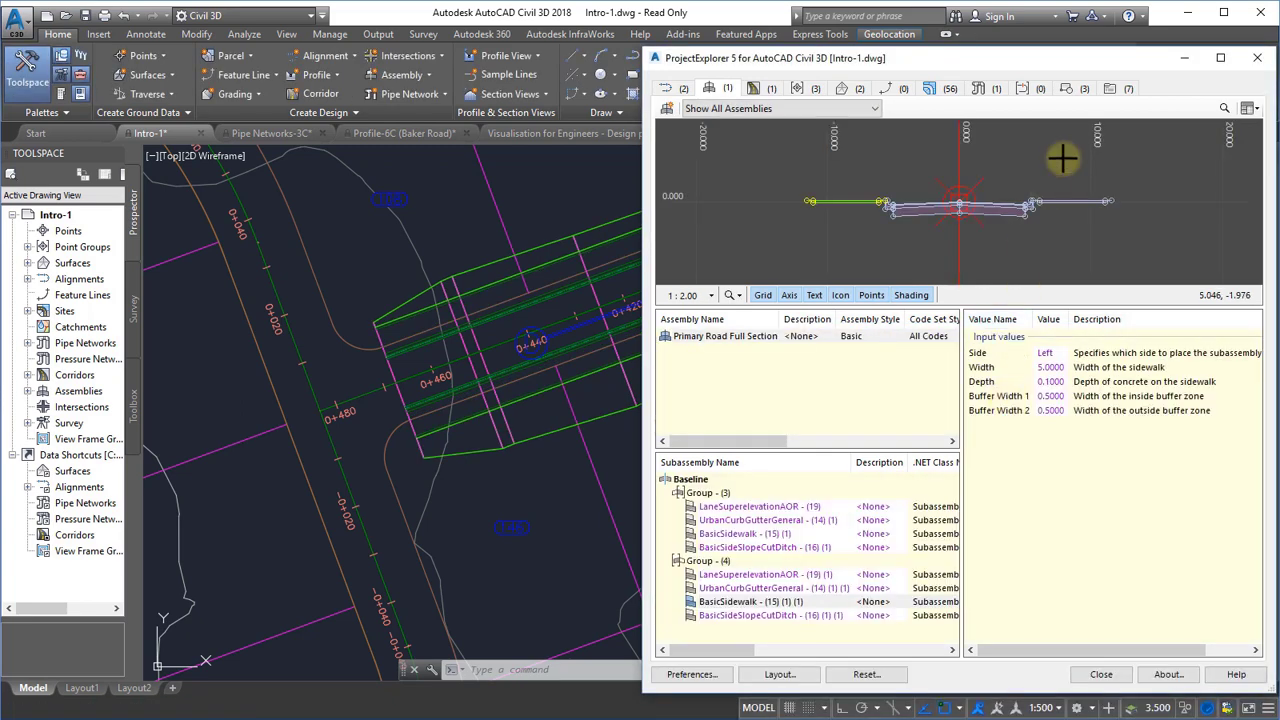
Step: Run all seven object set actions and open the resulting Output History
left_click(1115, 88)
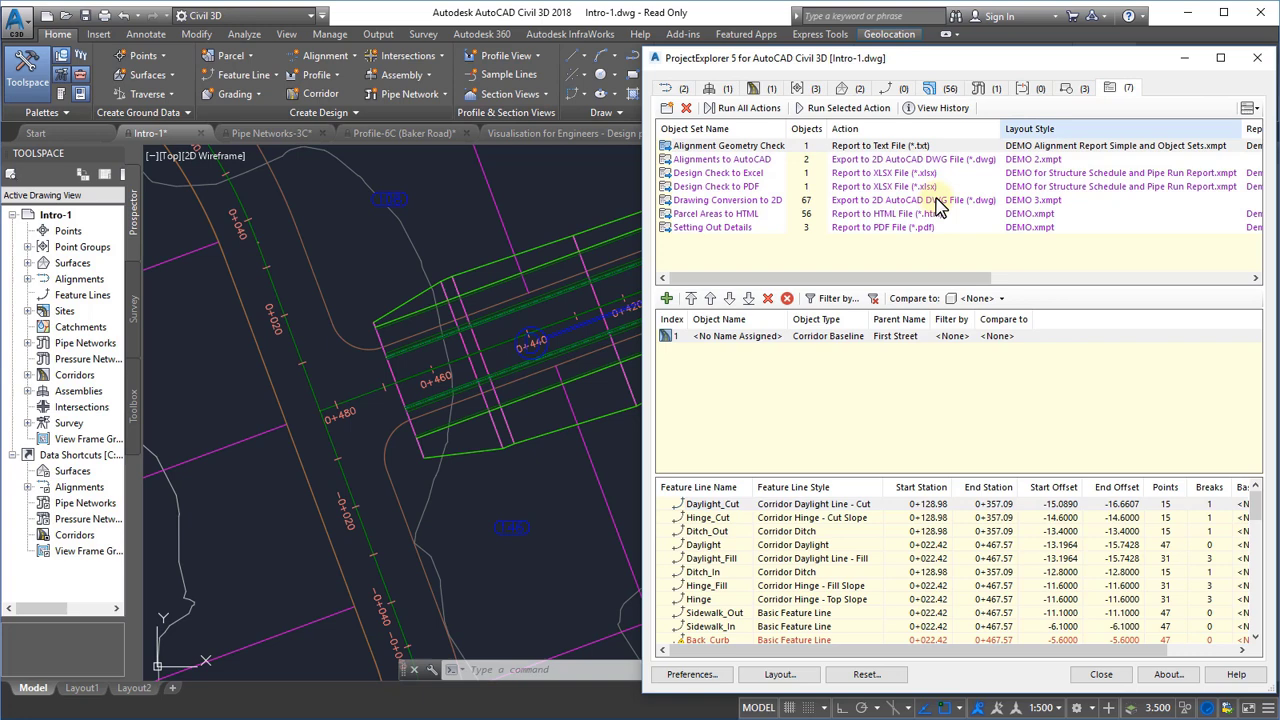
left_click(752, 108)
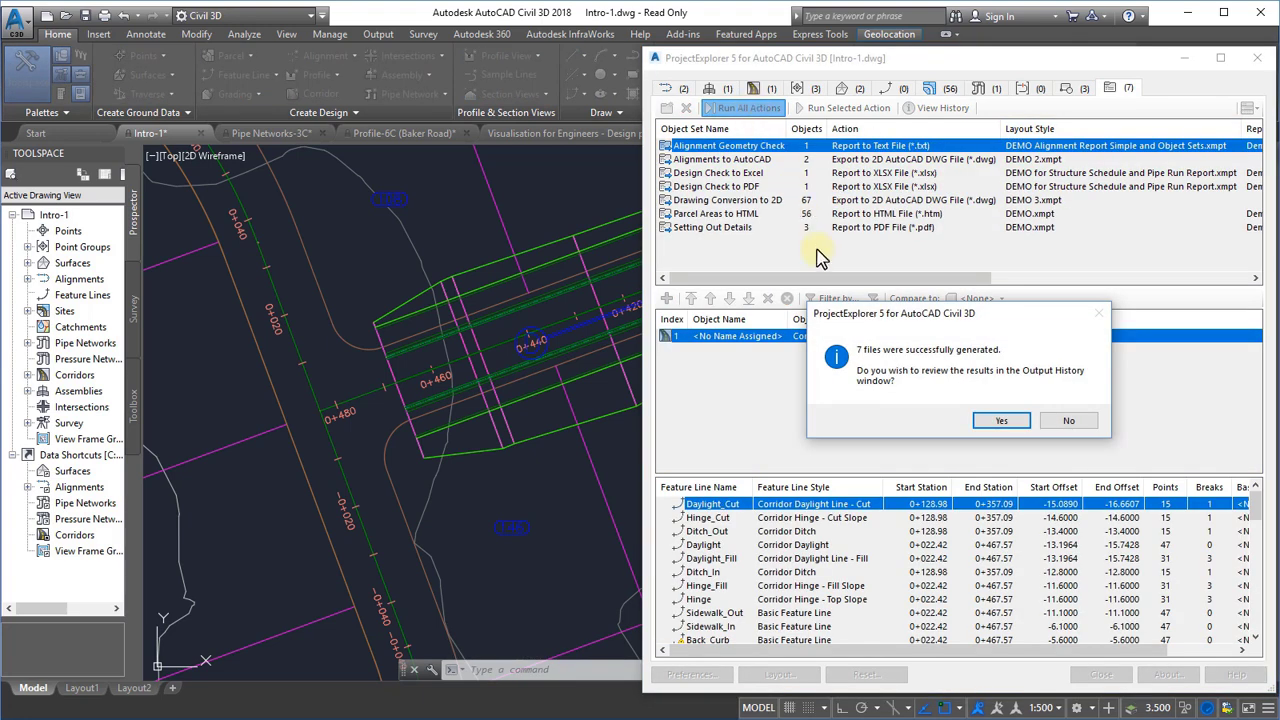
left_click(1003, 421)
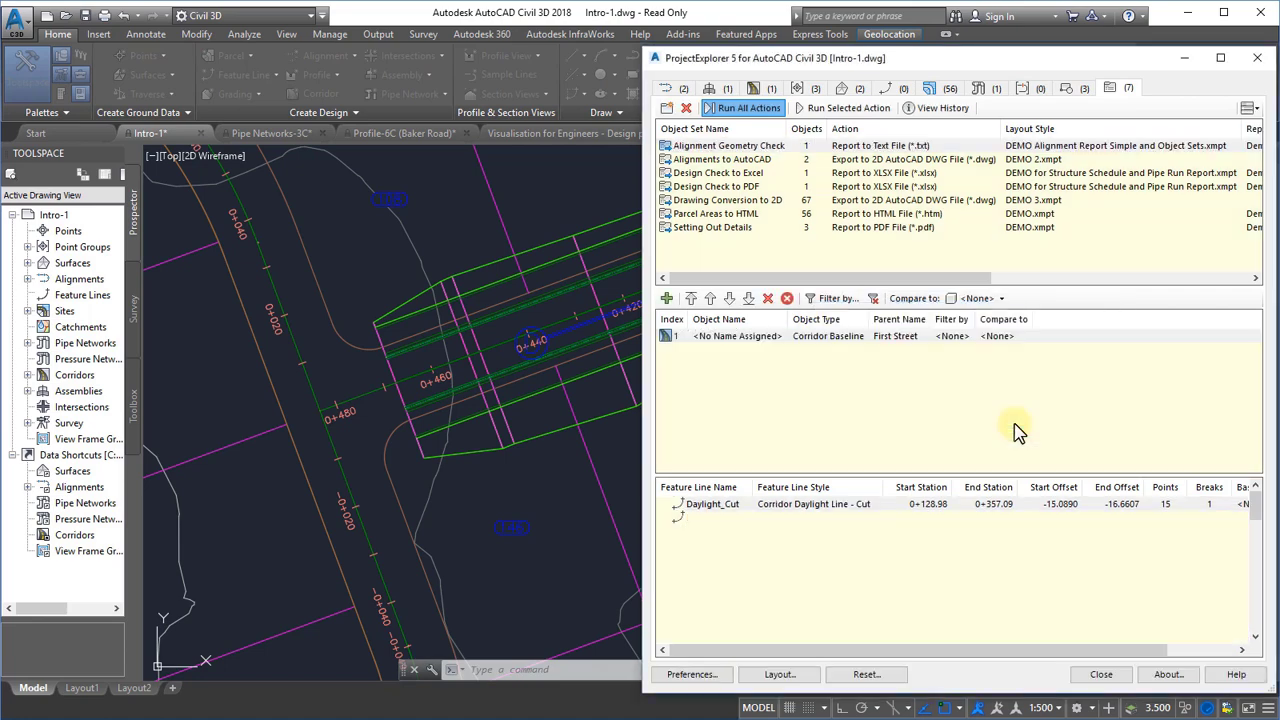
Step: Open the Design Check xlsx in Excel, check the 2.00 % pipe slopes, and close it
right_click(718, 462)
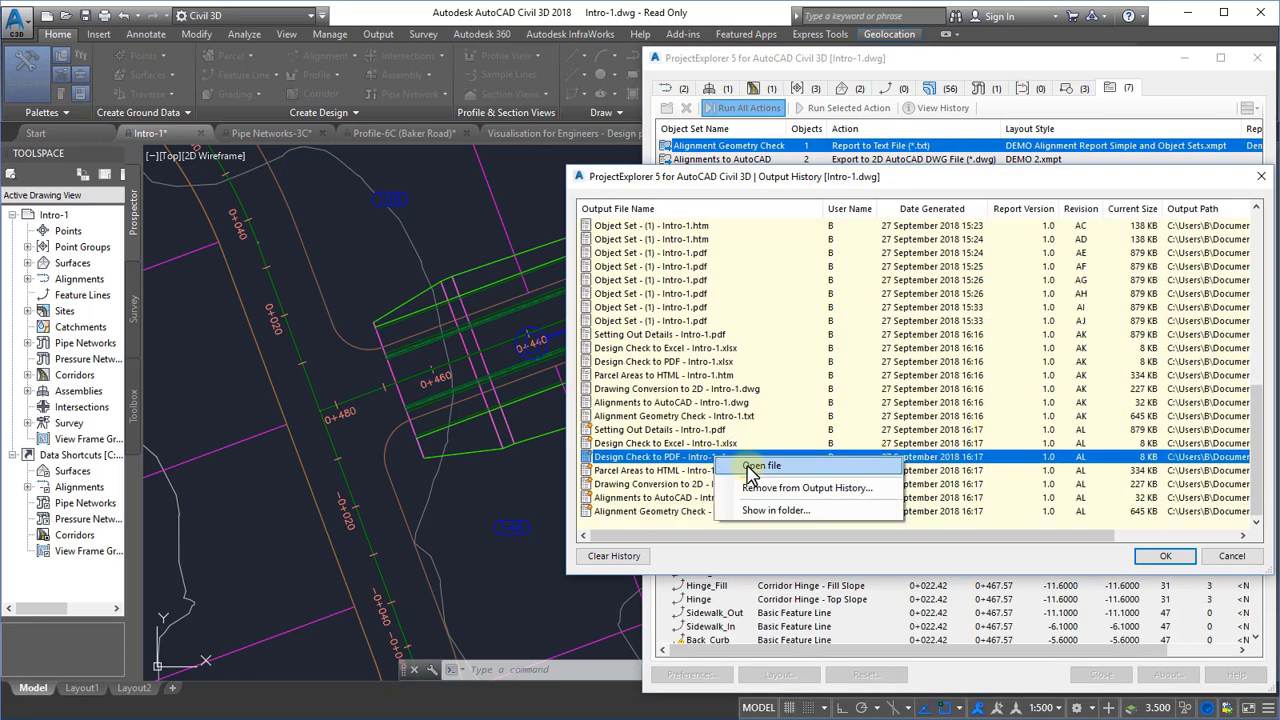
left_click(752, 471)
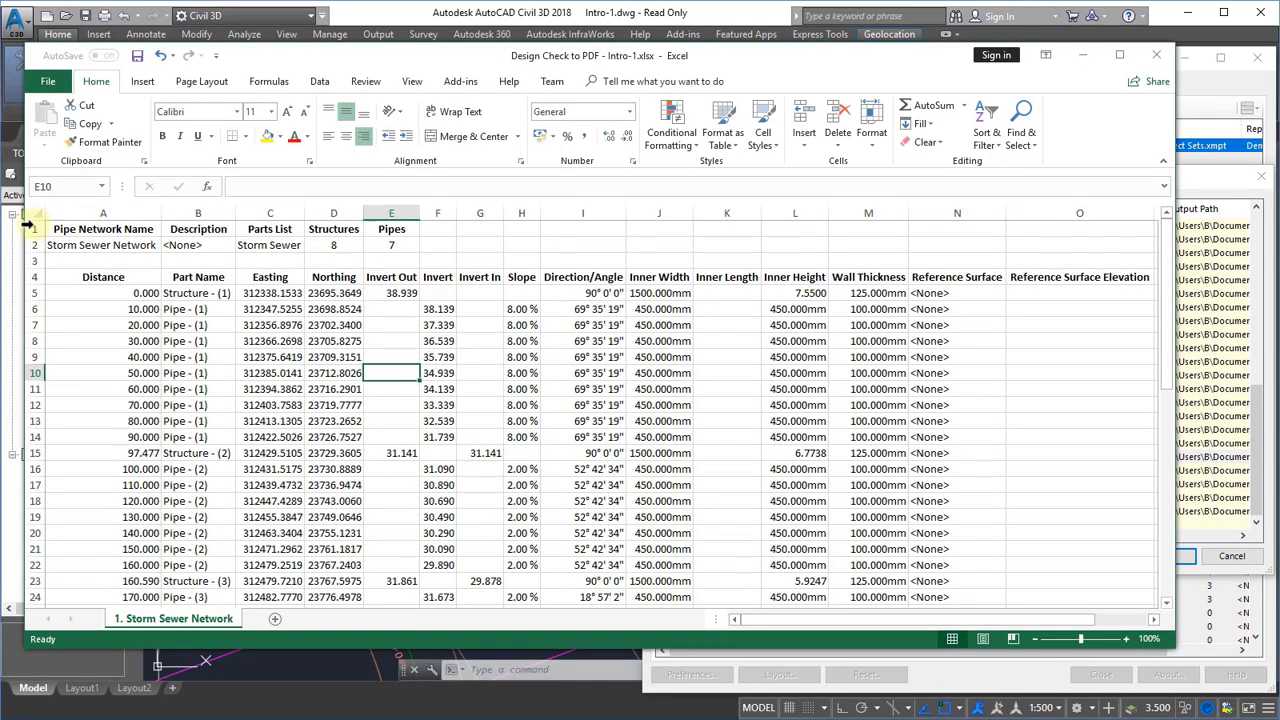
left_click(65, 229)
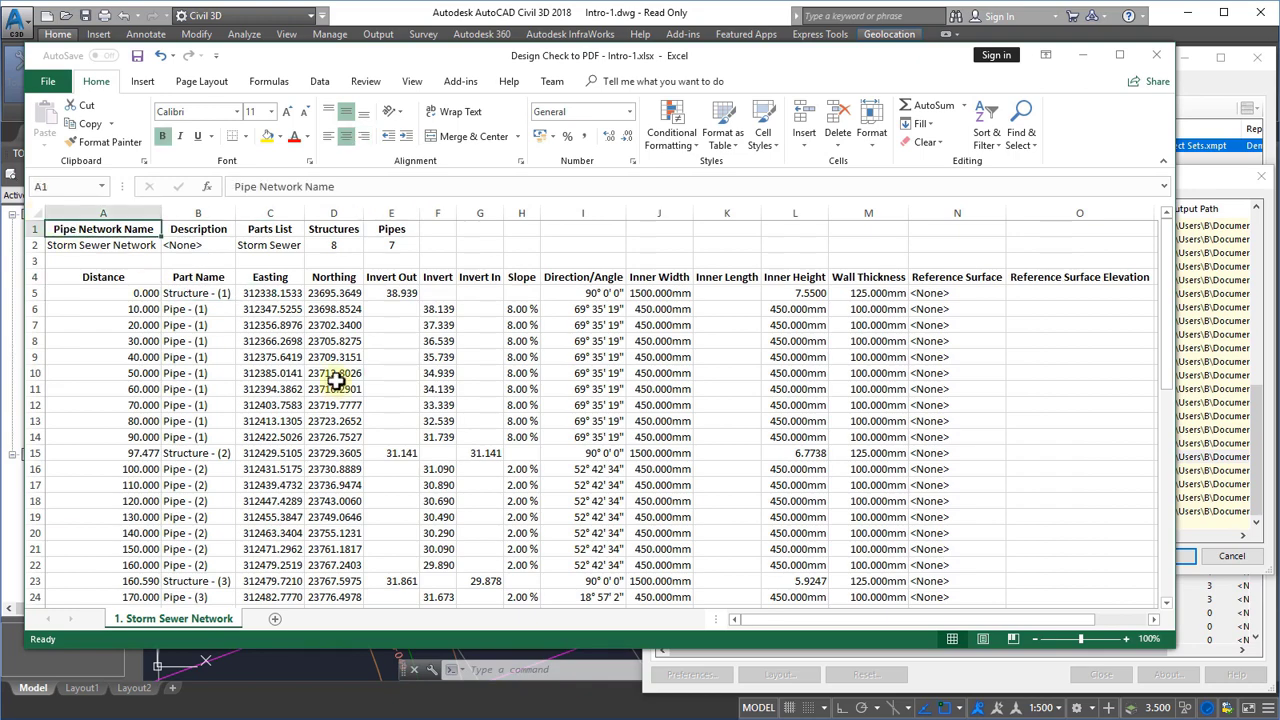
scroll(337, 374, "down", 19)
left_click(1156, 55)
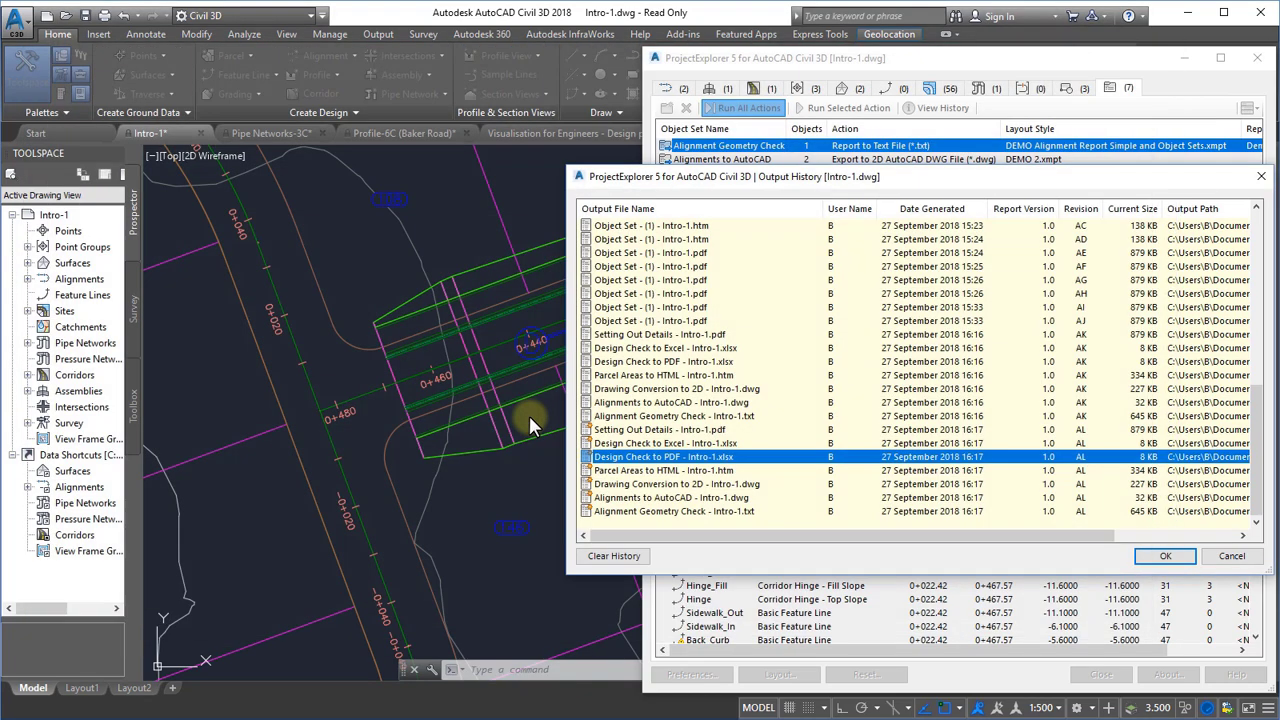
Step: Close the output history and view each object set's contents, from Setting Out Details to Alignments to AutoCAD
left_click(1260, 176)
left_click(785, 227)
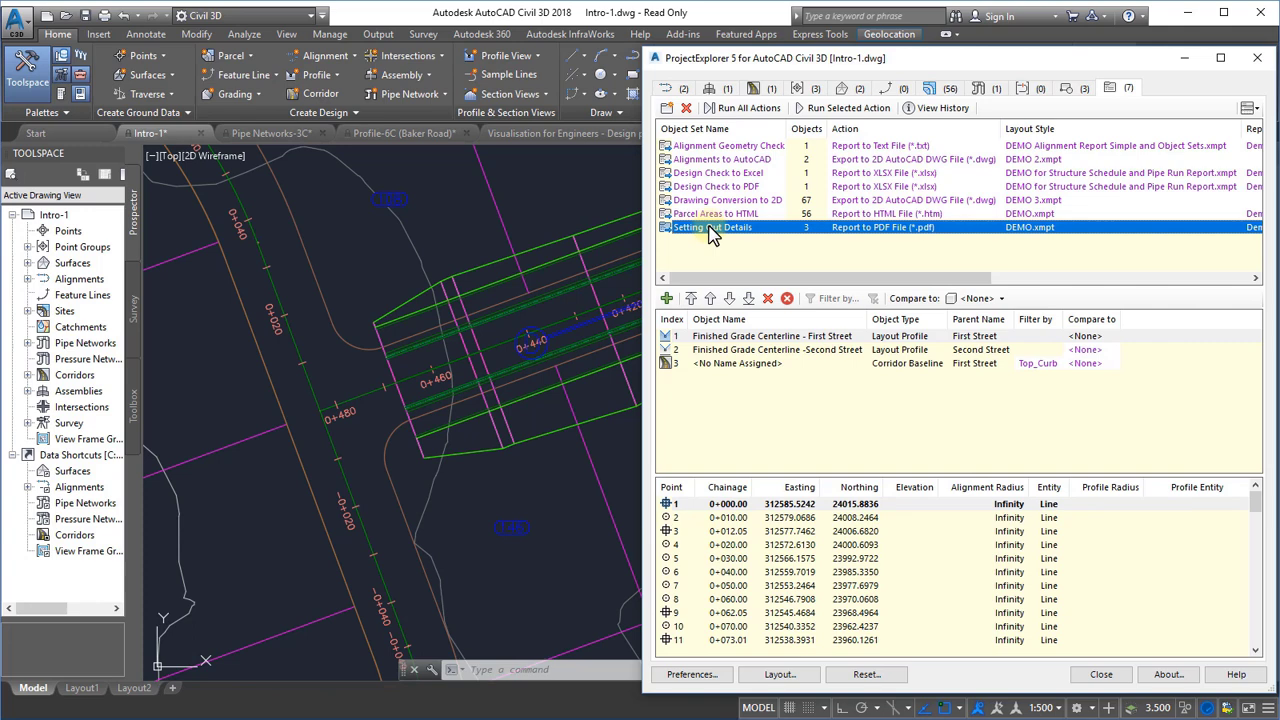
left_click(722, 214)
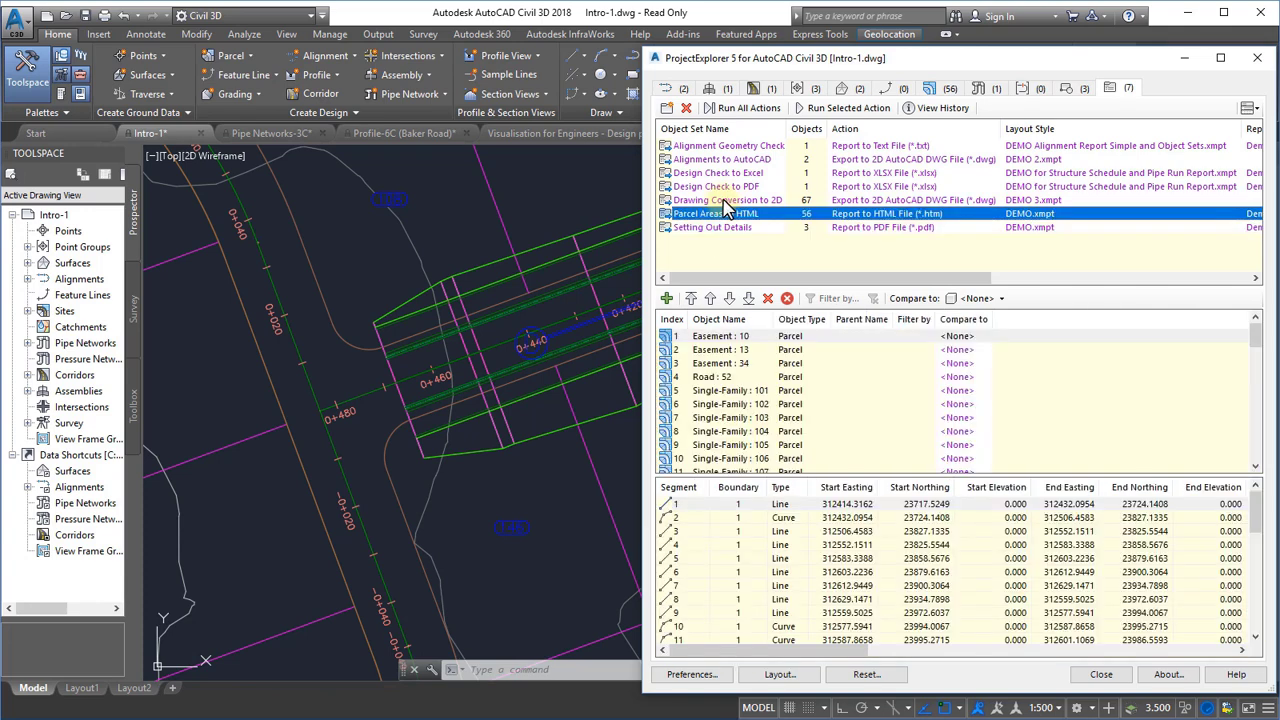
left_click(727, 201)
left_click(728, 187)
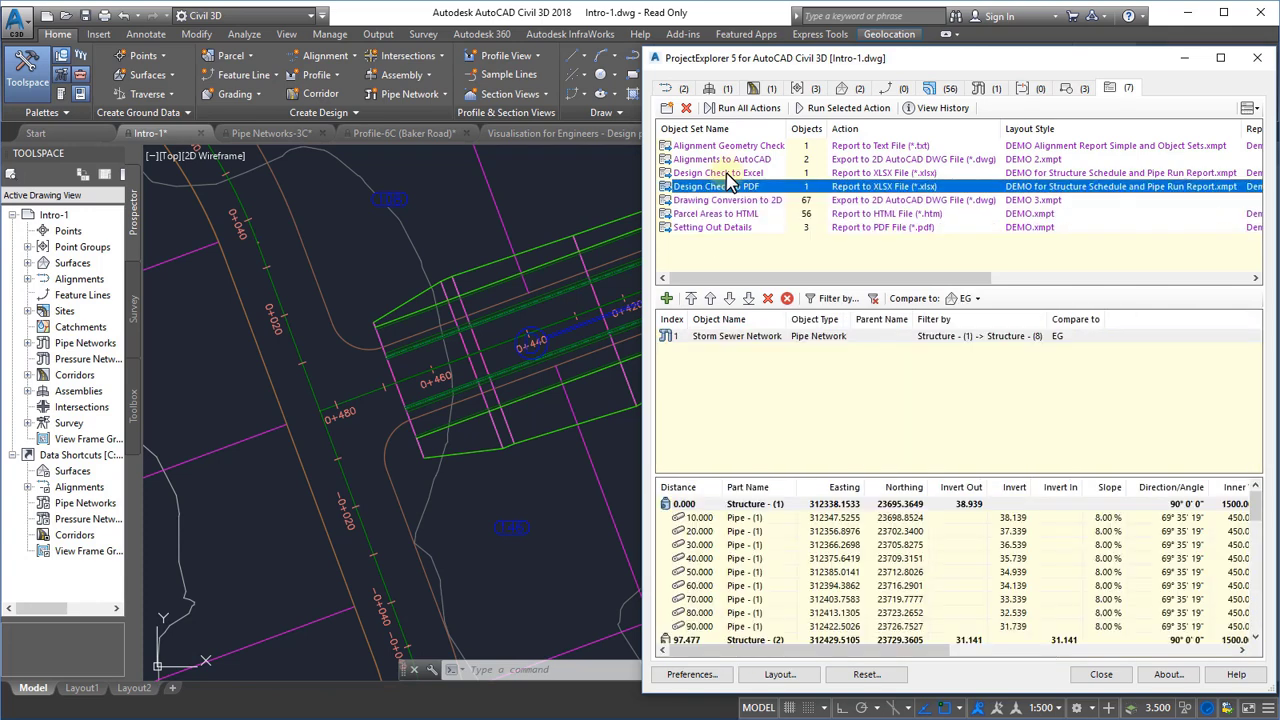
left_click(730, 174)
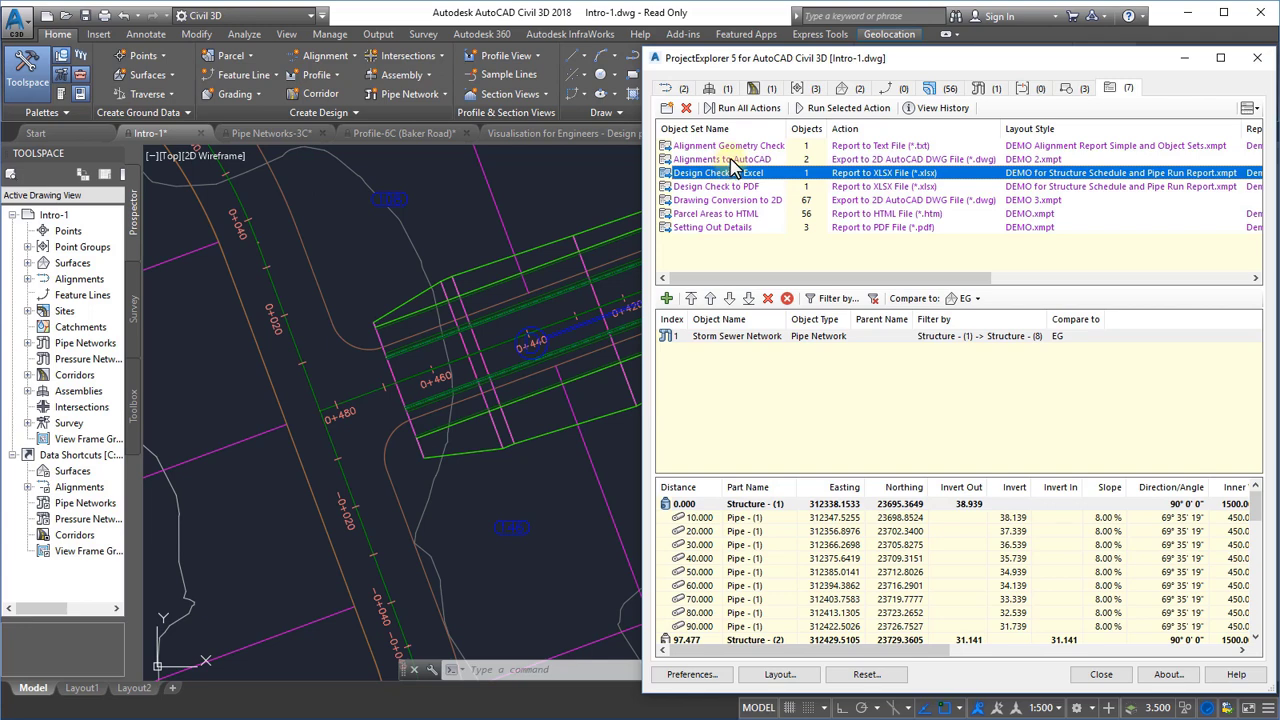
left_click(733, 160)
Step: Open the Alignment Geometry Check set's output history and widen it to show more columns
left_click(741, 147)
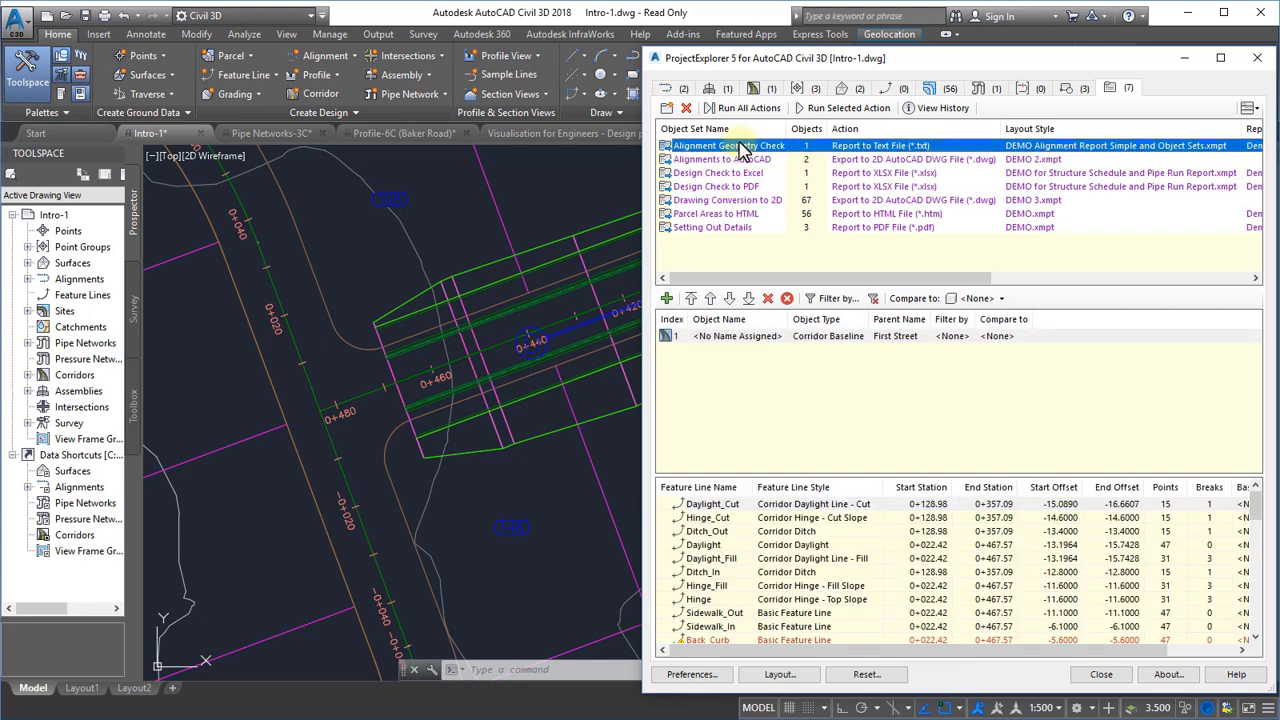
left_click(928, 108)
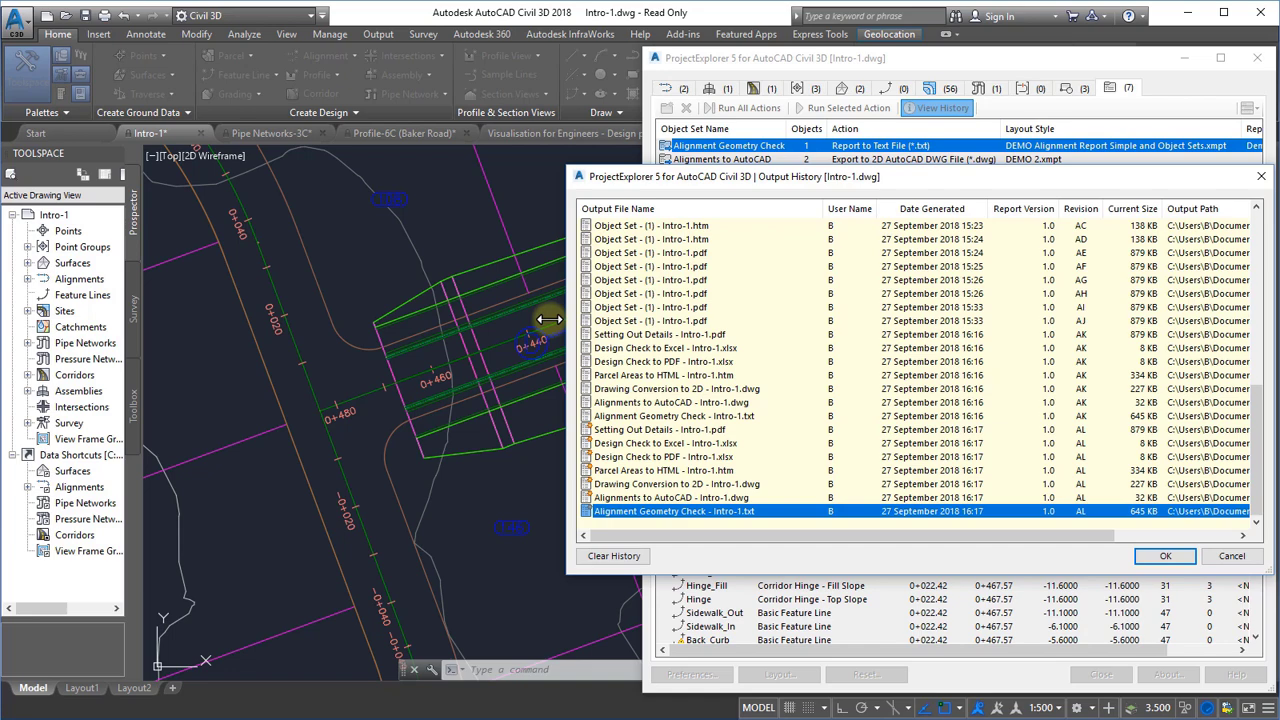
left_click_drag(566, 326, 407, 326)
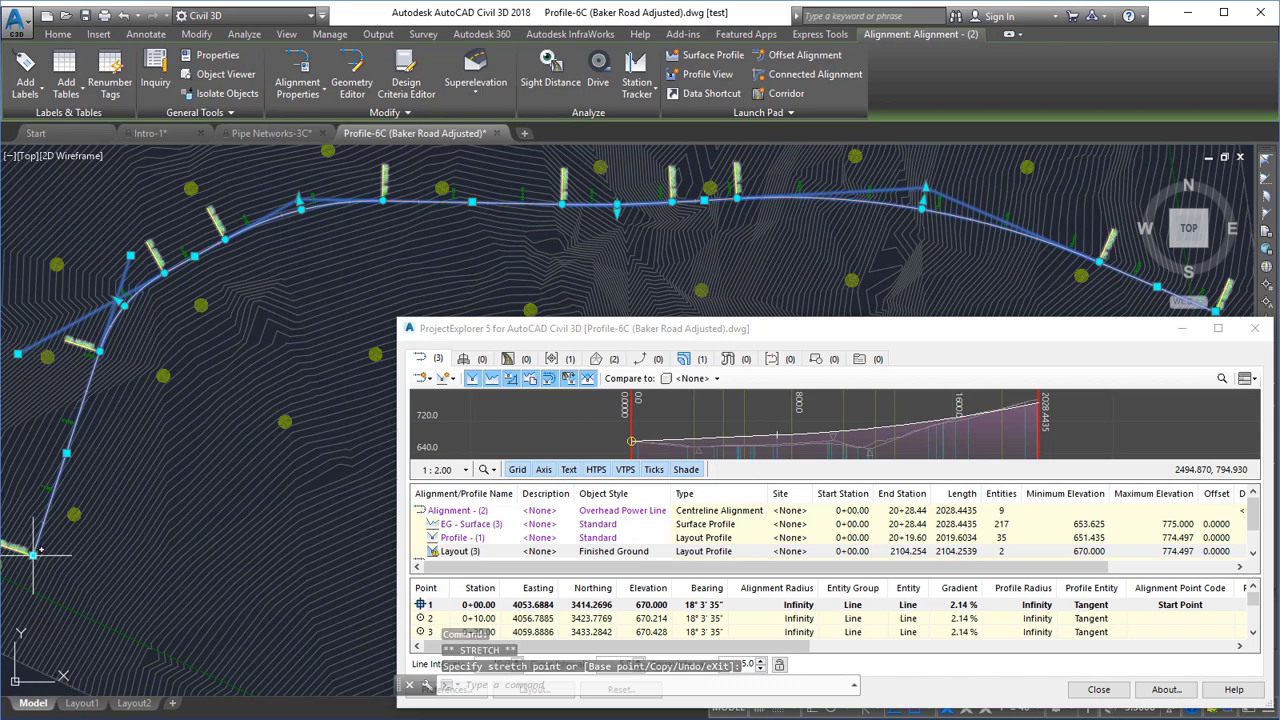
Step: Drag Alignment - (2)'s western end grip to the lower left, making it 2024.5839 long
left_click(160, 584)
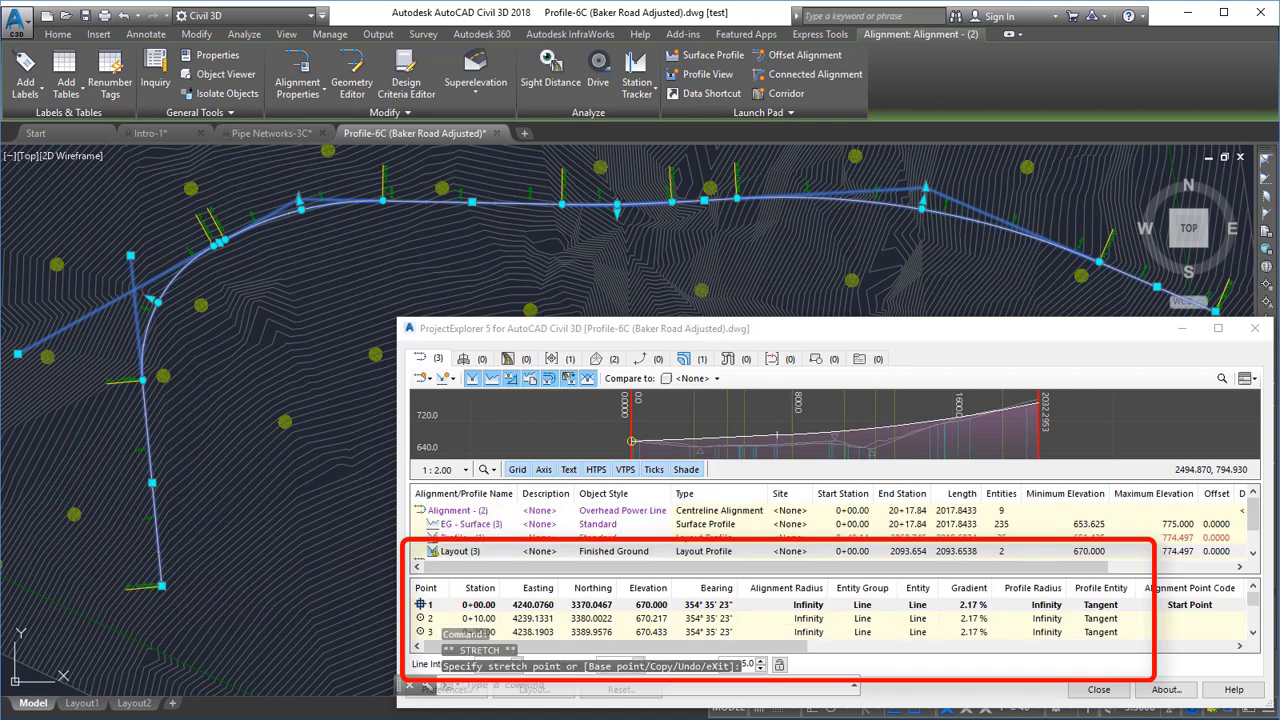
left_click(160, 584)
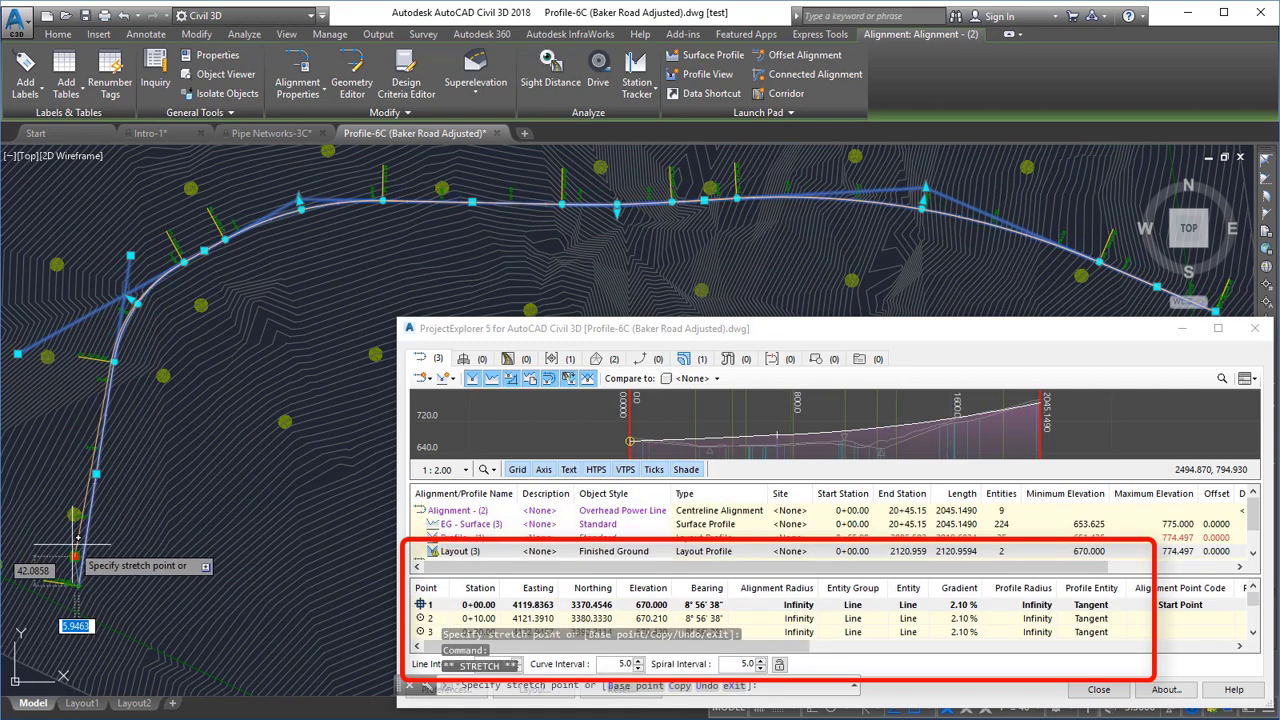
left_click(37, 534)
left_click(140, 553)
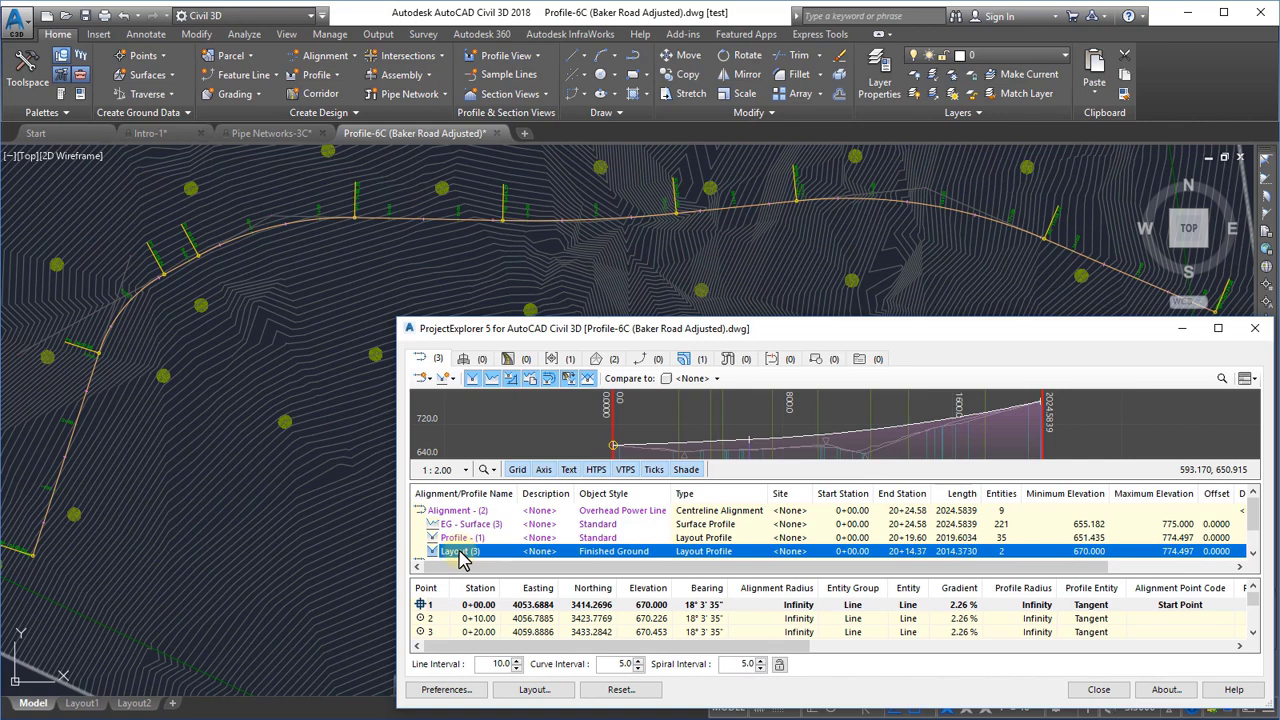
Step: Highlight the alignment, then select the _All Points group and highlight its points
key("ctrl")
key("ctrl")
left_click(562, 359)
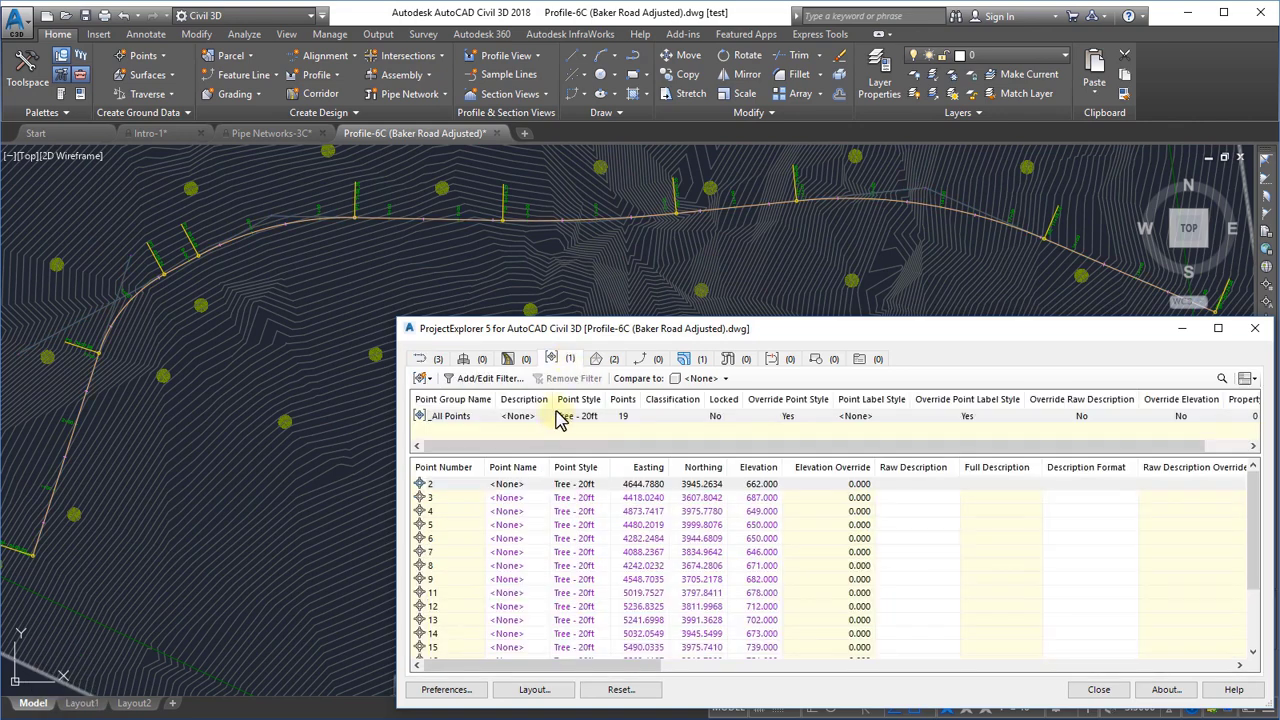
left_click(560, 418)
key("ctrl")
key("ctrl")
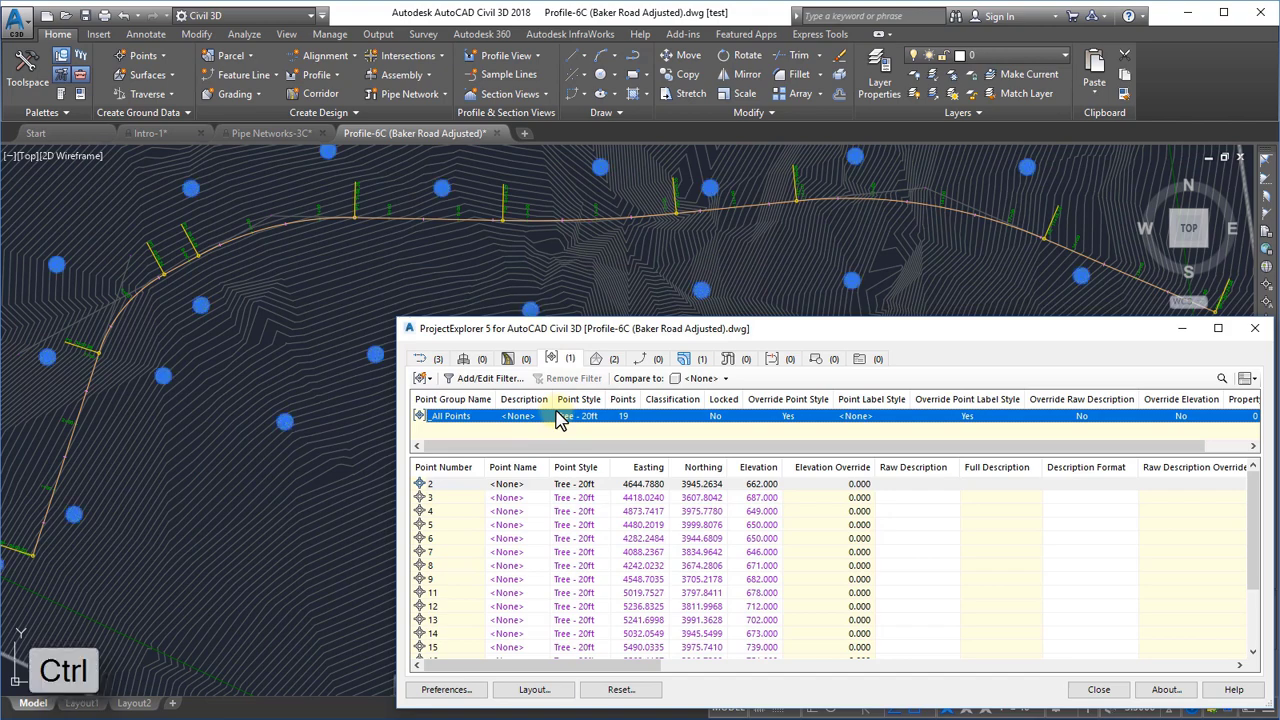
Step: Load the 'DEMO for Object COMPARES' column layout style
left_click(532, 689)
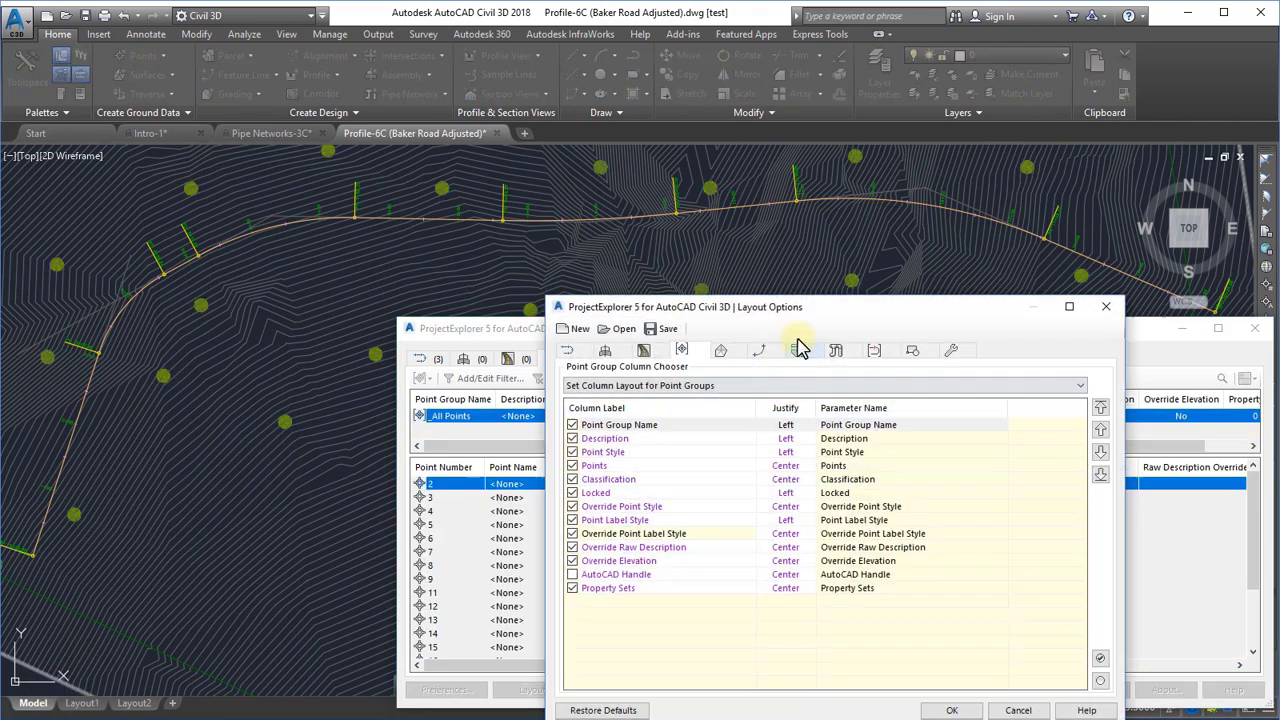
left_click_drag(790, 307, 742, 251)
left_click(570, 272)
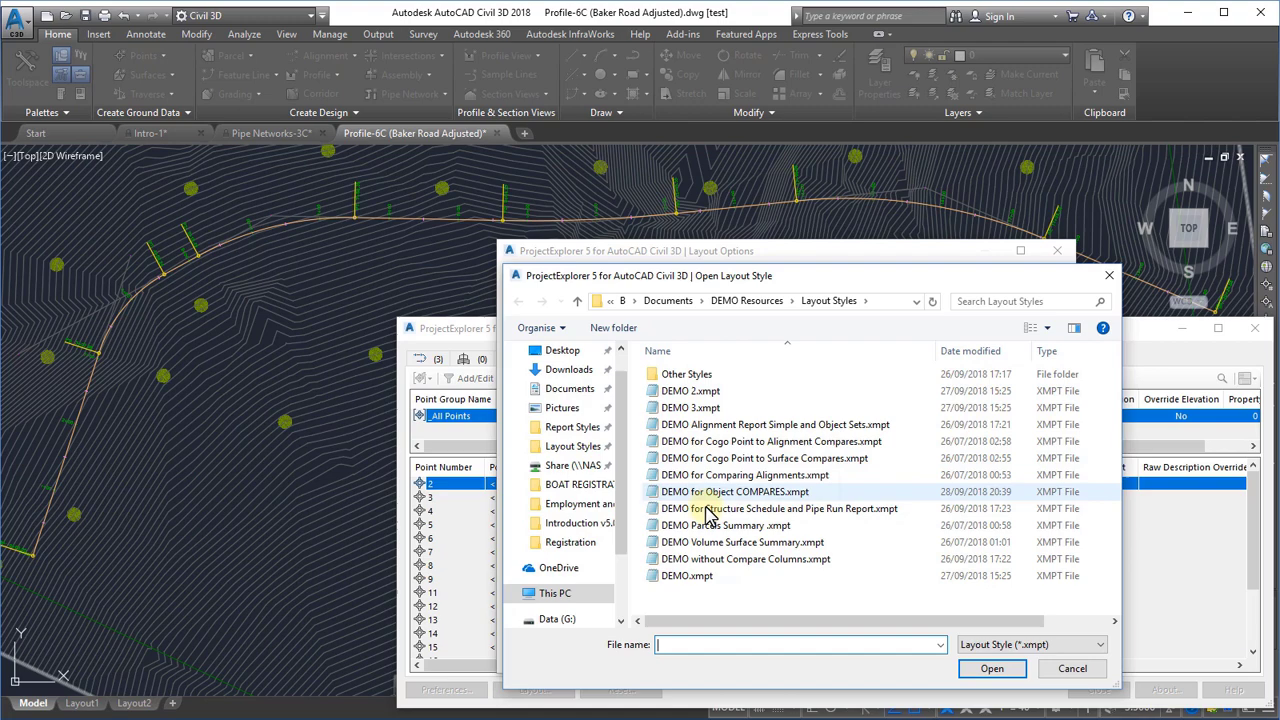
double_click(720, 491)
left_click(902, 656)
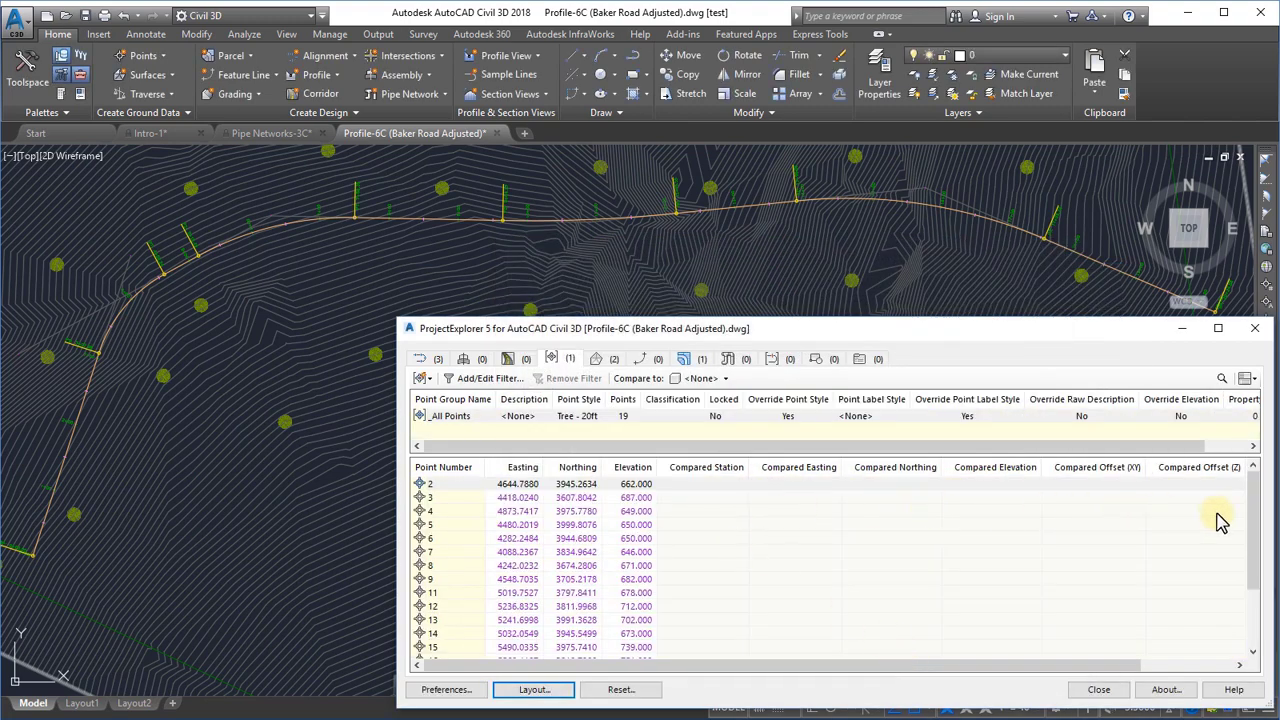
Step: Compare the _All Points group against Alignment - (2) > Layout (3)
left_click(867, 422)
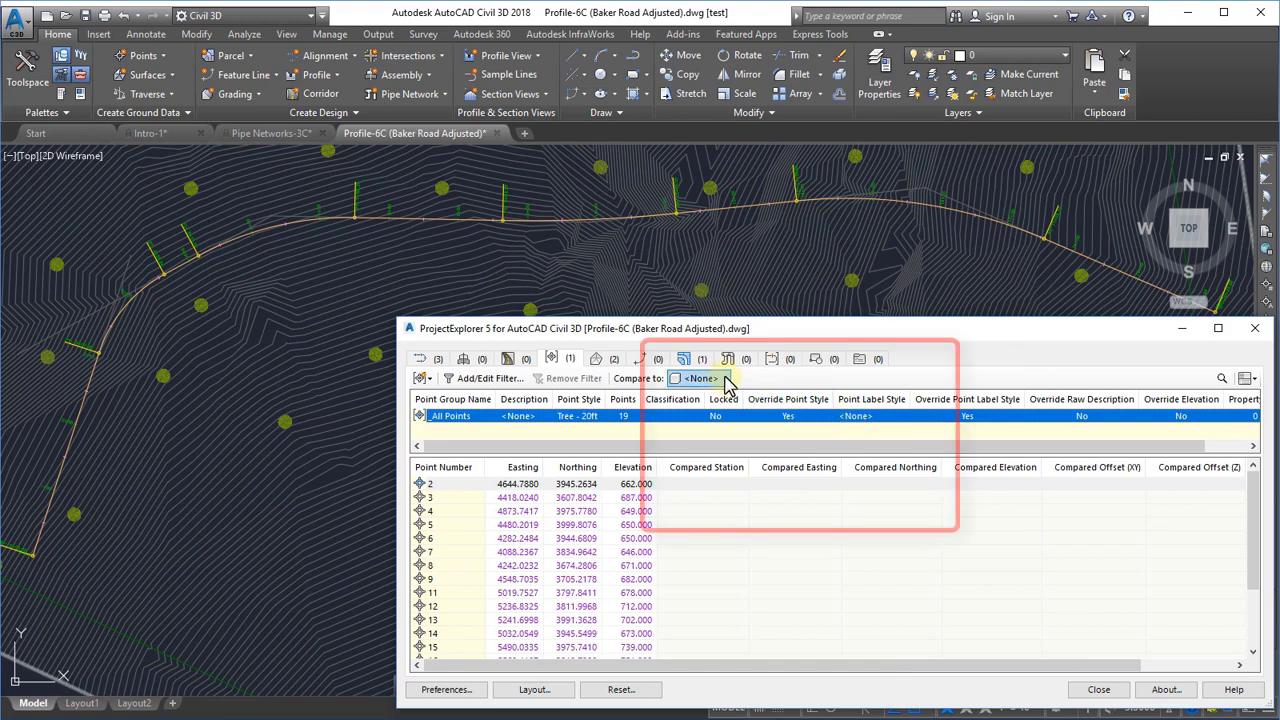
left_click(725, 379)
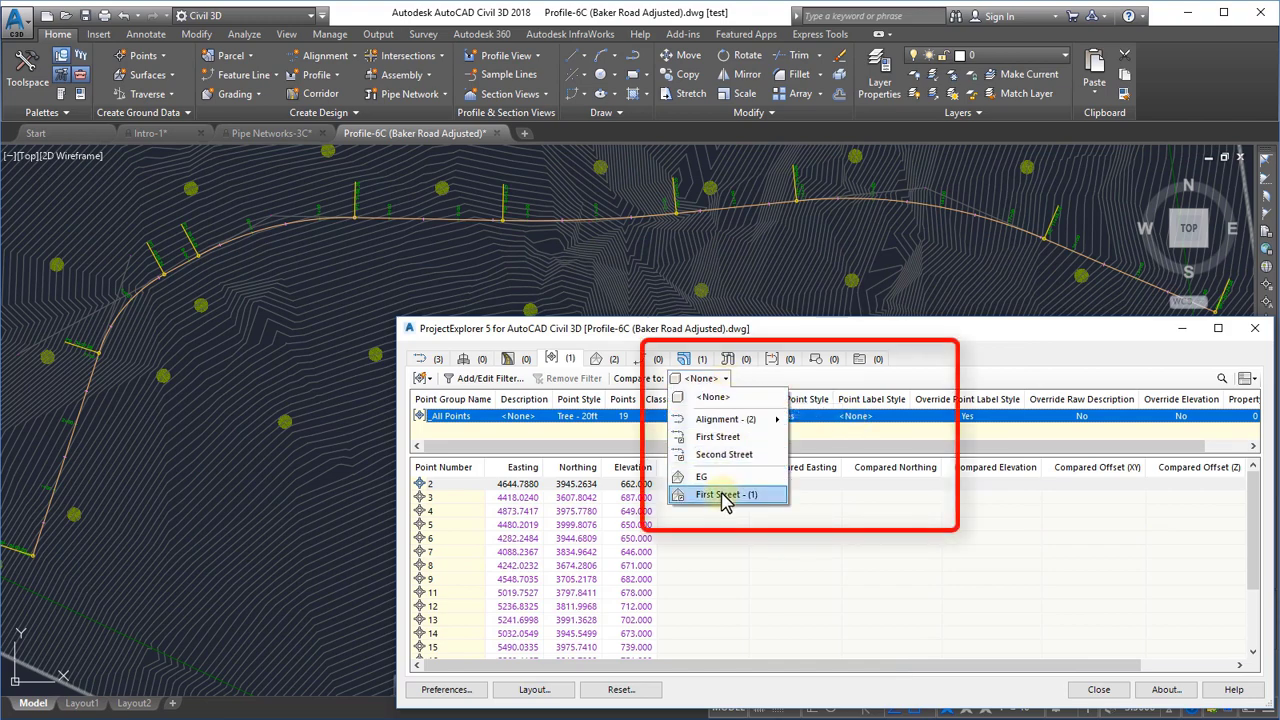
mouse_move(733, 426)
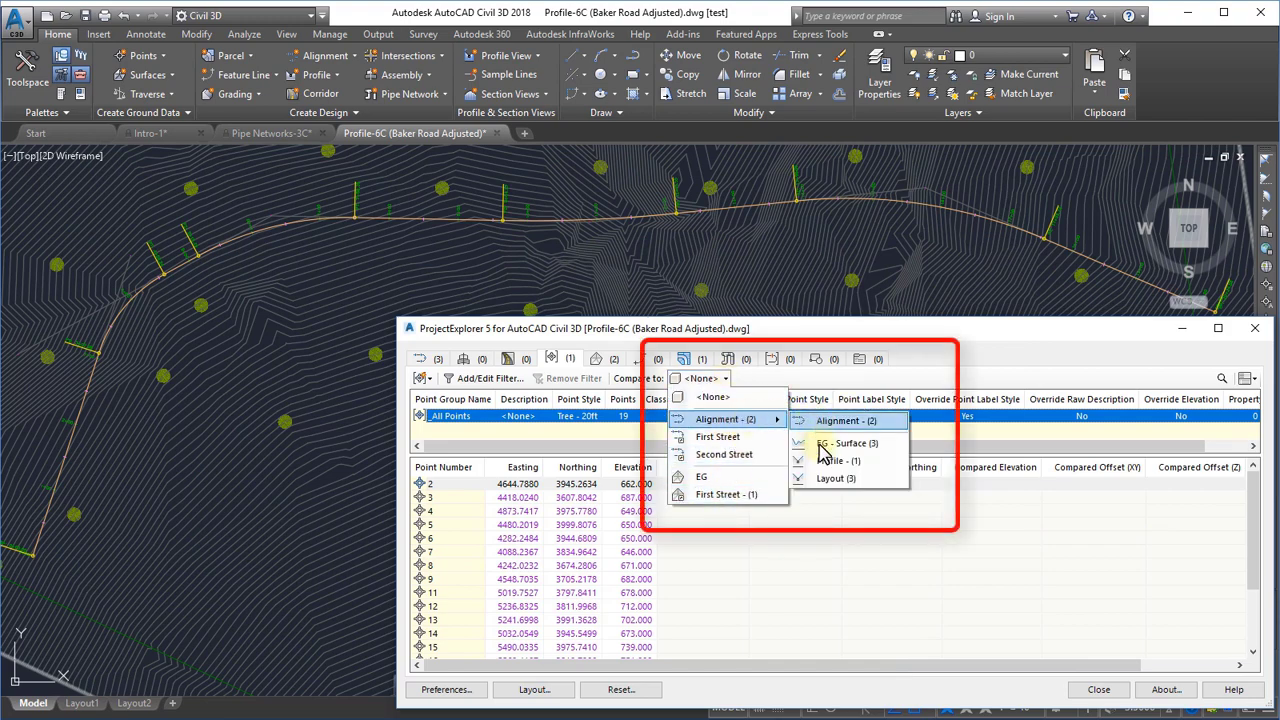
left_click(826, 480)
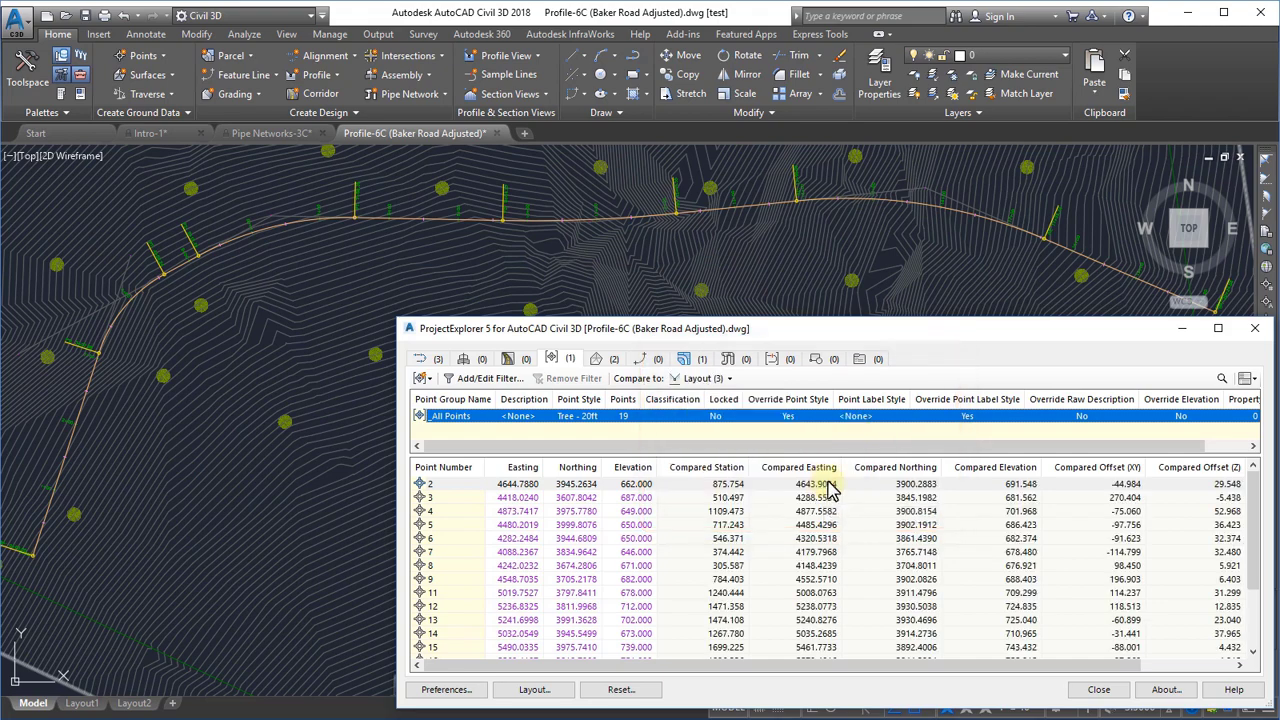
Step: Highlight tree points 3, 6 and 11 in the drawing from the table
left_click(732, 503)
key("ctrl")
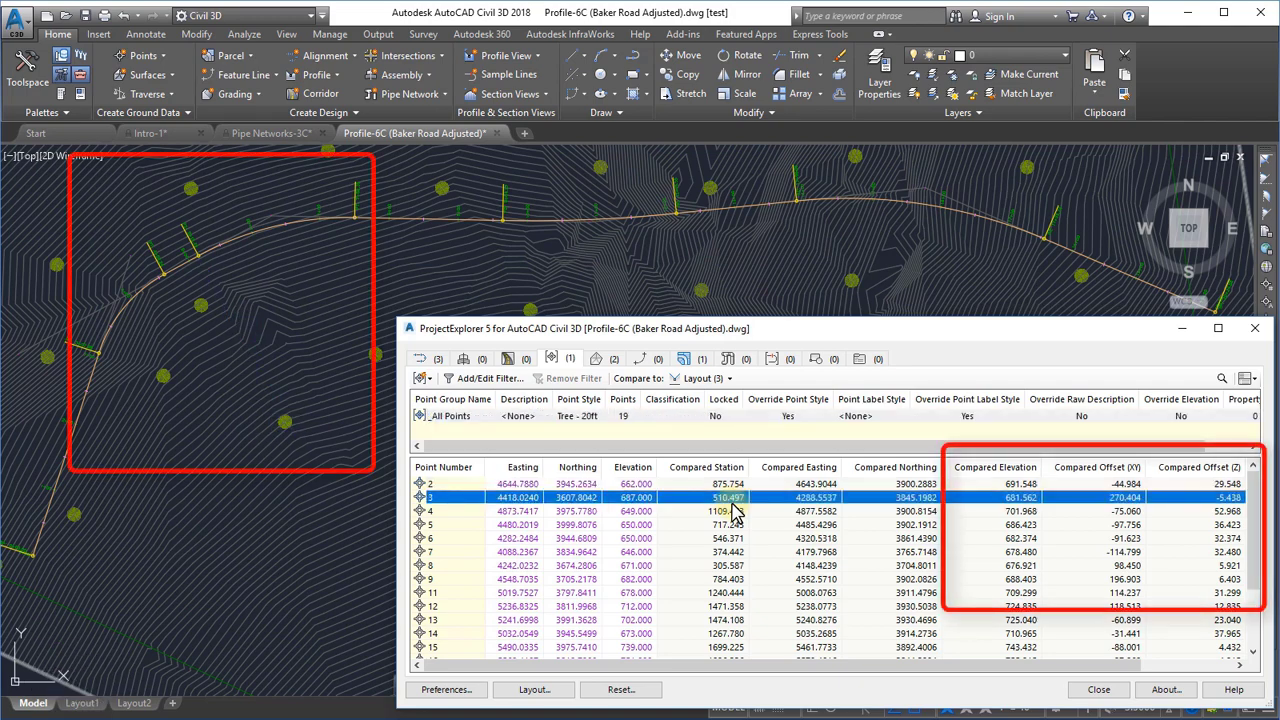
left_click(728, 540)
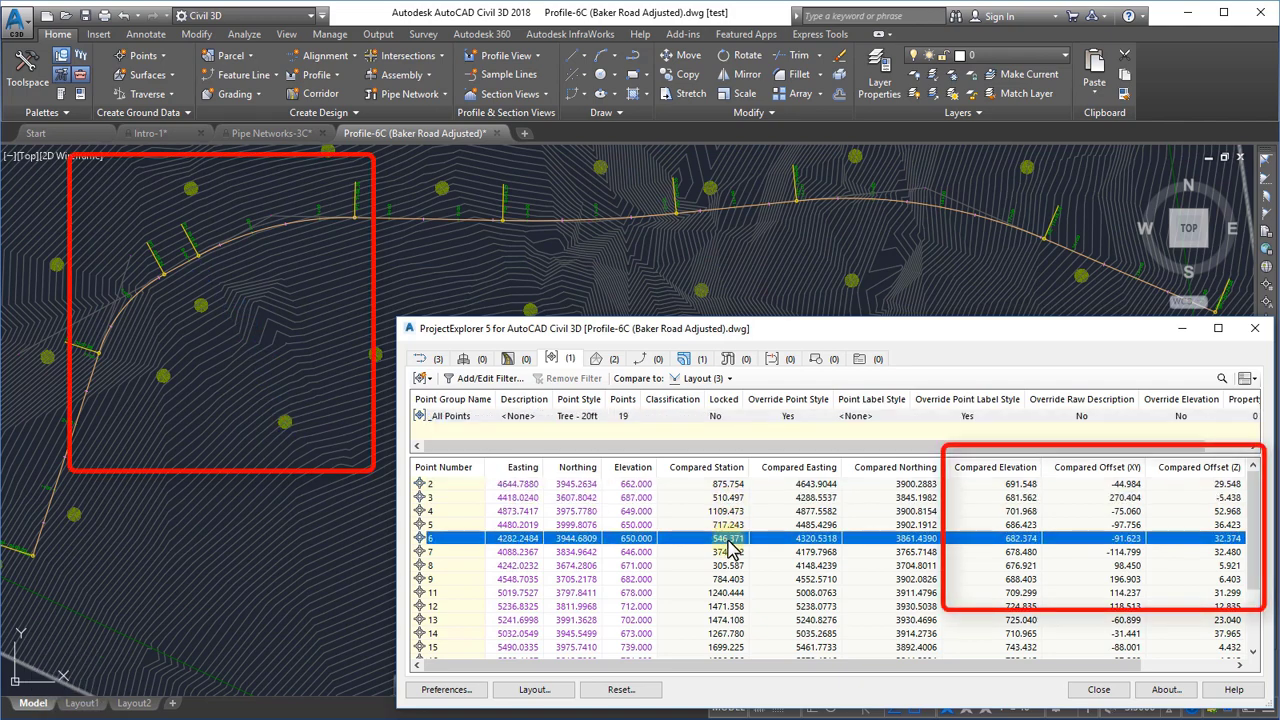
key("ctrl")
left_click(716, 593)
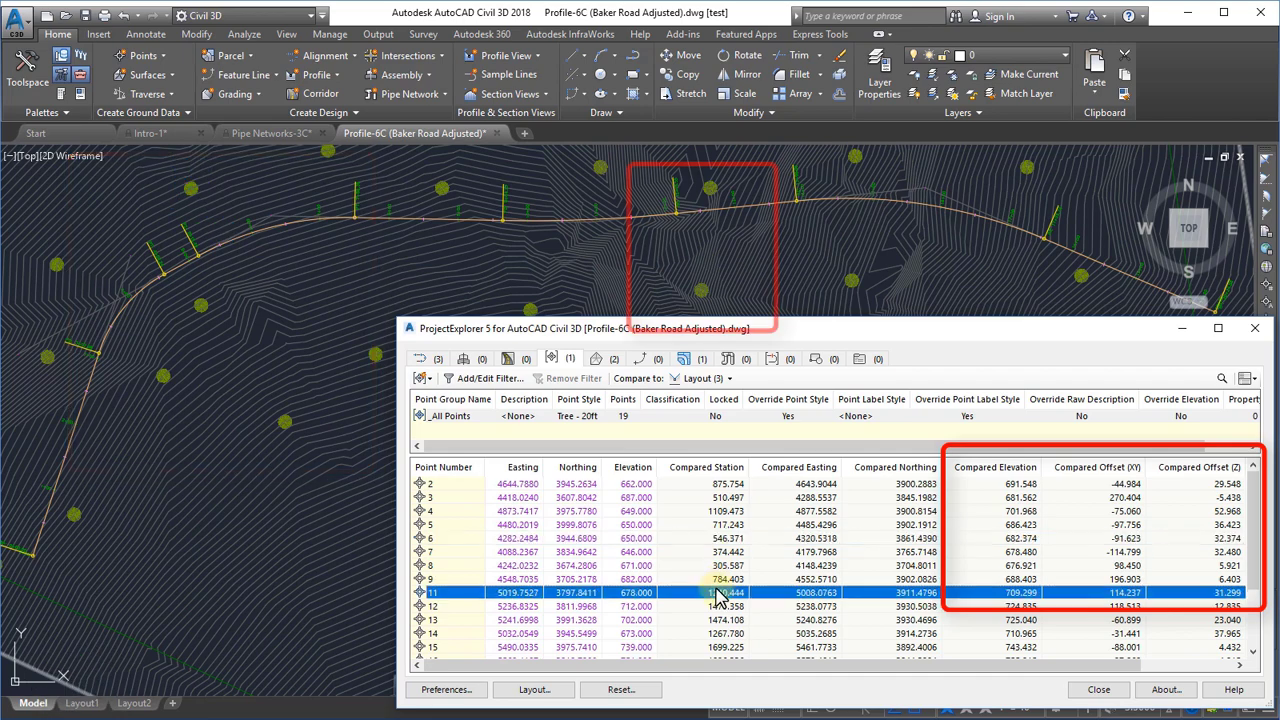
key("ctrl")
key("ctrl")
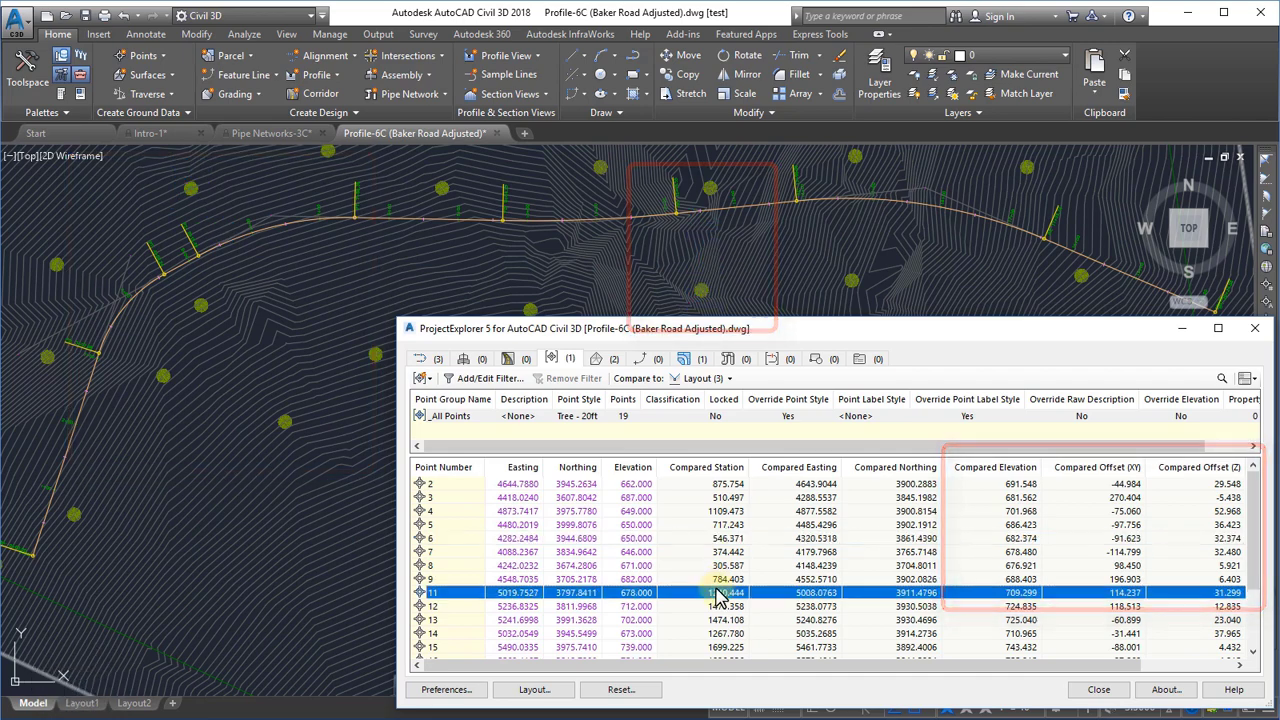
Step: Stretch the alignment's middle grips until point 2 compares at station 883.391, offset -20.123
left_click(378, 220)
left_click(430, 224)
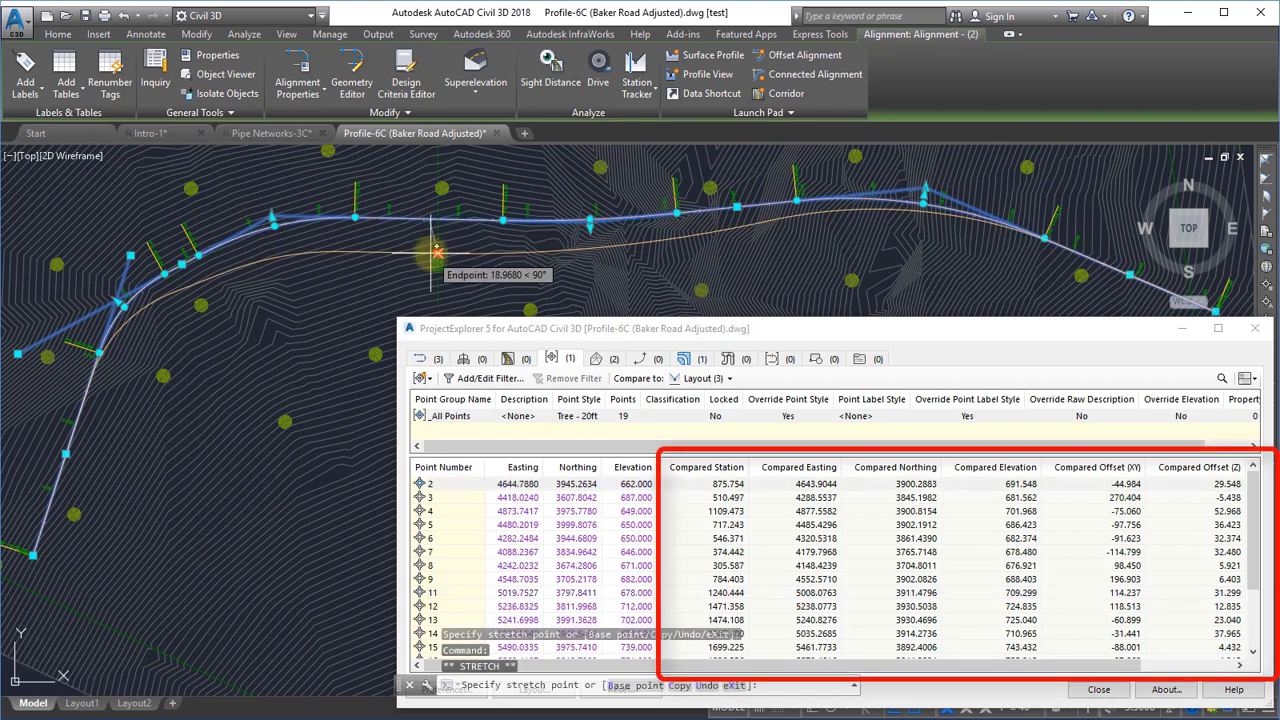
left_click(430, 252)
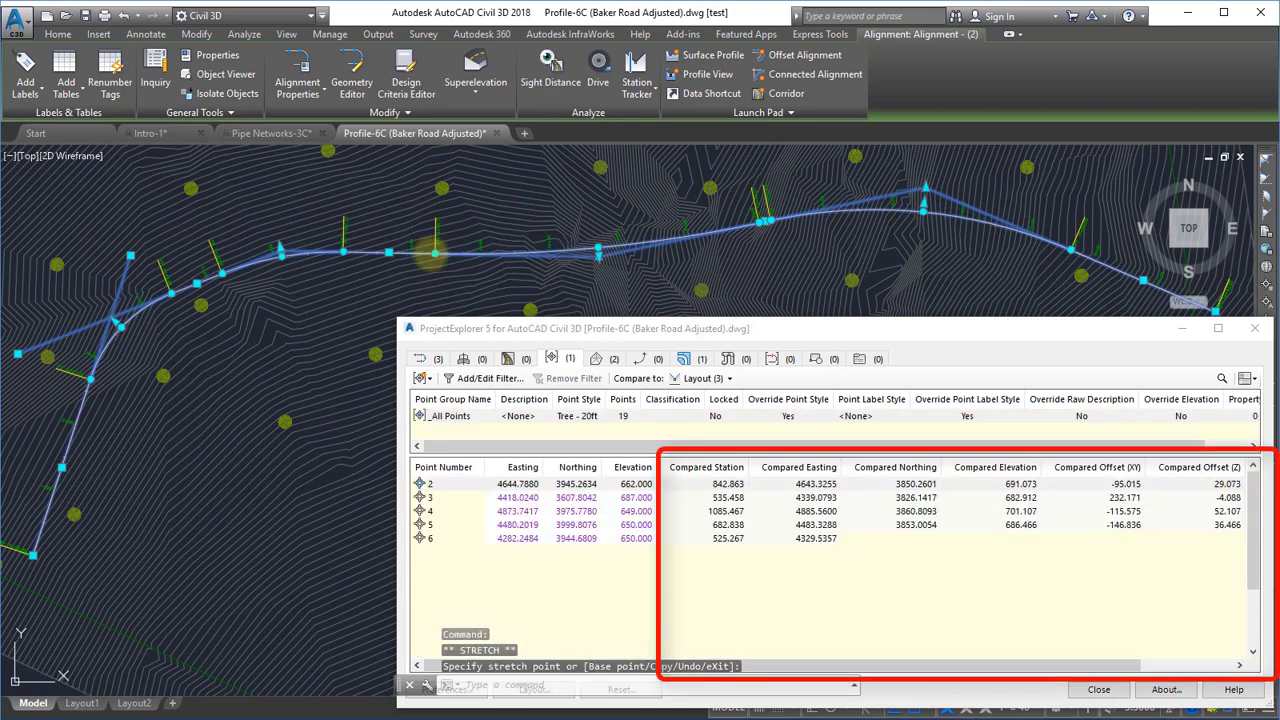
left_click(390, 226)
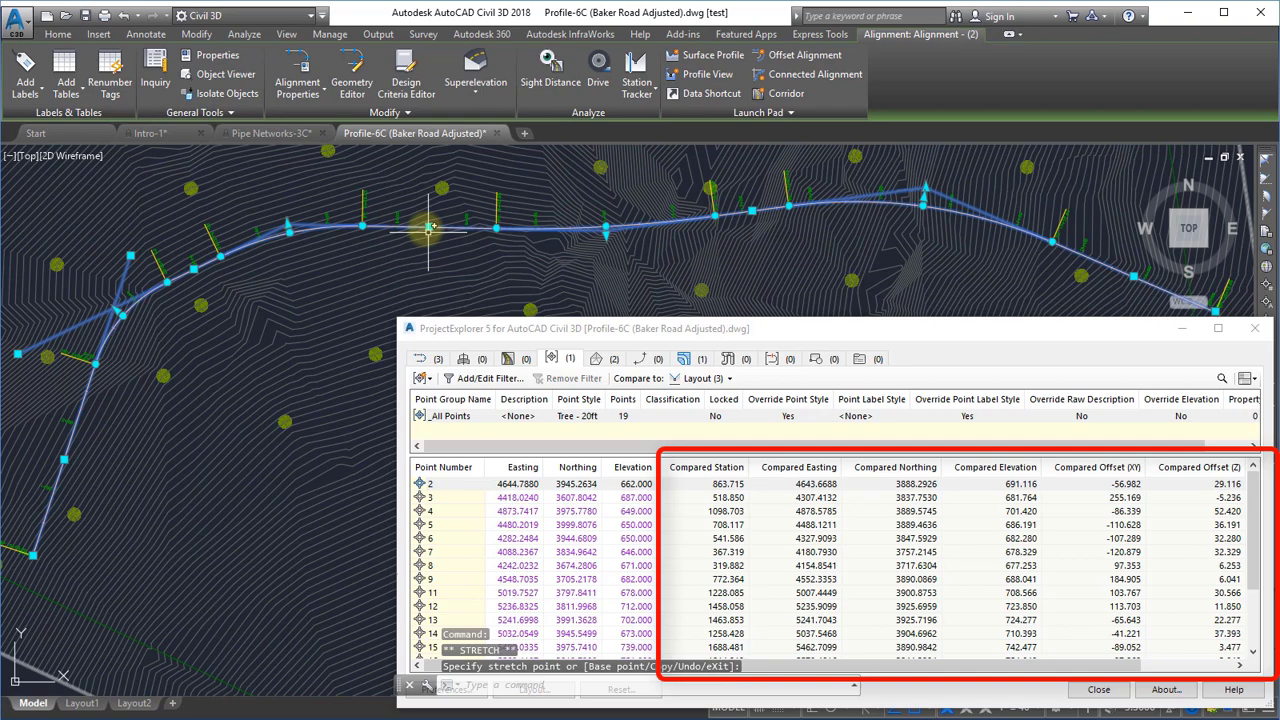
left_click(429, 227)
left_click(446, 209)
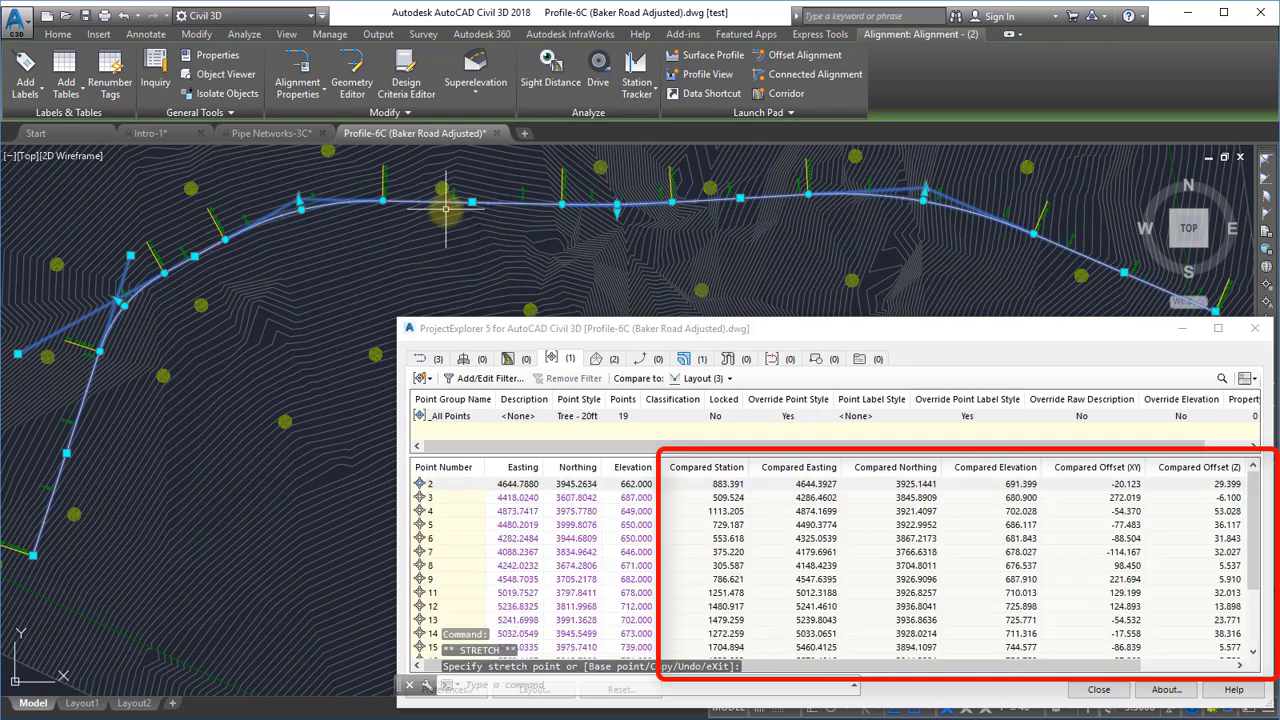